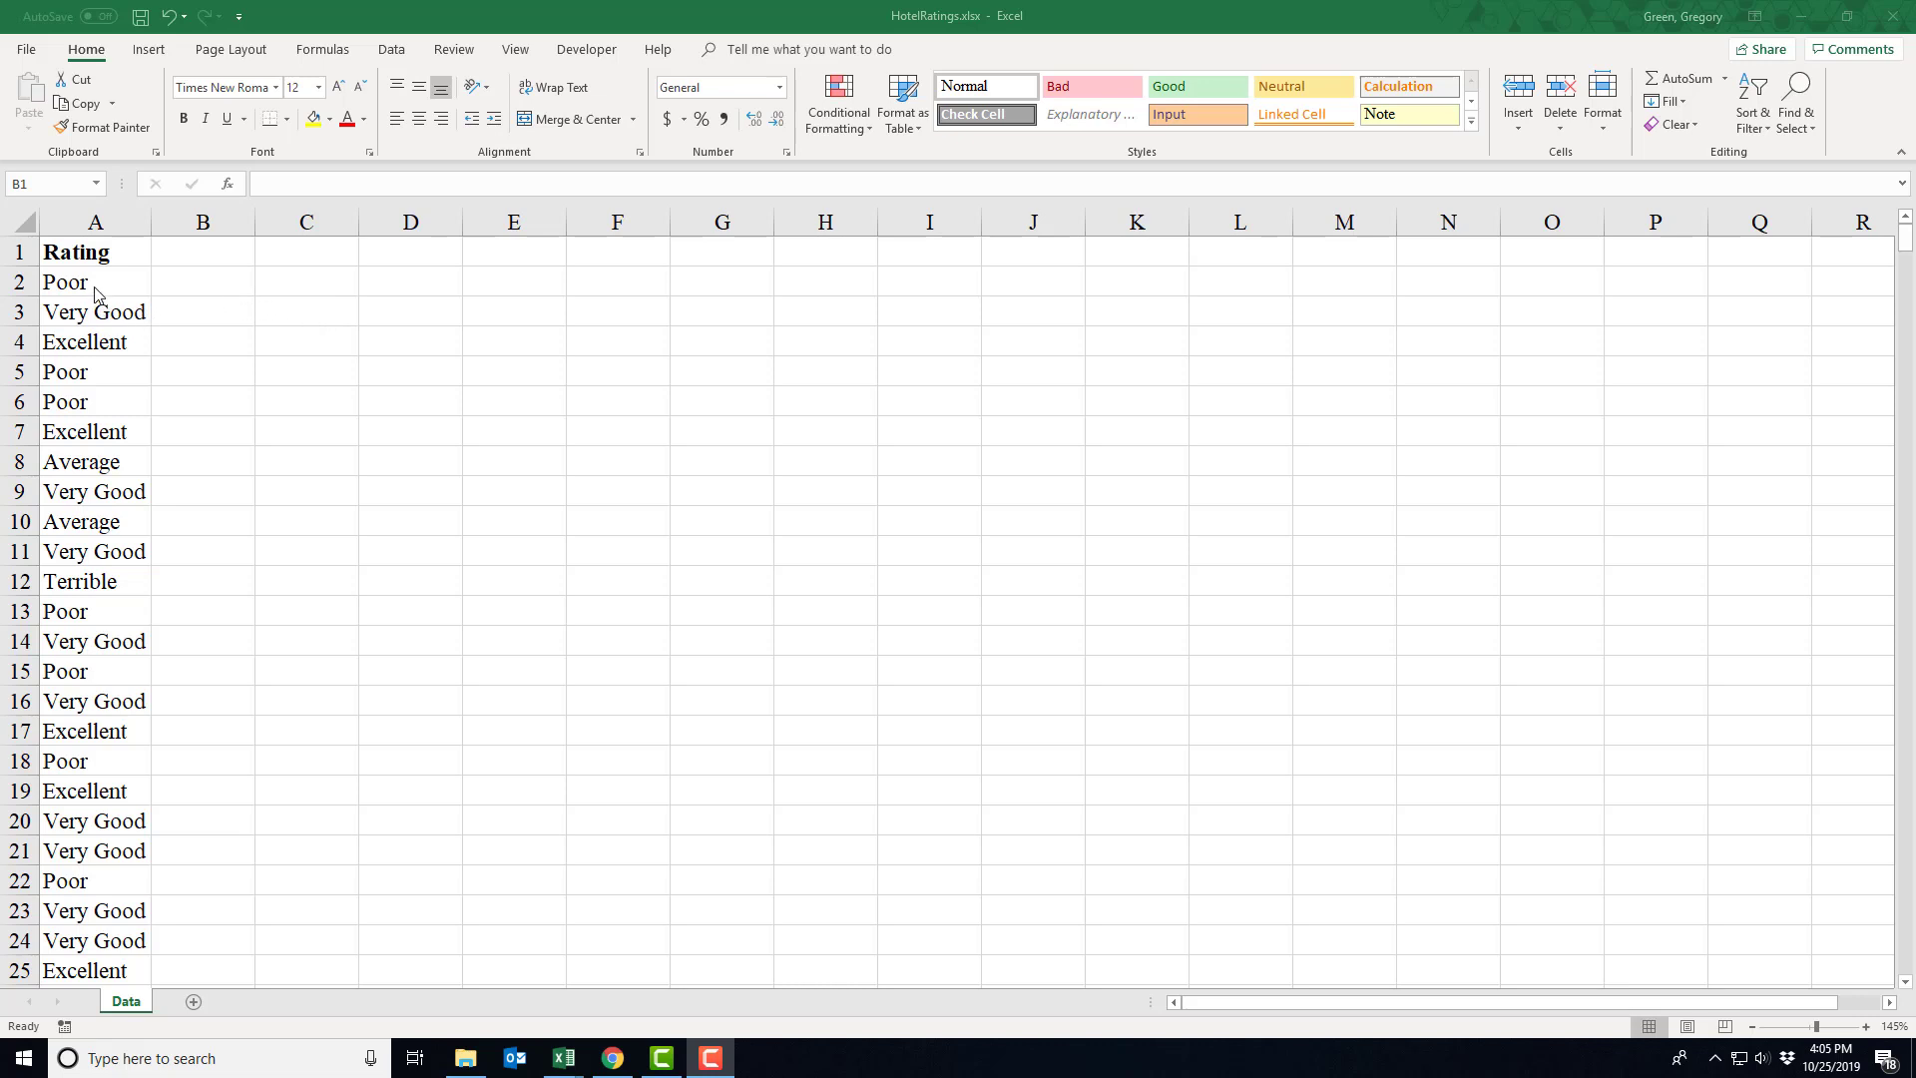
# Enter the rating labels Poor, Very Good, Excellent and Average in cells C2 through C5.
pyautogui.click(88, 283)
pyautogui.click(302, 287)
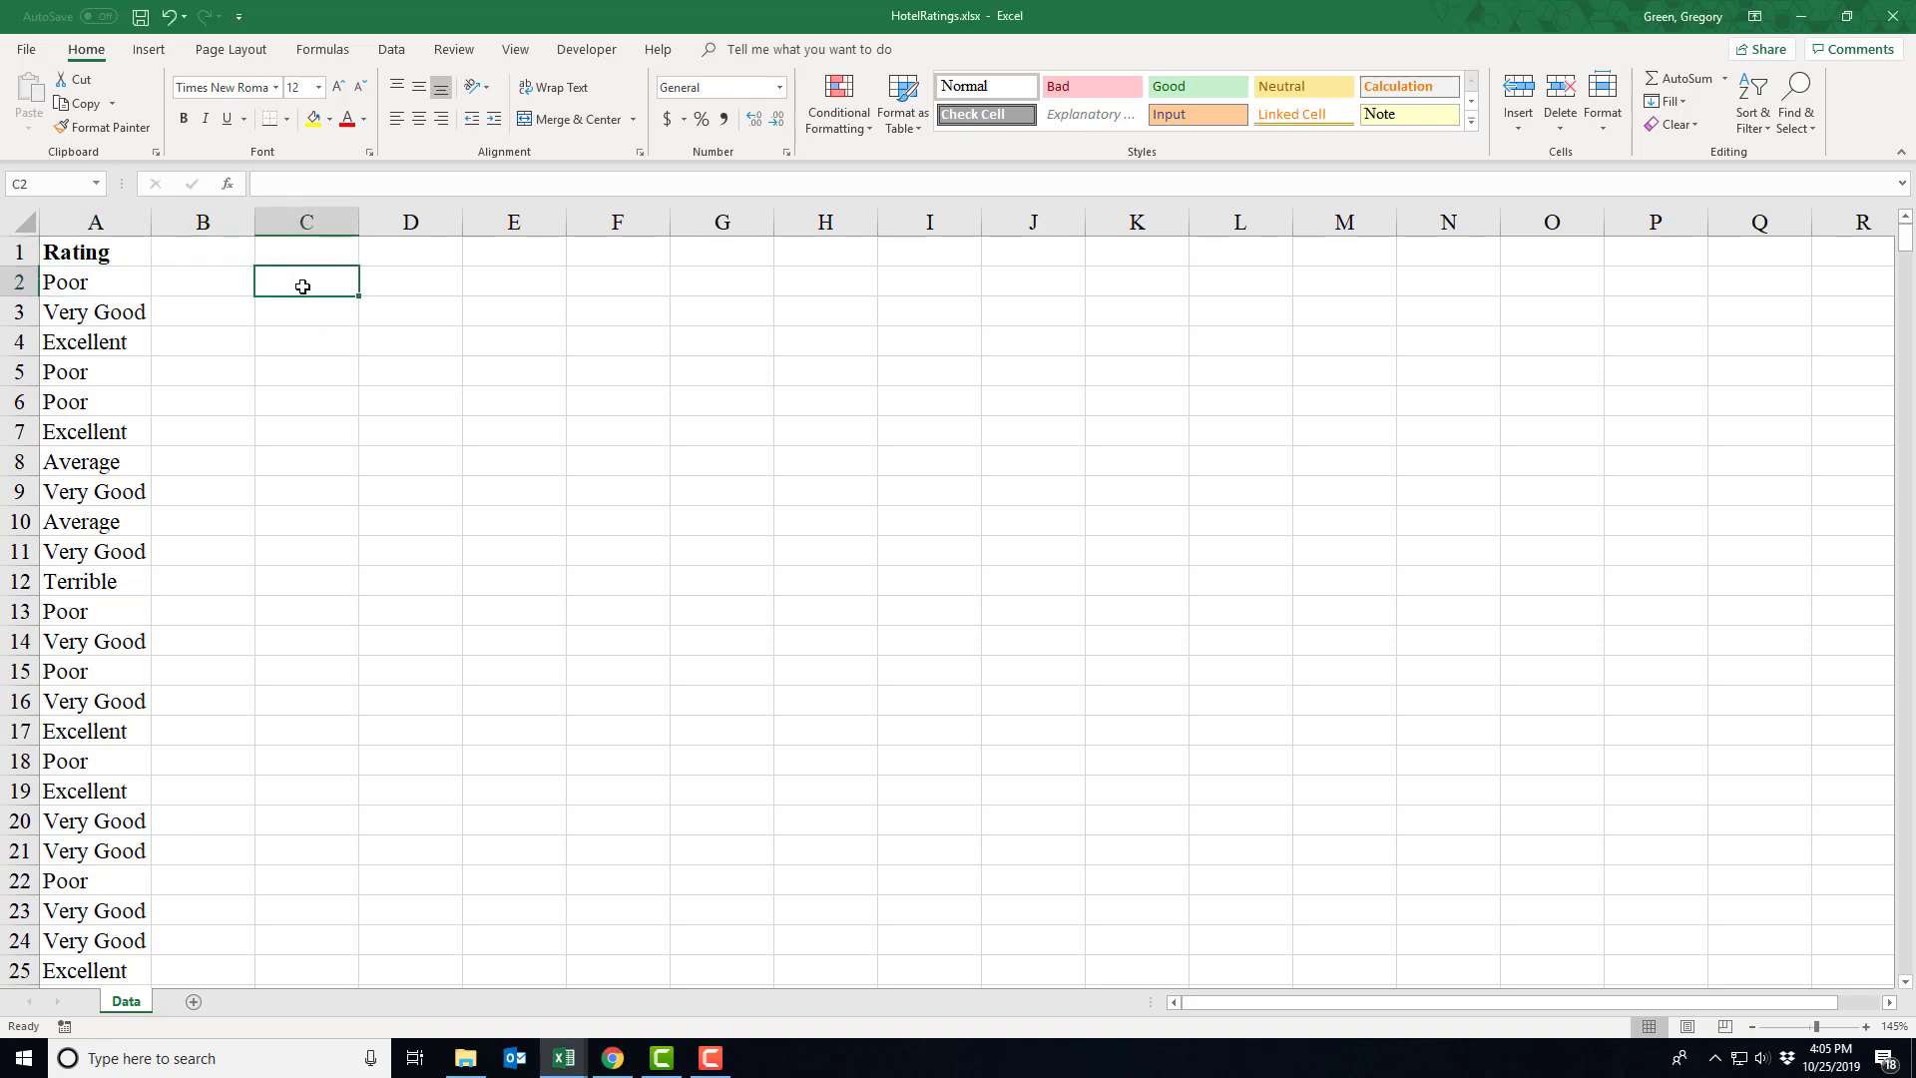
pyautogui.write('Poor')
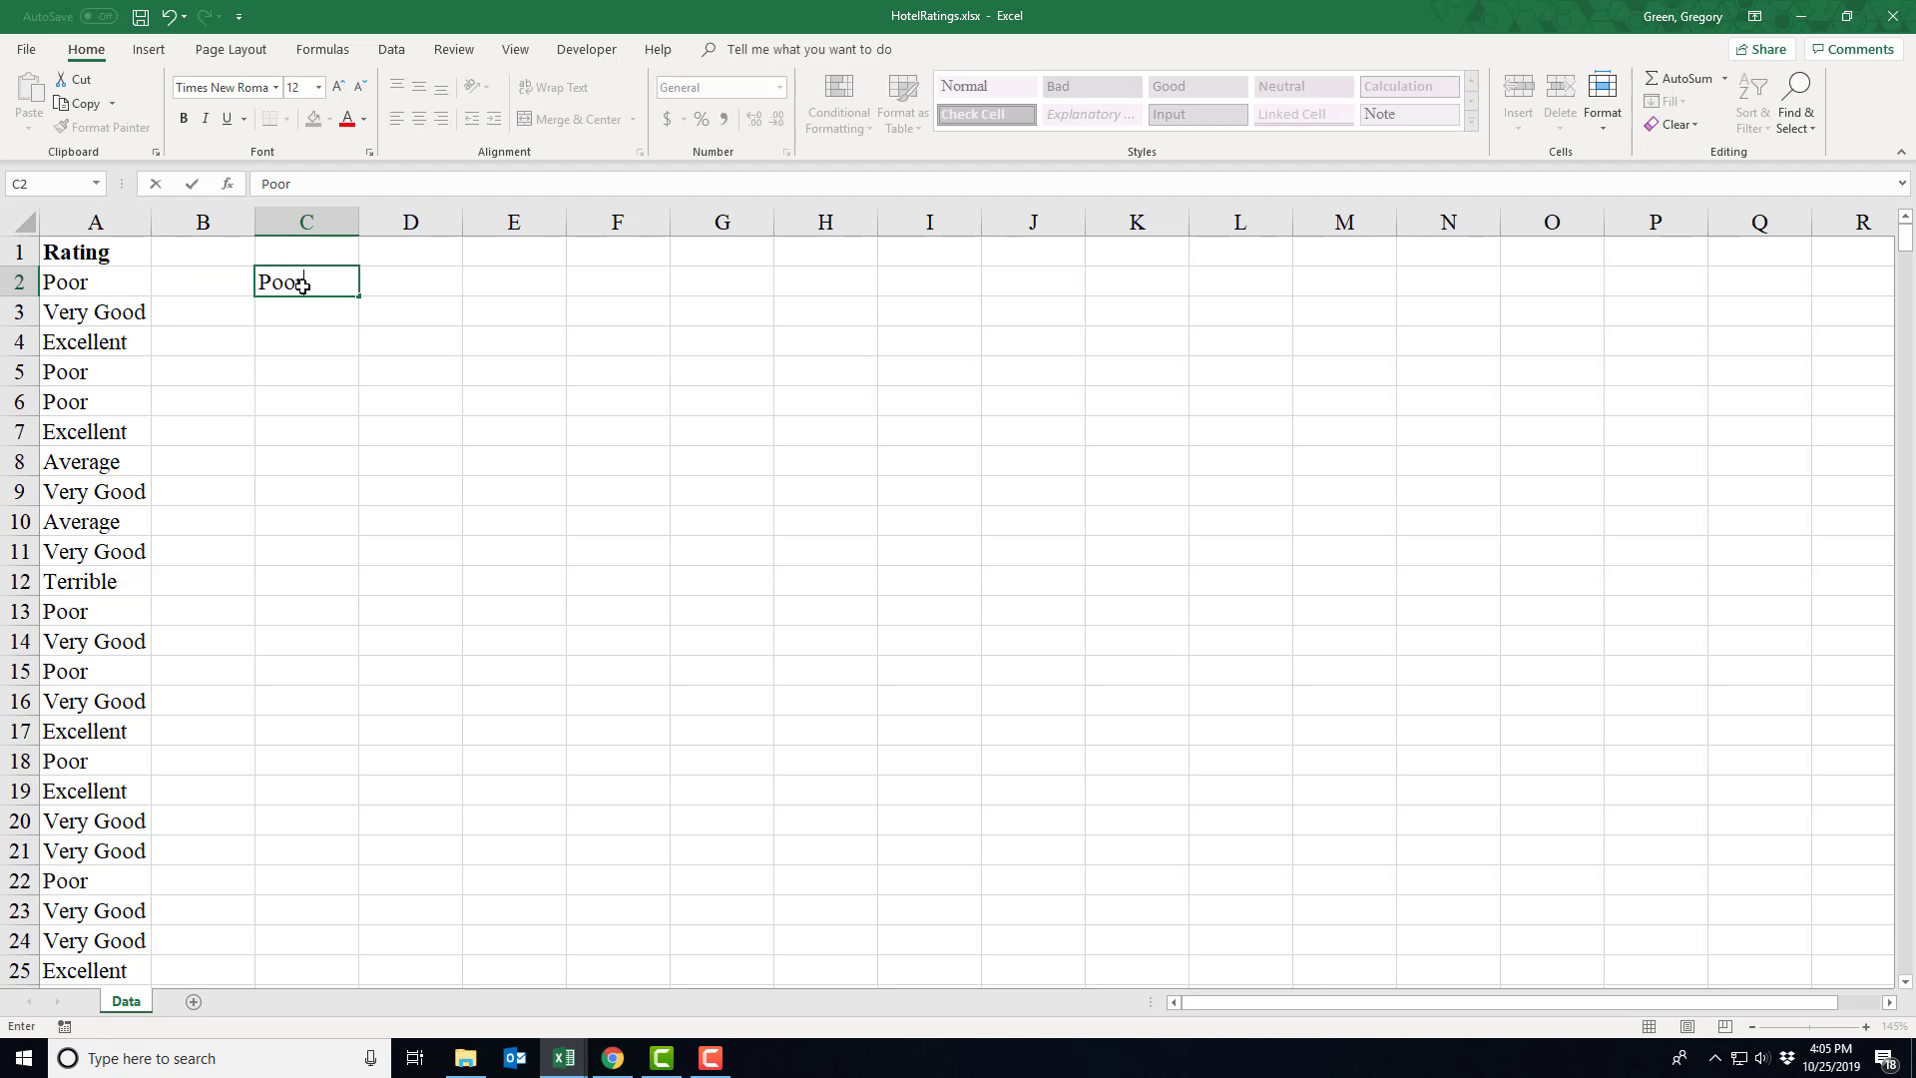
pyautogui.press('Return')
pyautogui.write('V')
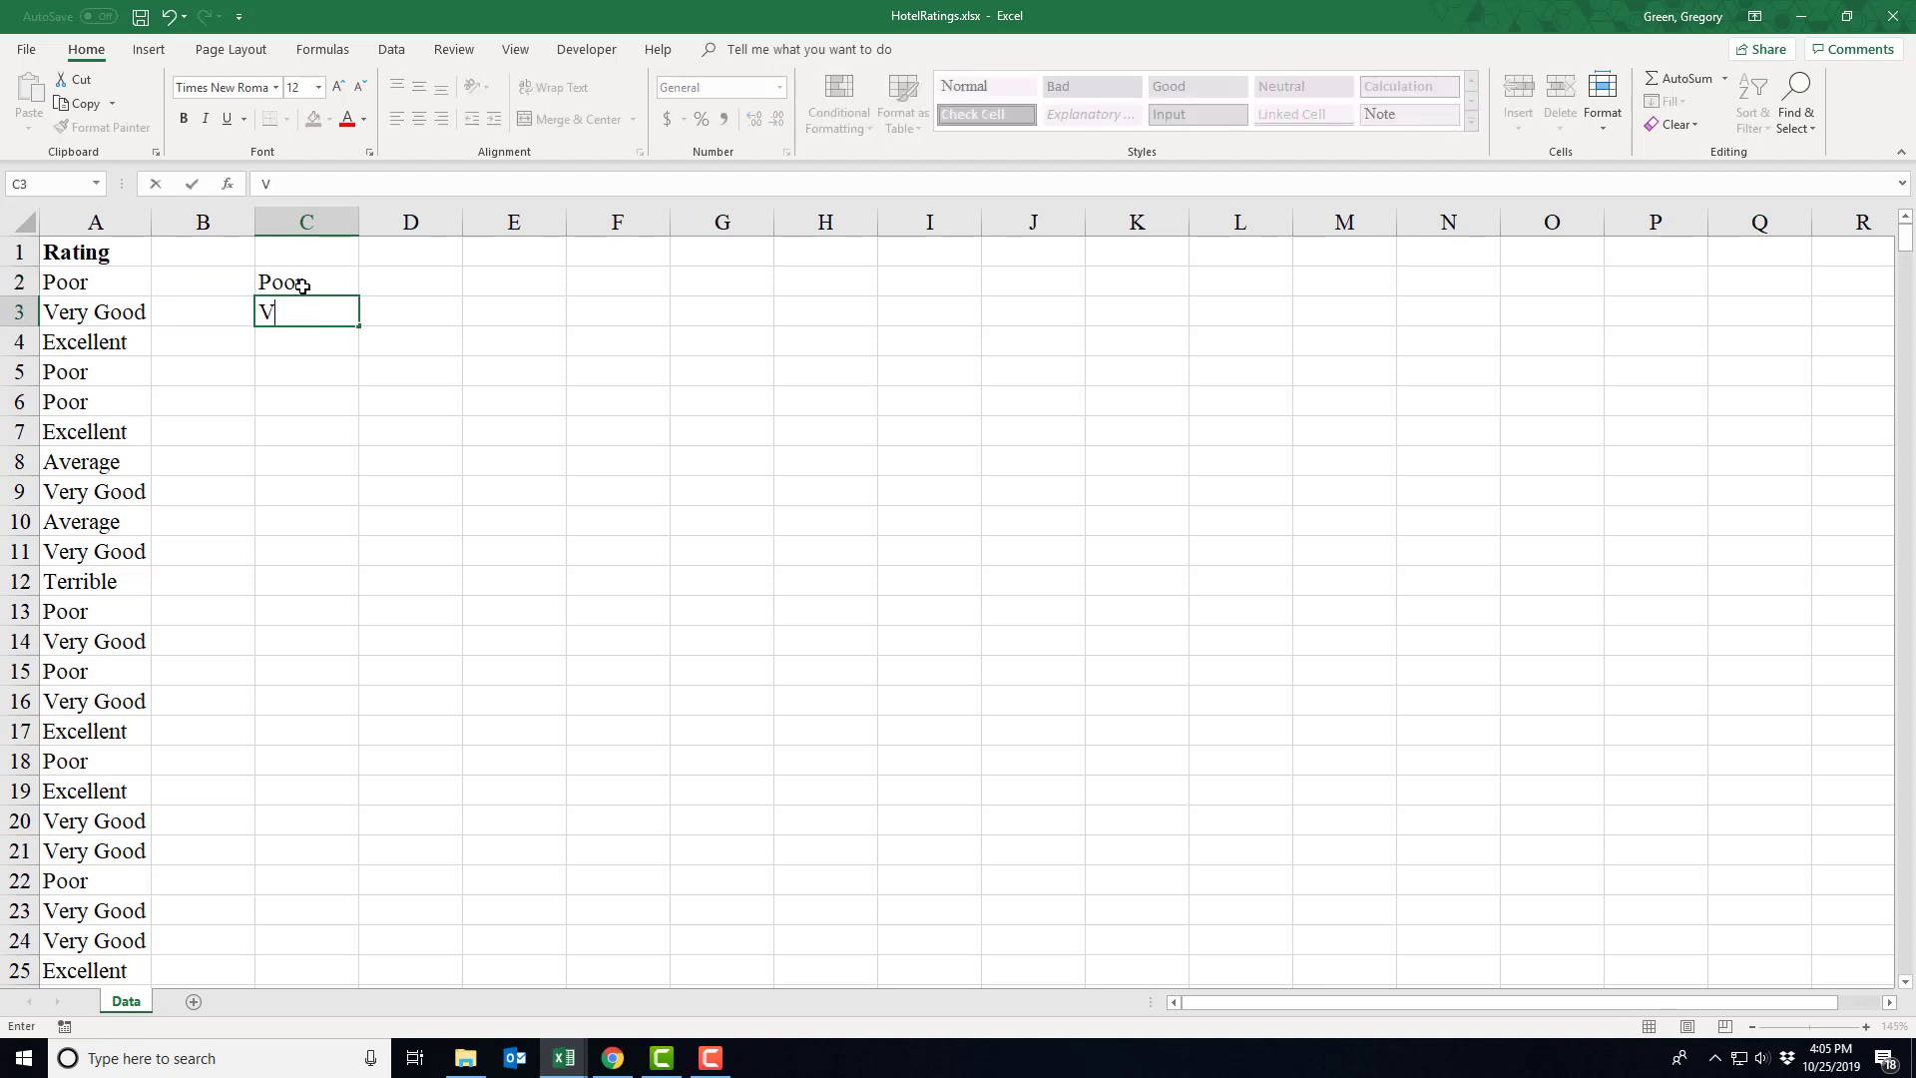
pyautogui.write('ery Good')
pyautogui.press('Return')
pyautogui.write('Excell')
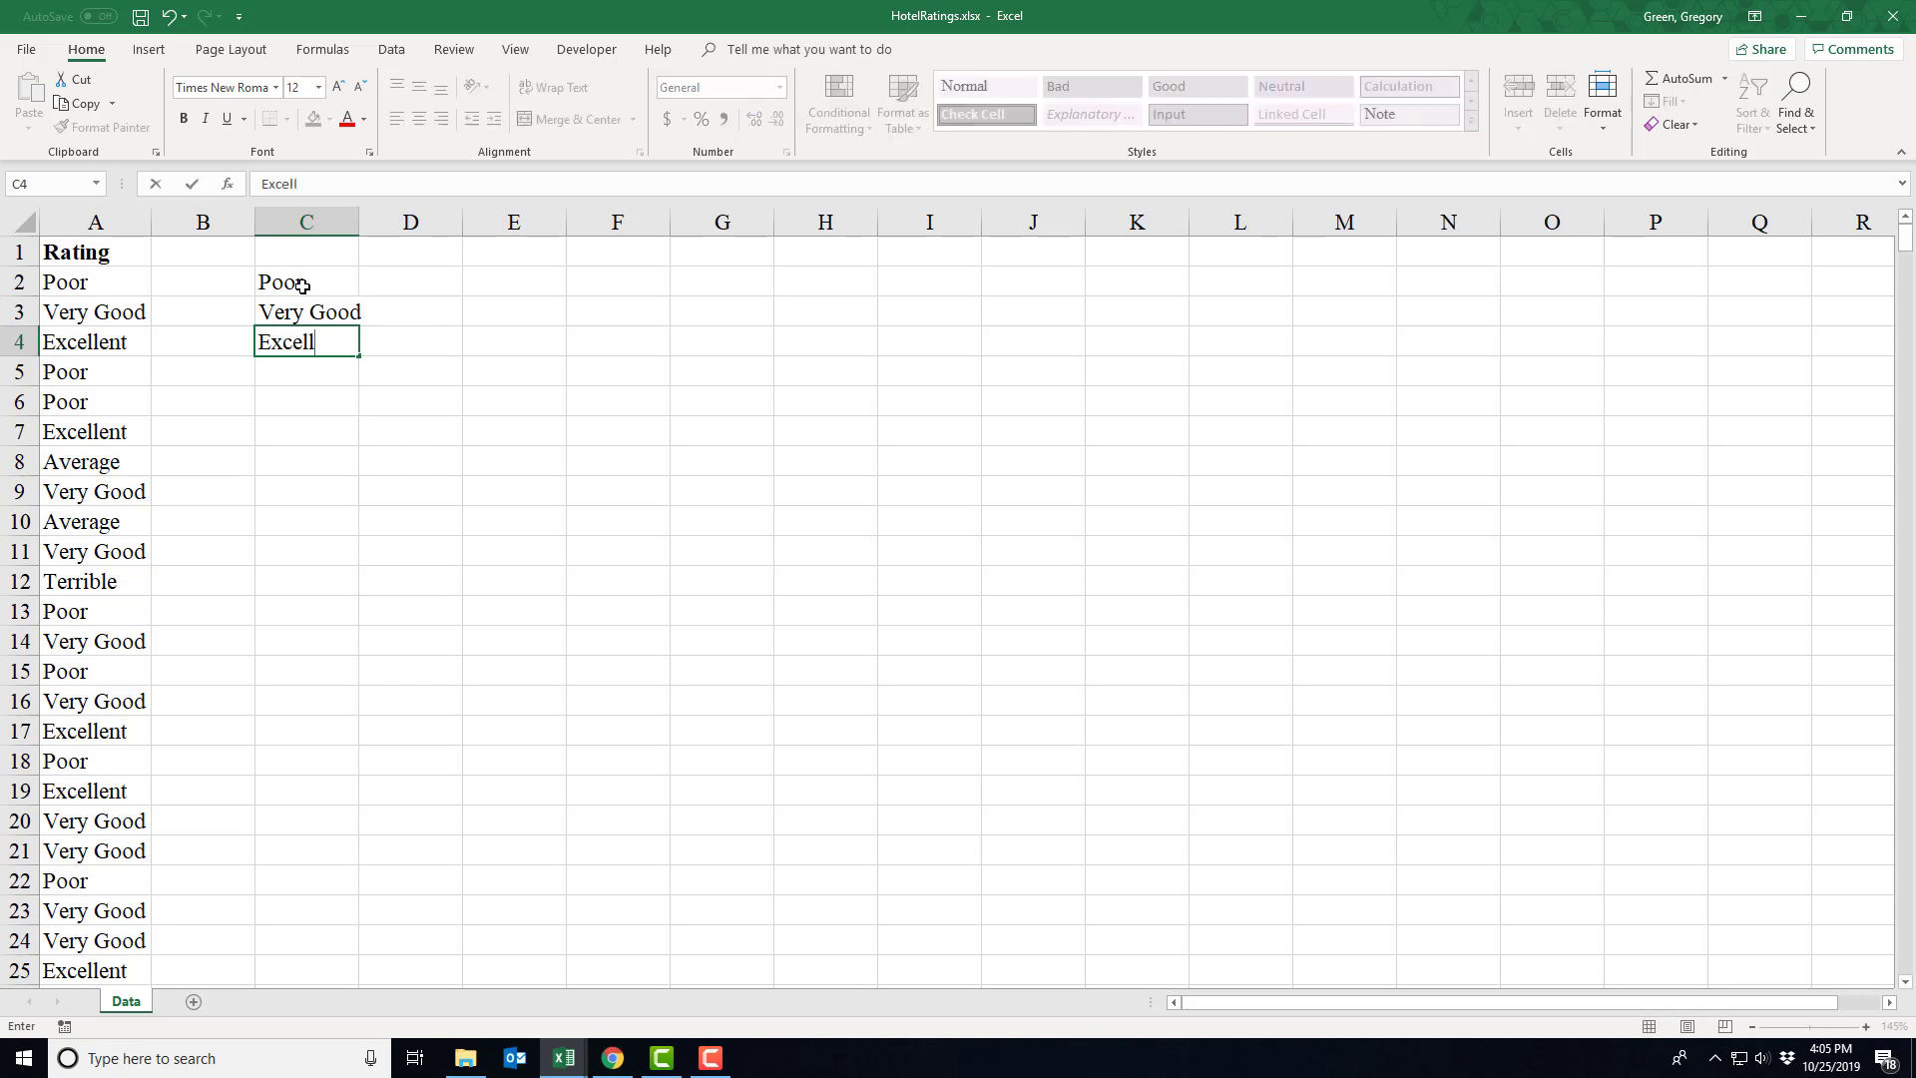
pyautogui.write('ent')
pyautogui.press('BackSpace')
pyautogui.write('nt')
pyautogui.press('Return')
pyautogui.write('Ave')
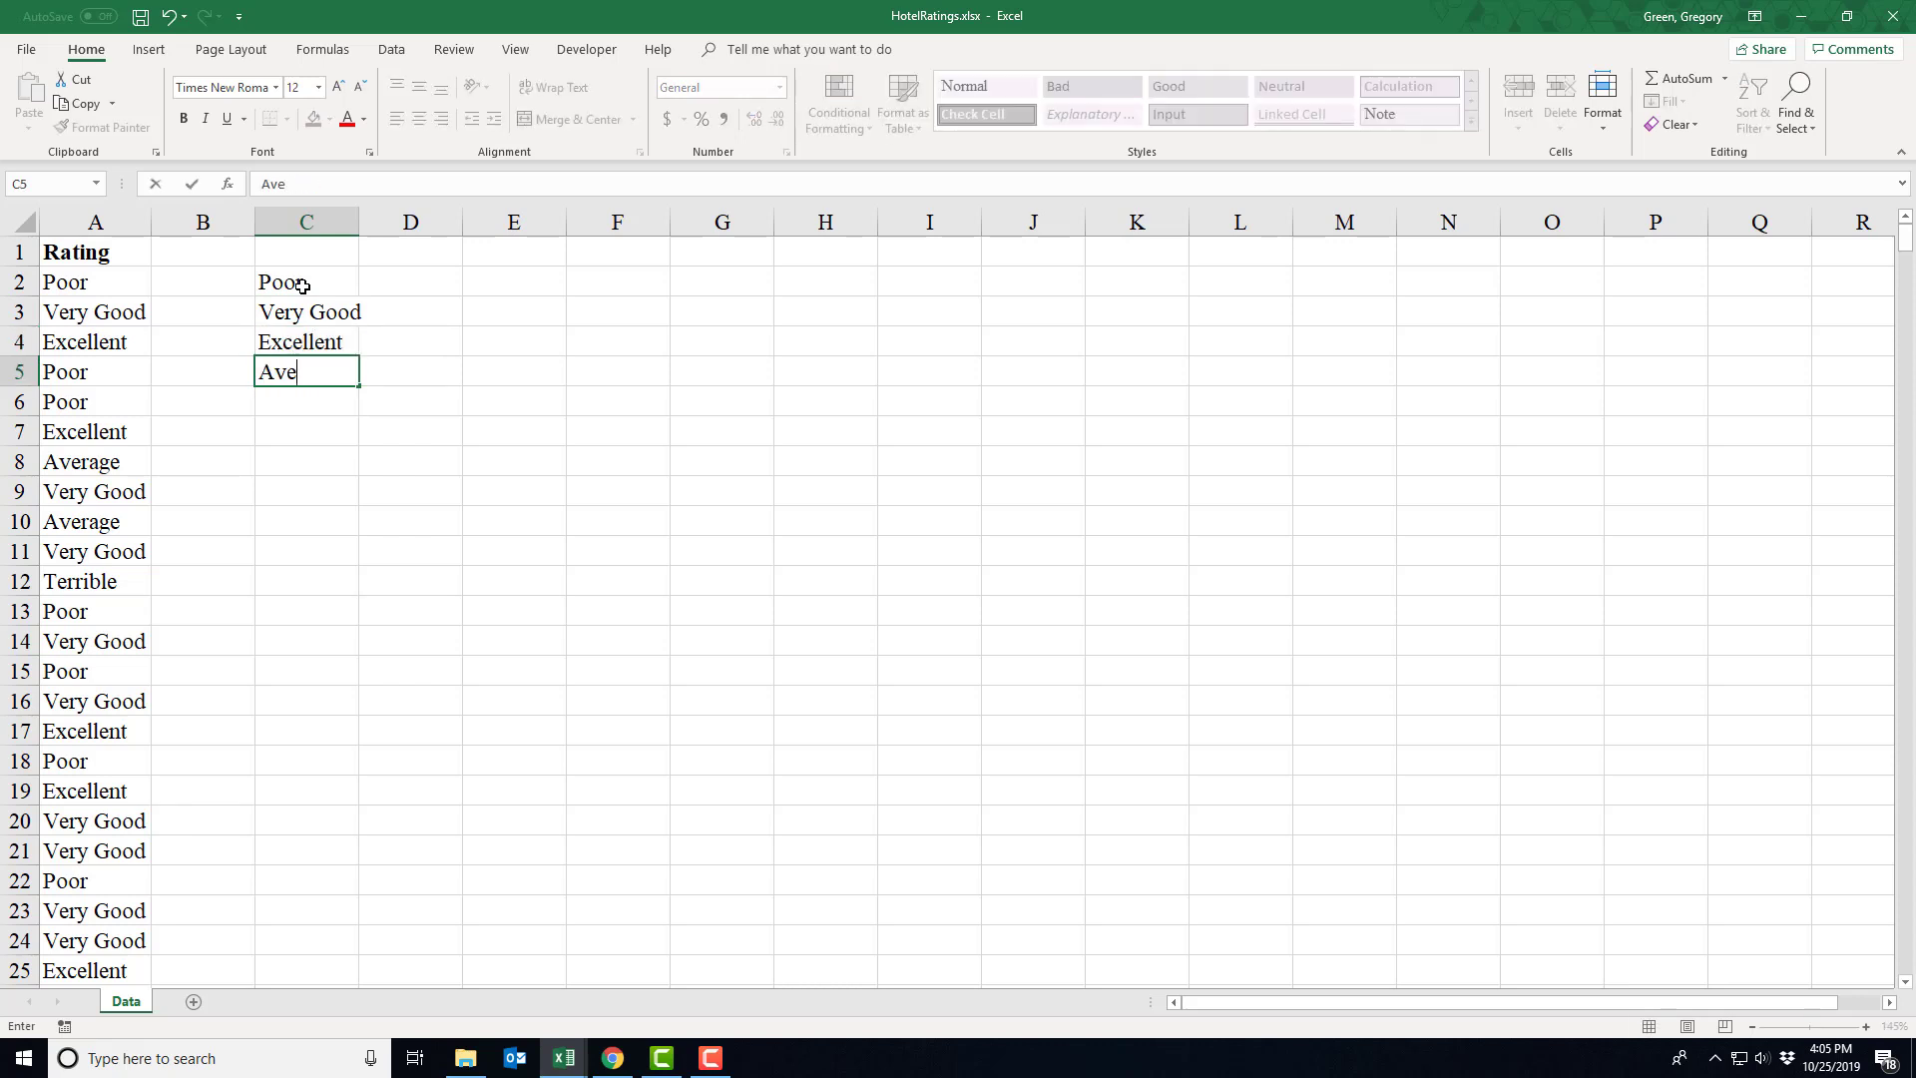
pyautogui.write('rage')
# Enter the formula =COUNTIF($A$2:$A$650,C4) in D4 to count the Excellent ratings.
pyautogui.click(398, 340)
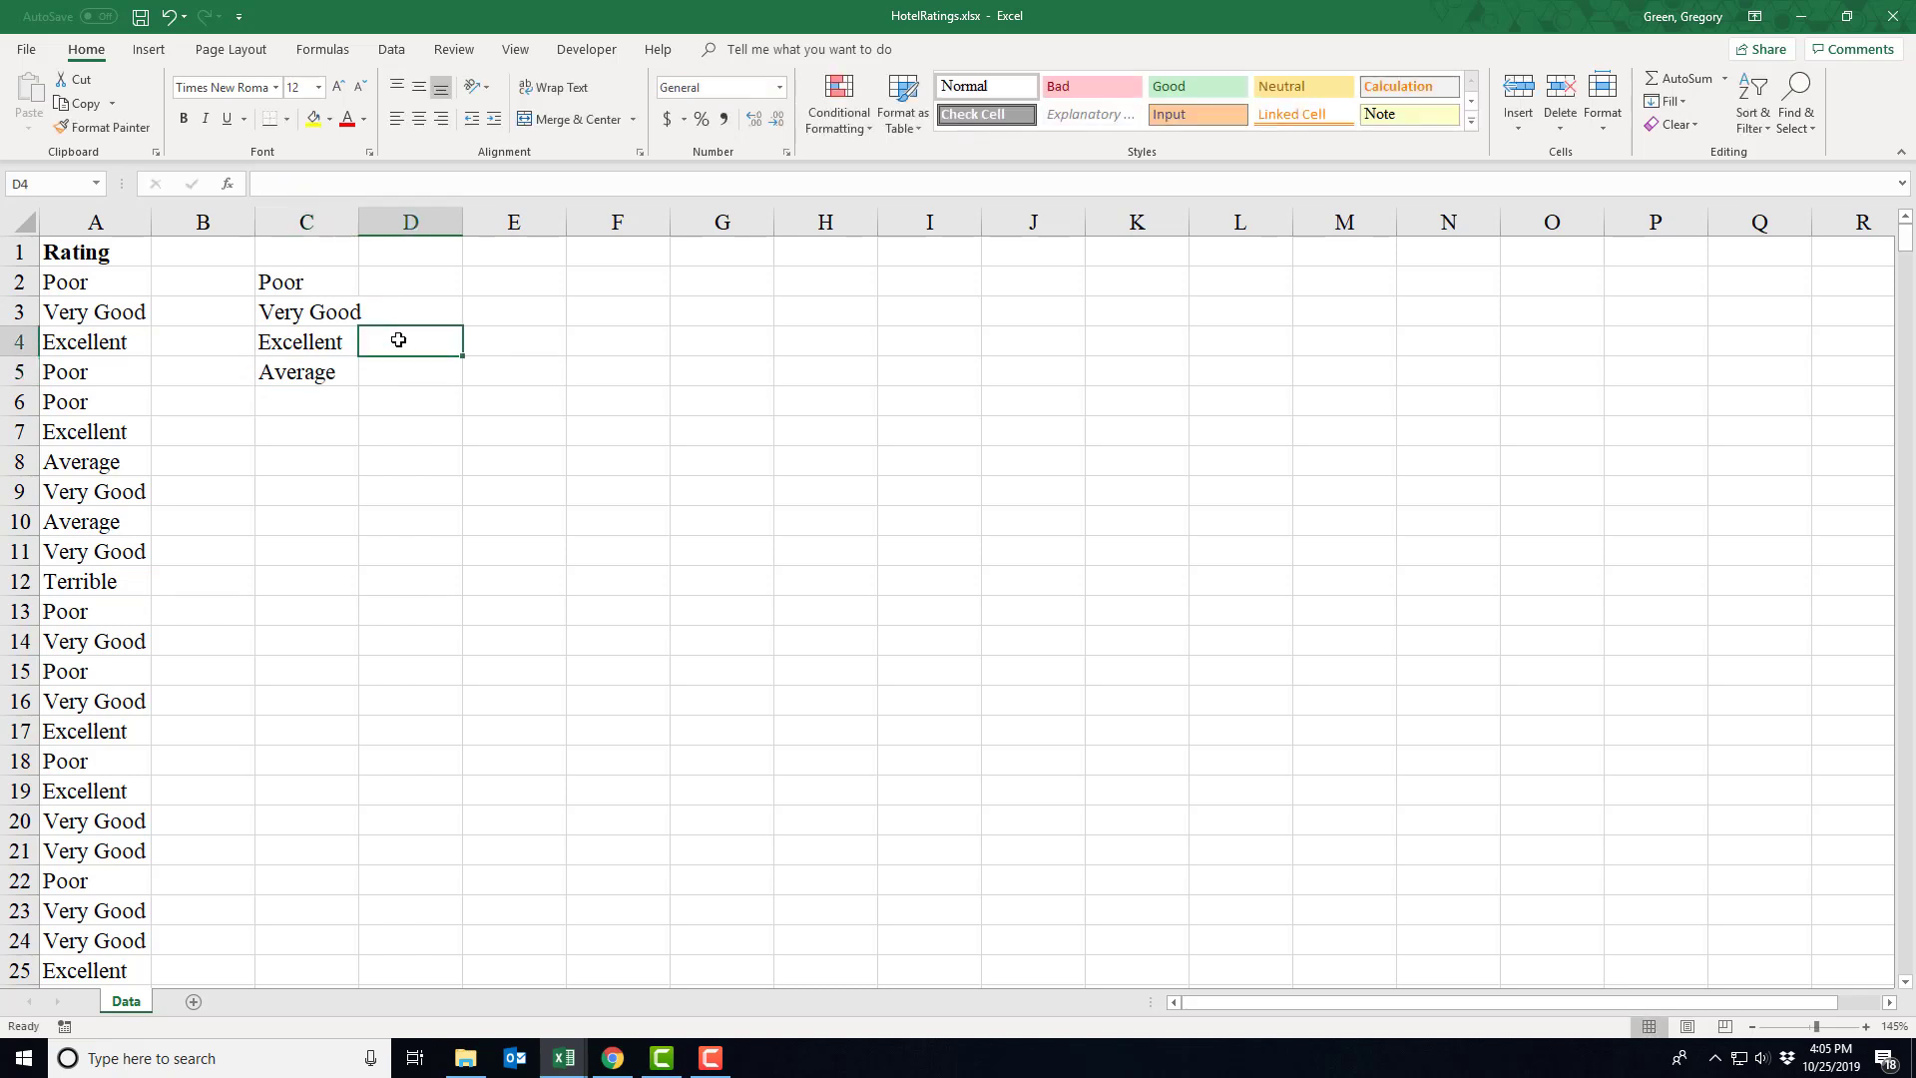
pyautogui.write('=')
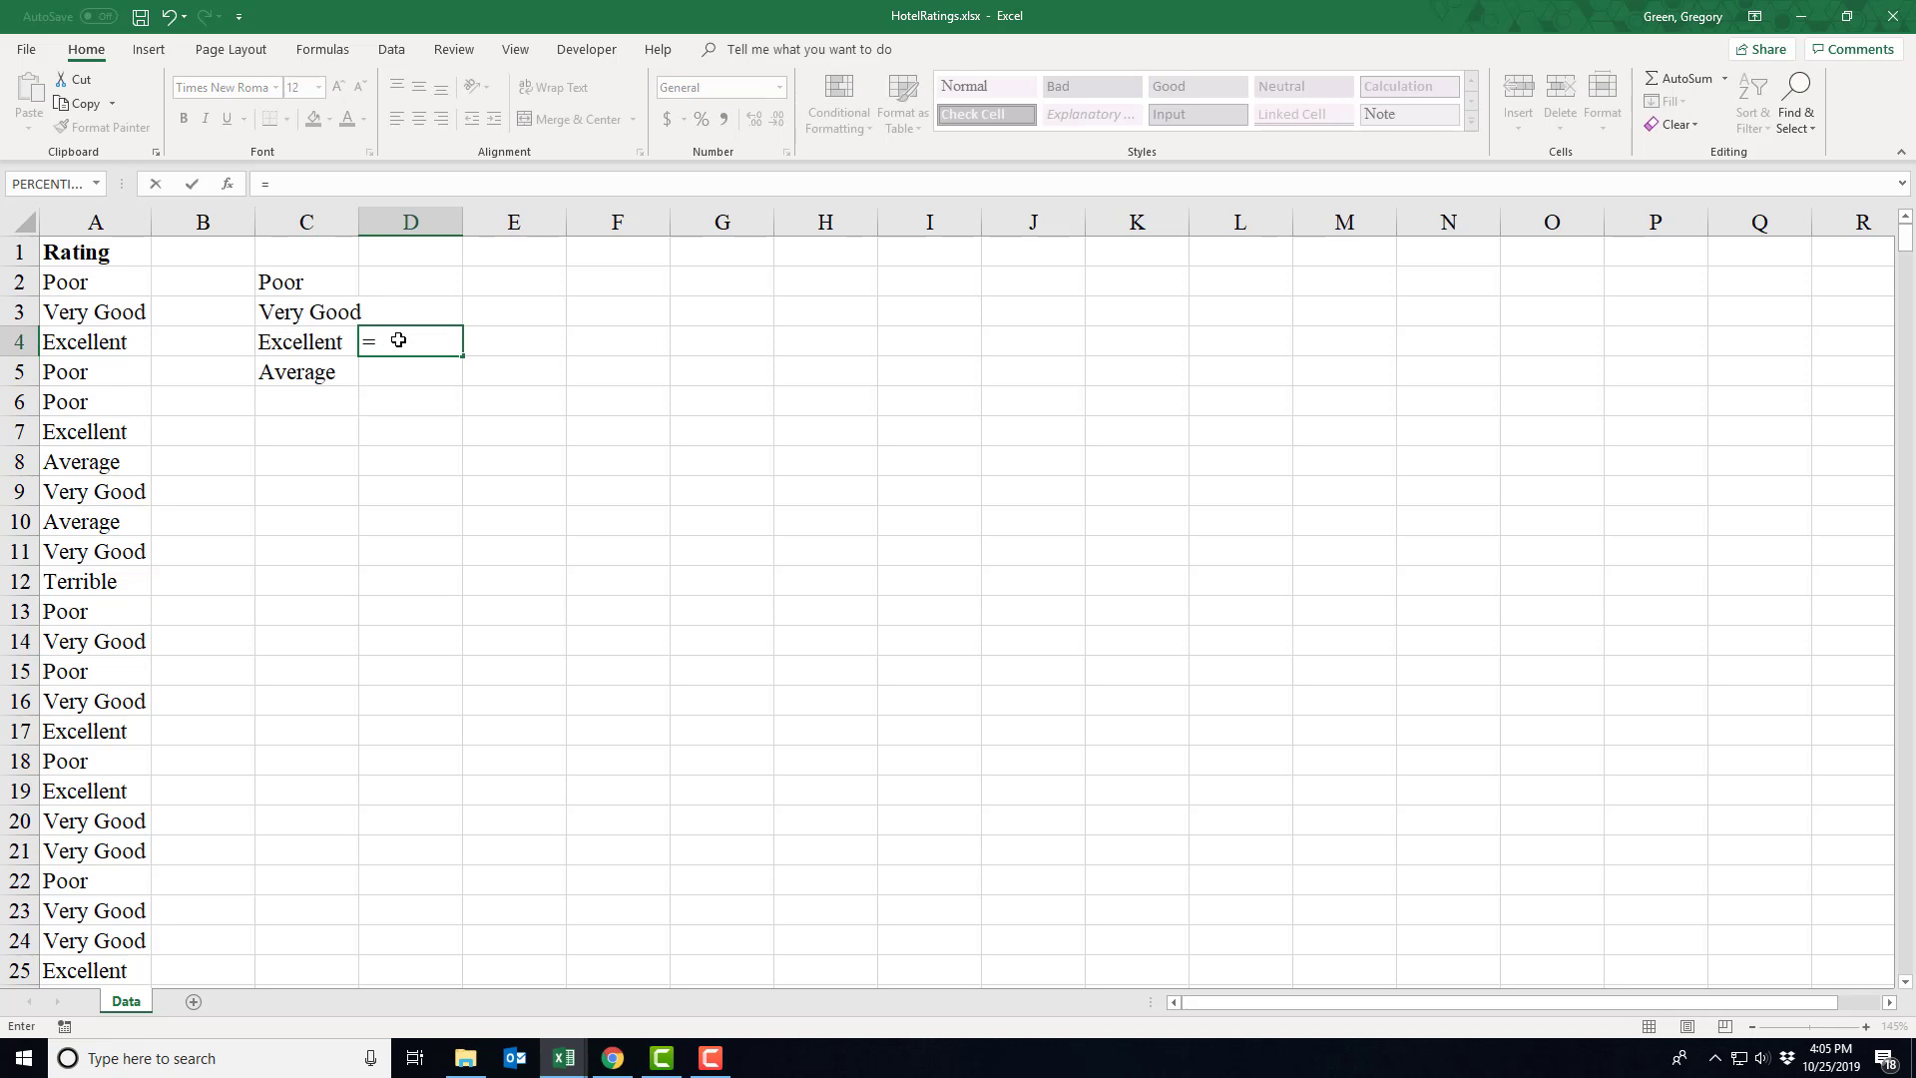
pyautogui.write('cou')
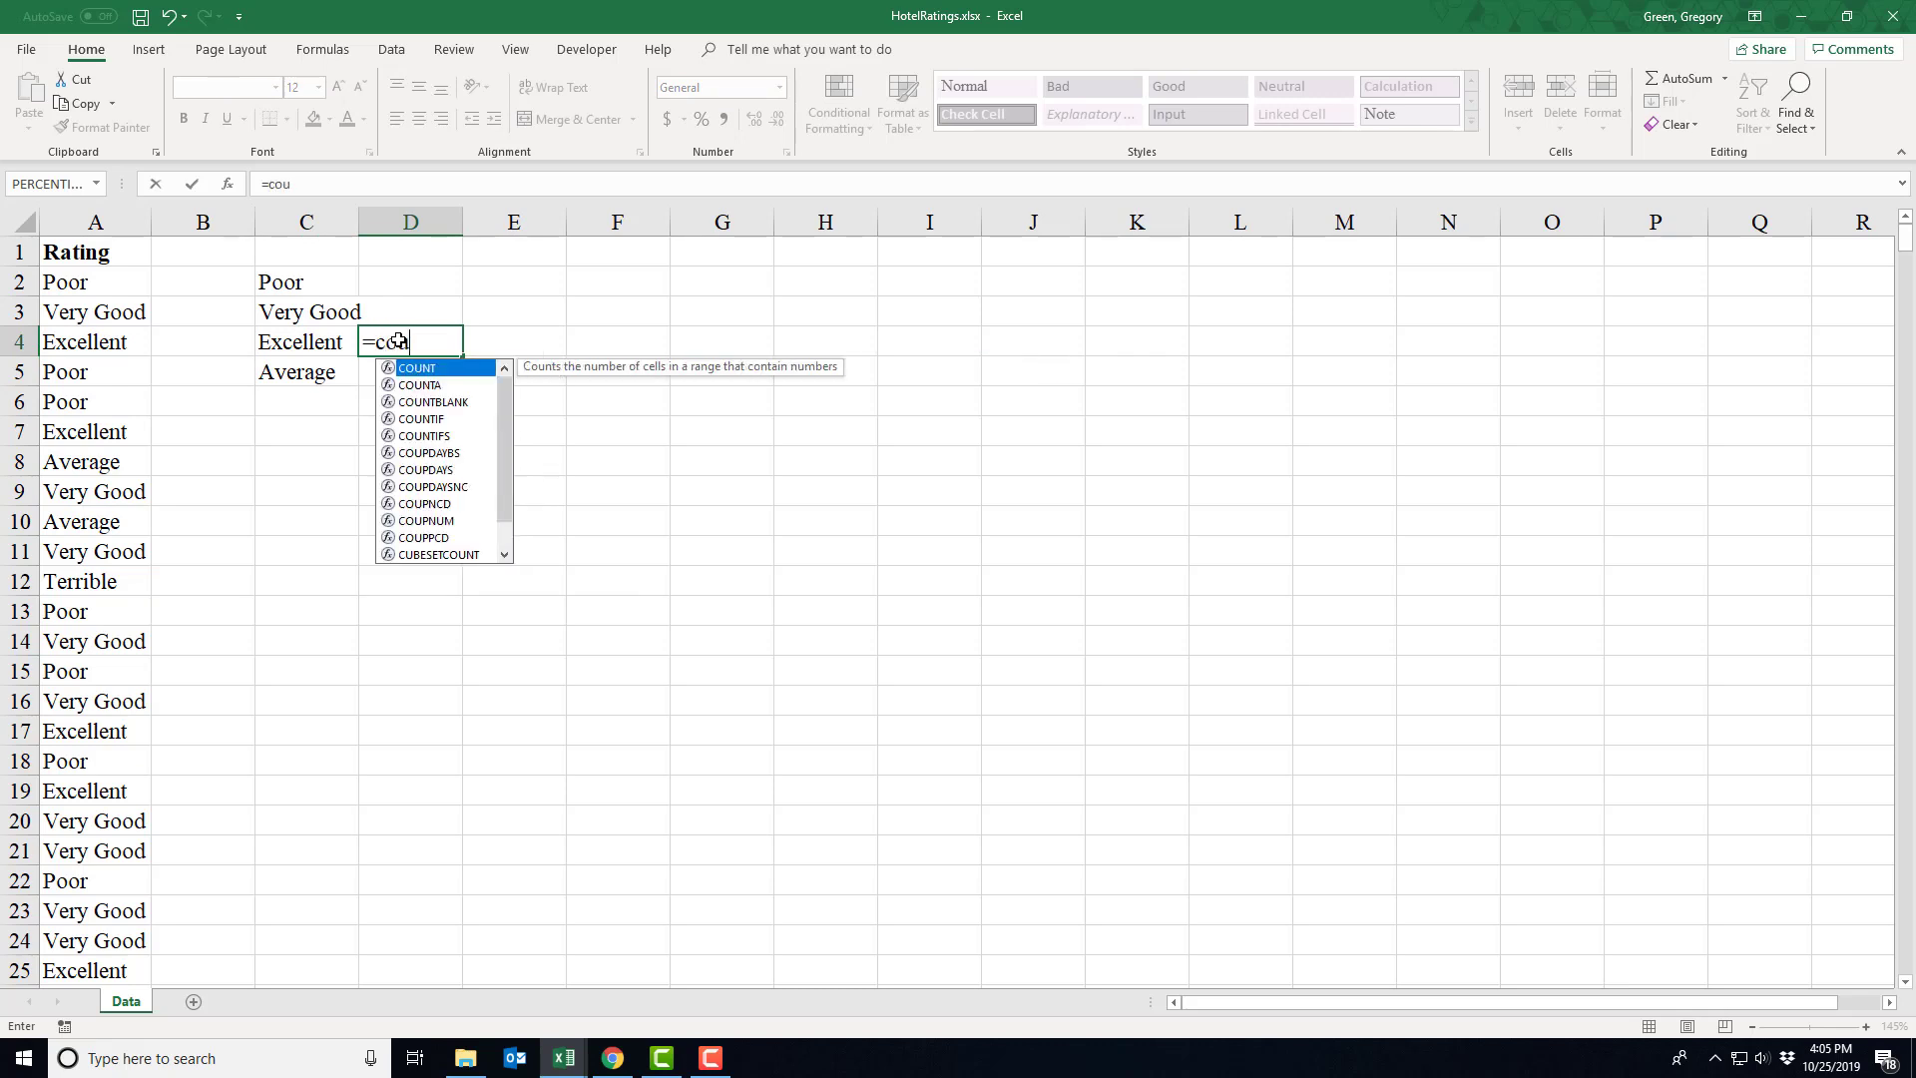
pyautogui.write('ntif(')
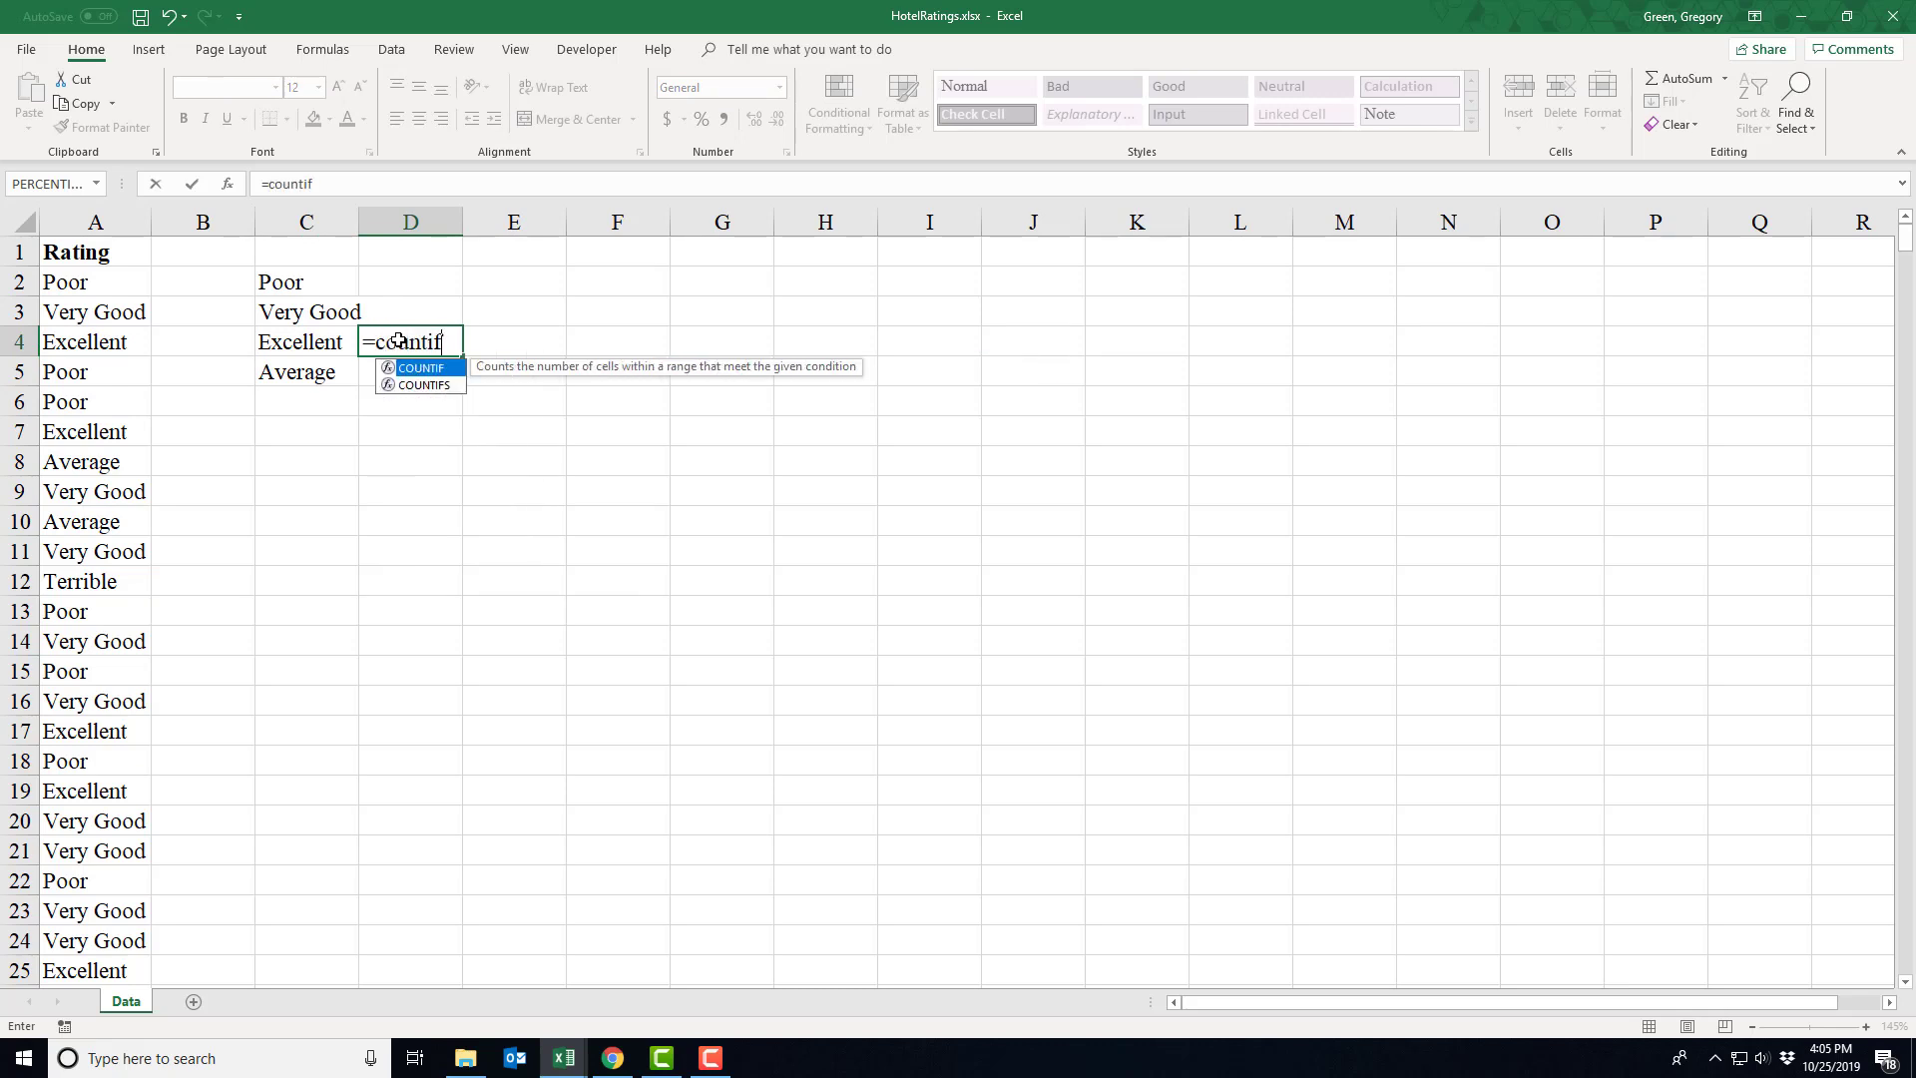
pyautogui.click(106, 282)
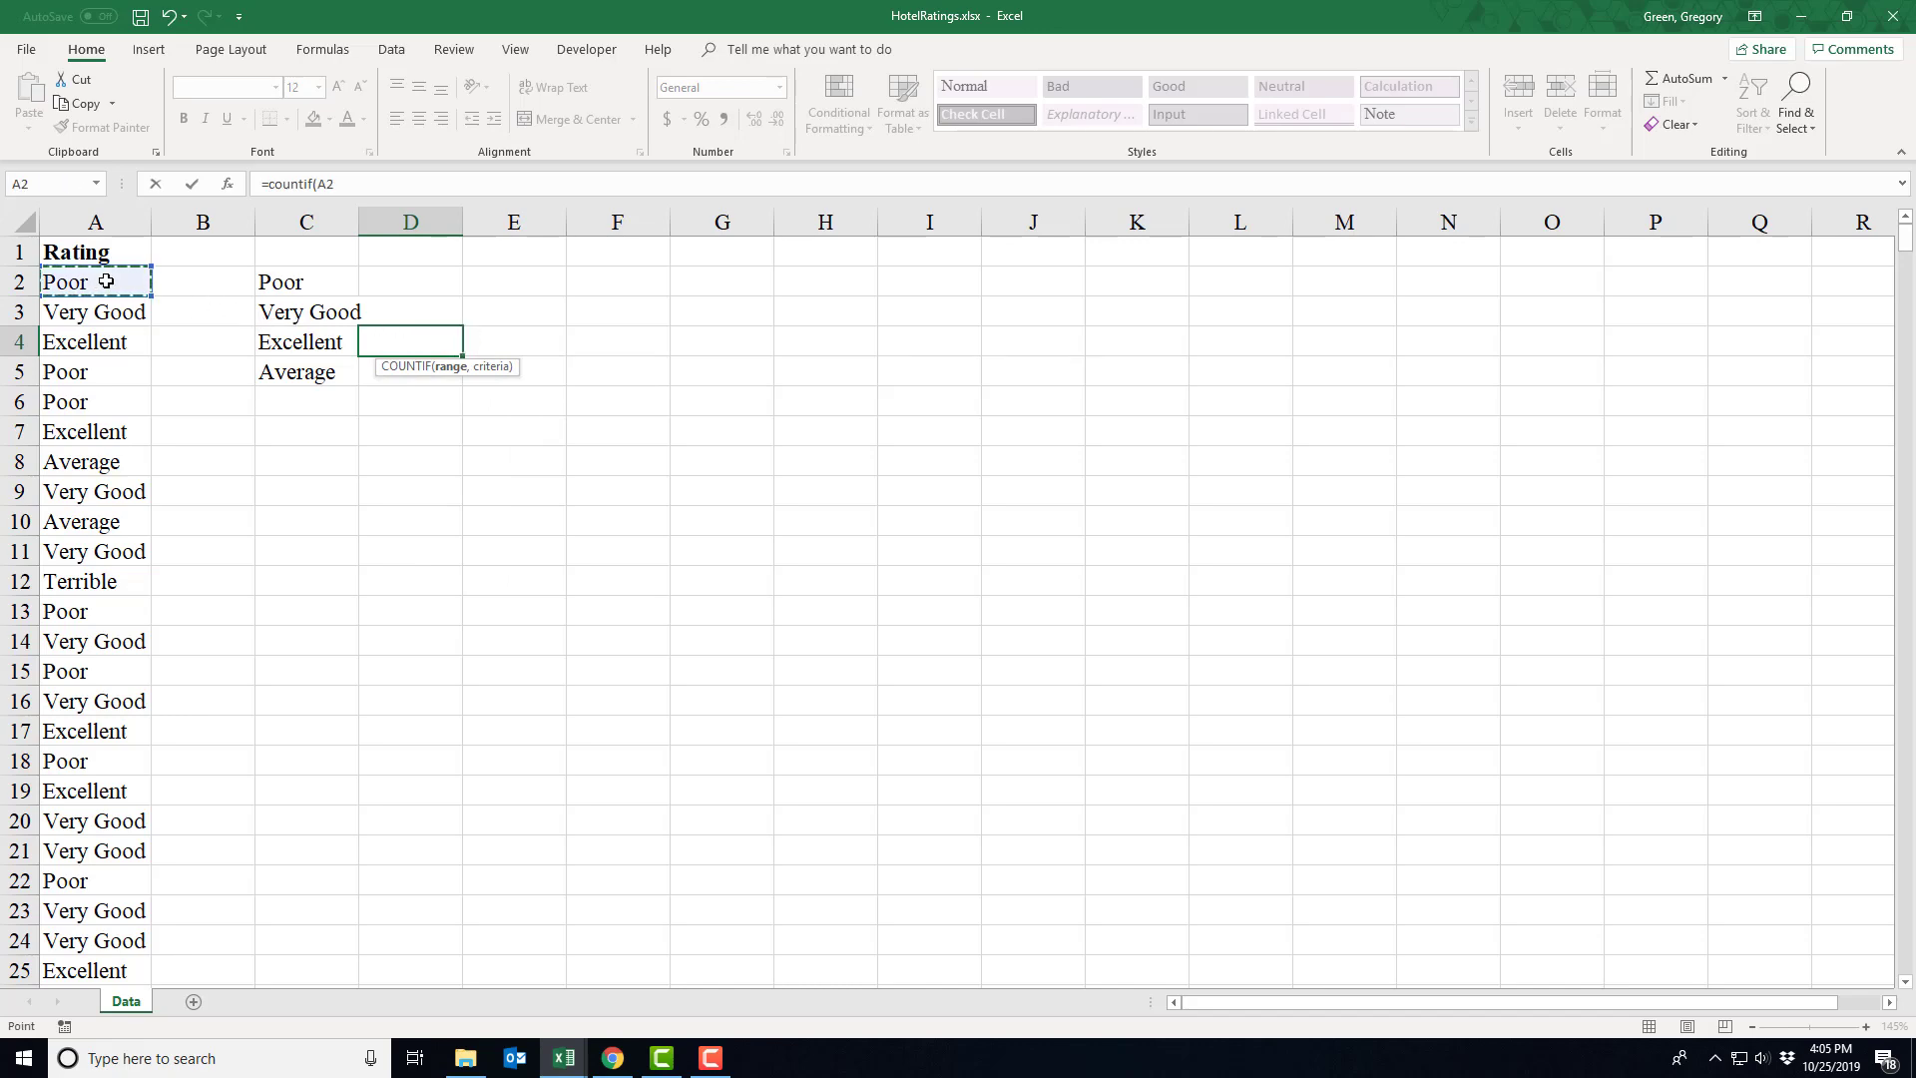
pyautogui.hotkey('ctrl', 'shift', 'Down')
pyautogui.press('F4')
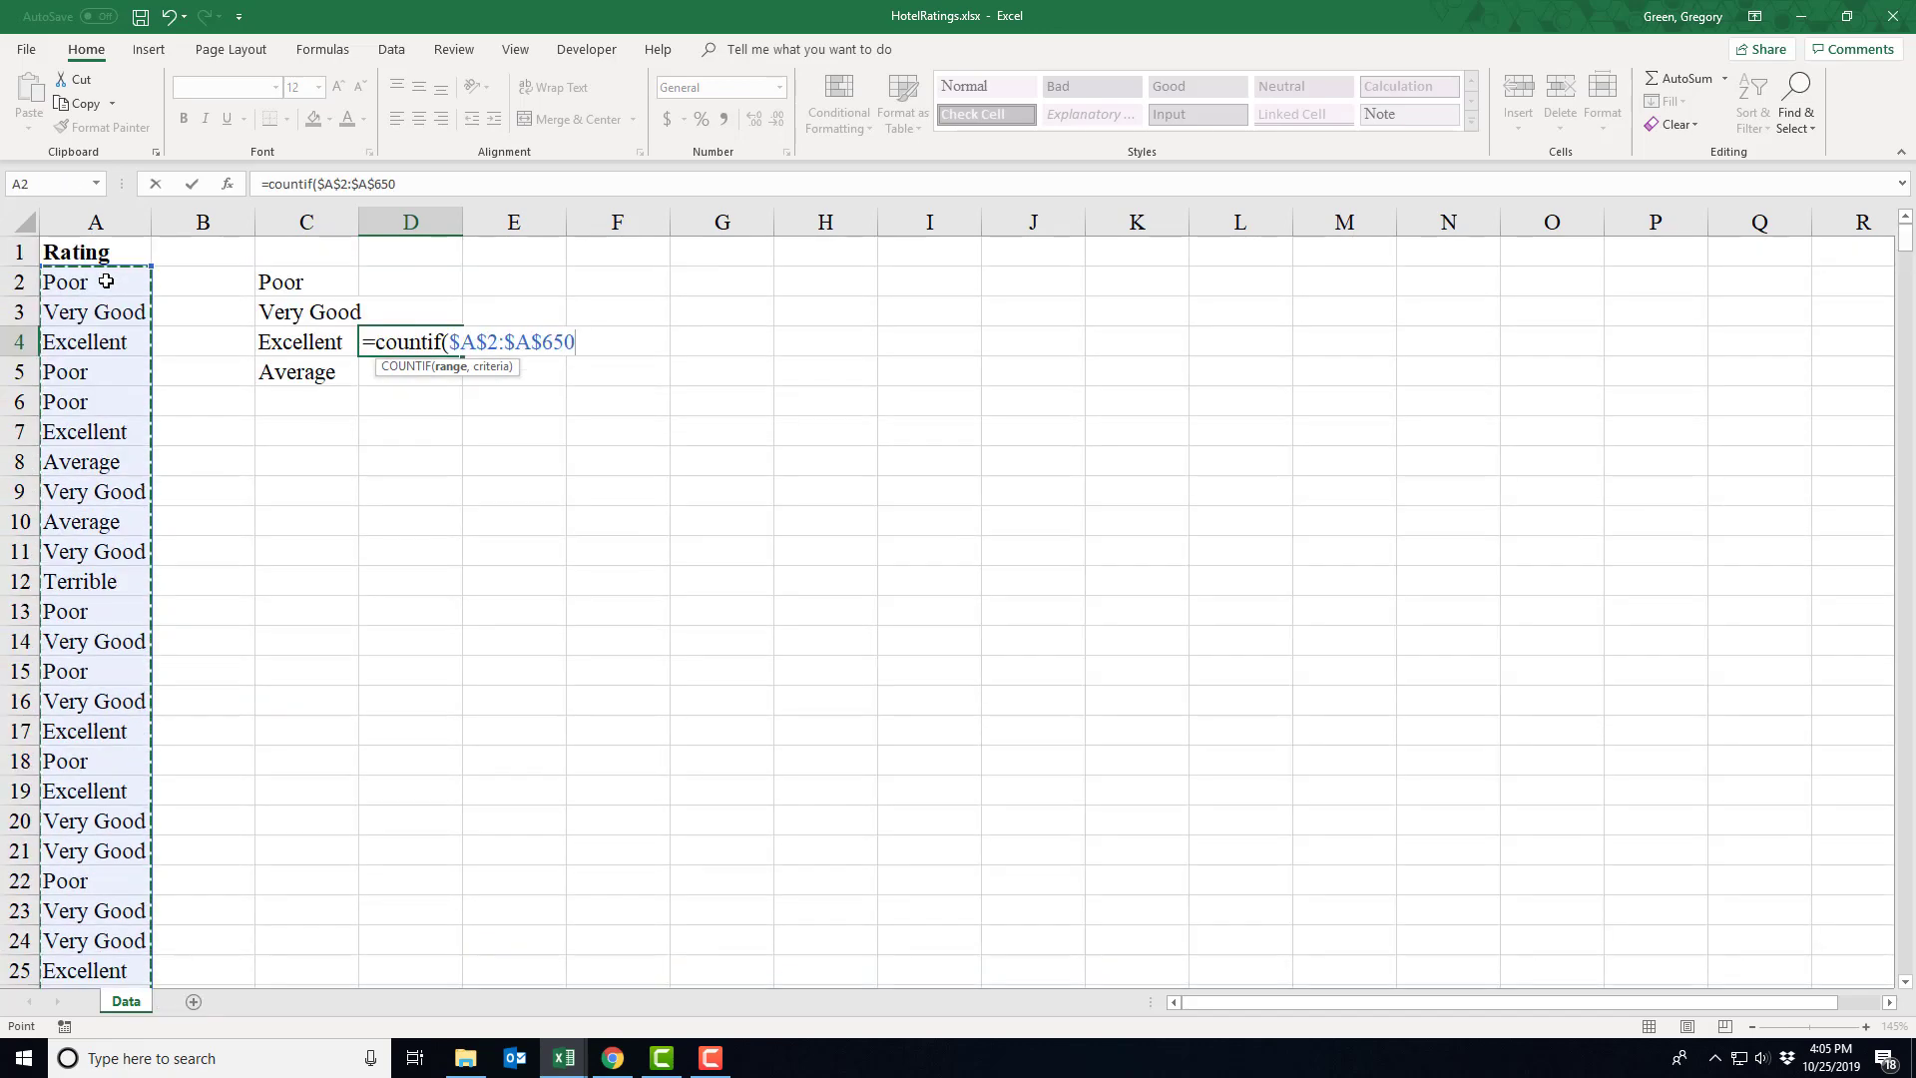
pyautogui.write(',')
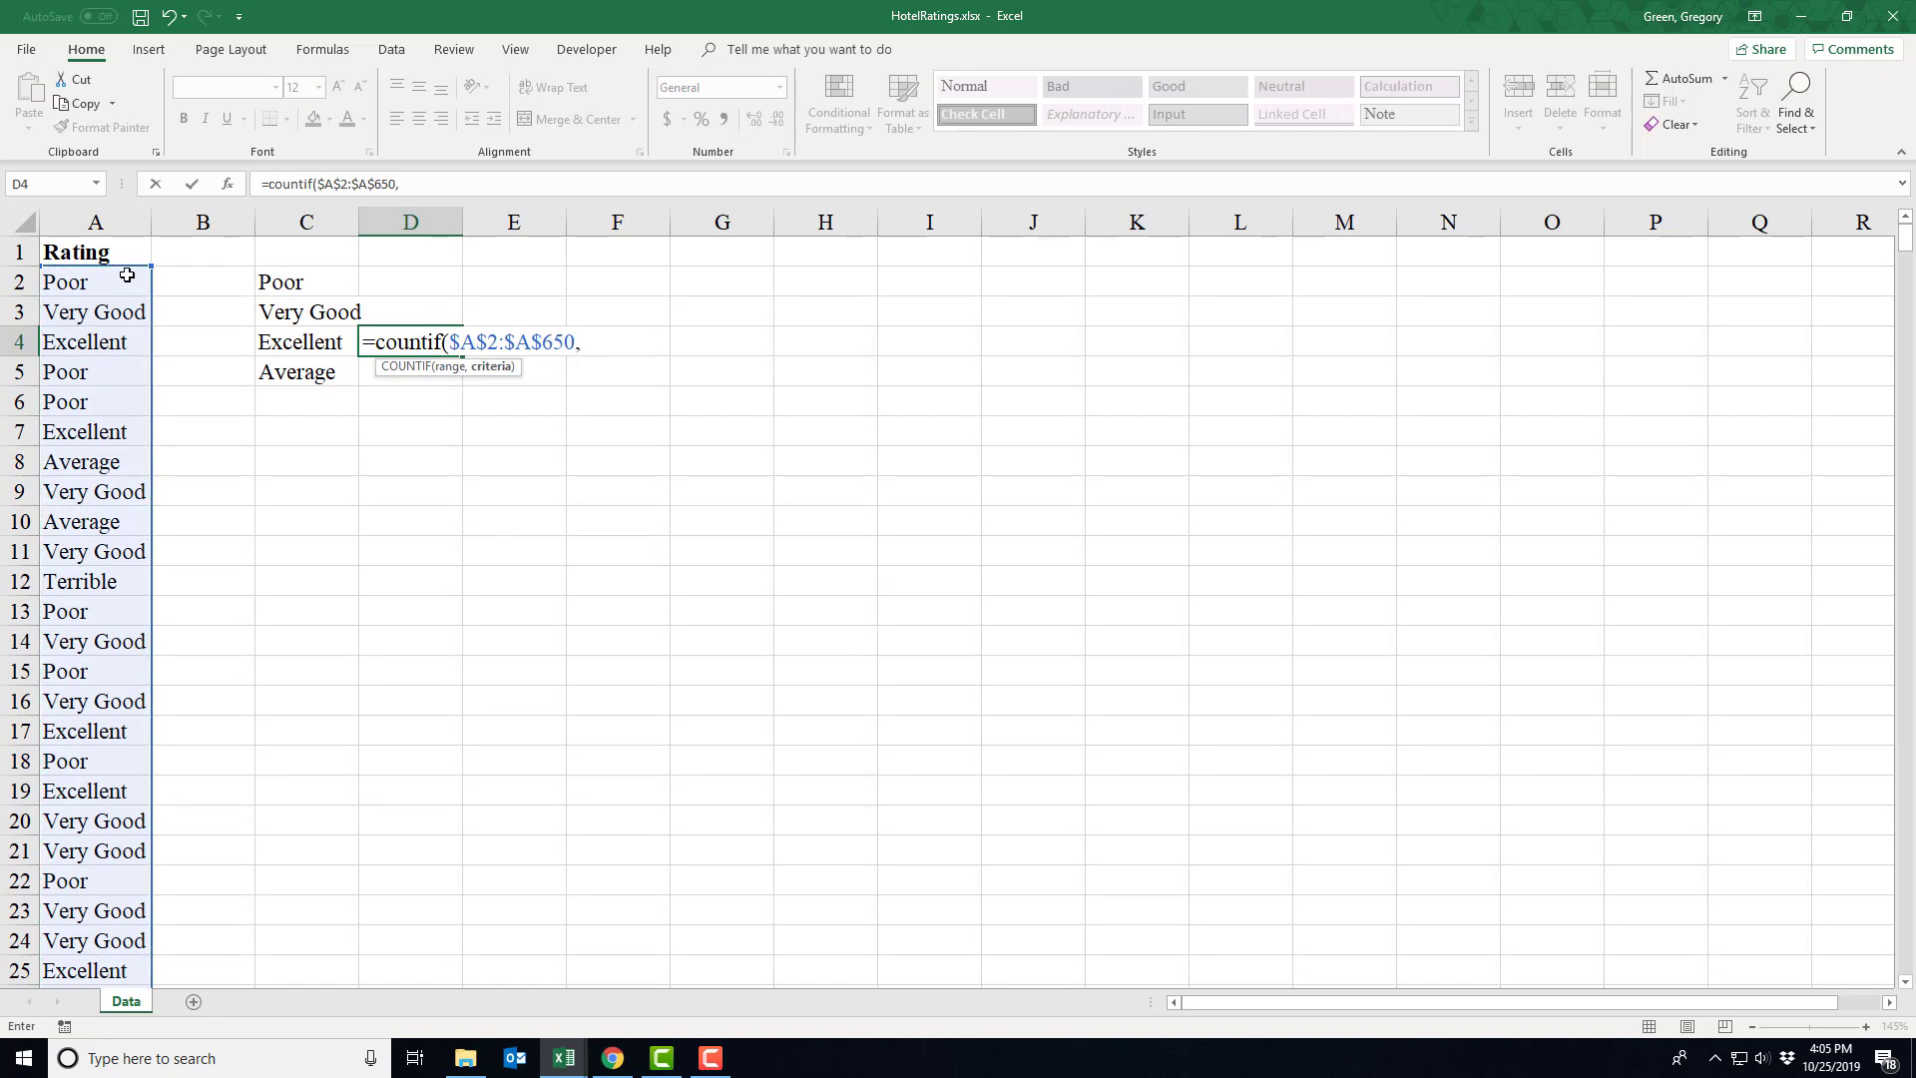
pyautogui.click(265, 340)
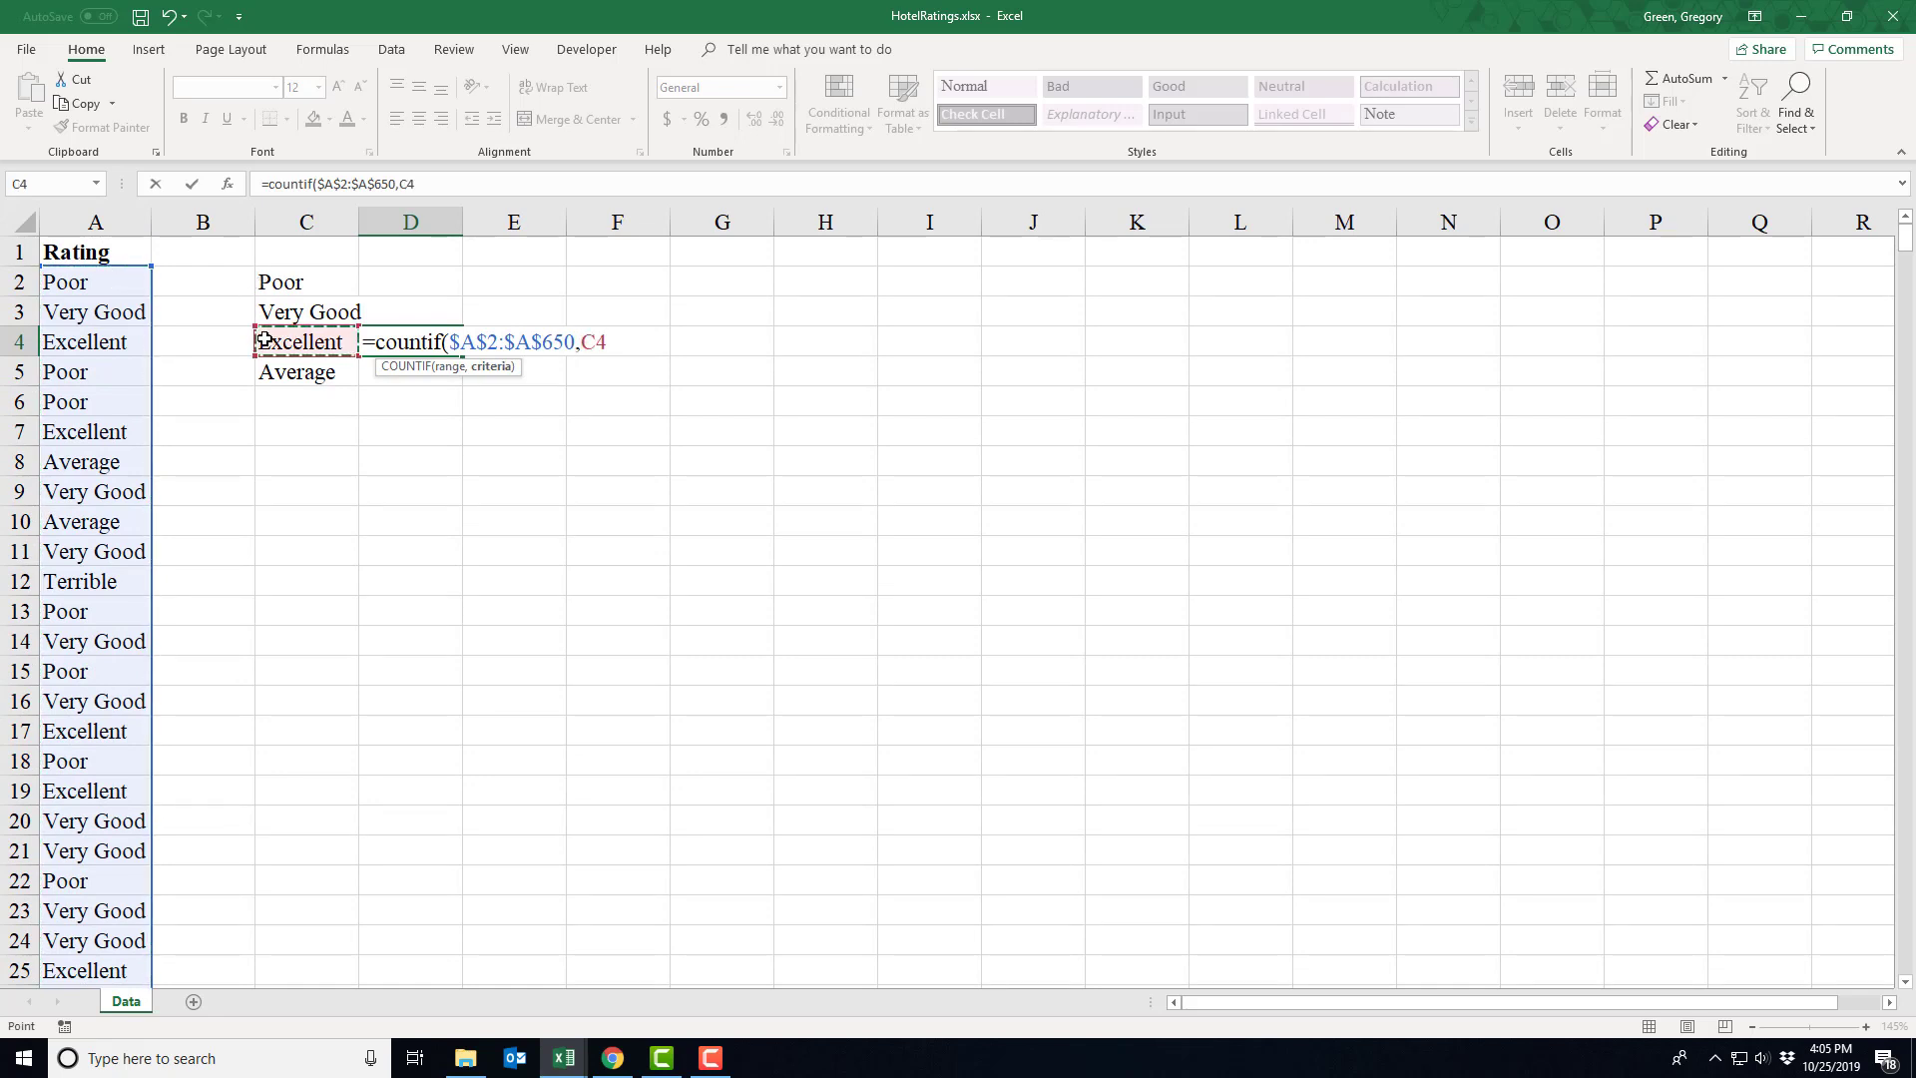
pyautogui.write(')')
pyautogui.press('Return')
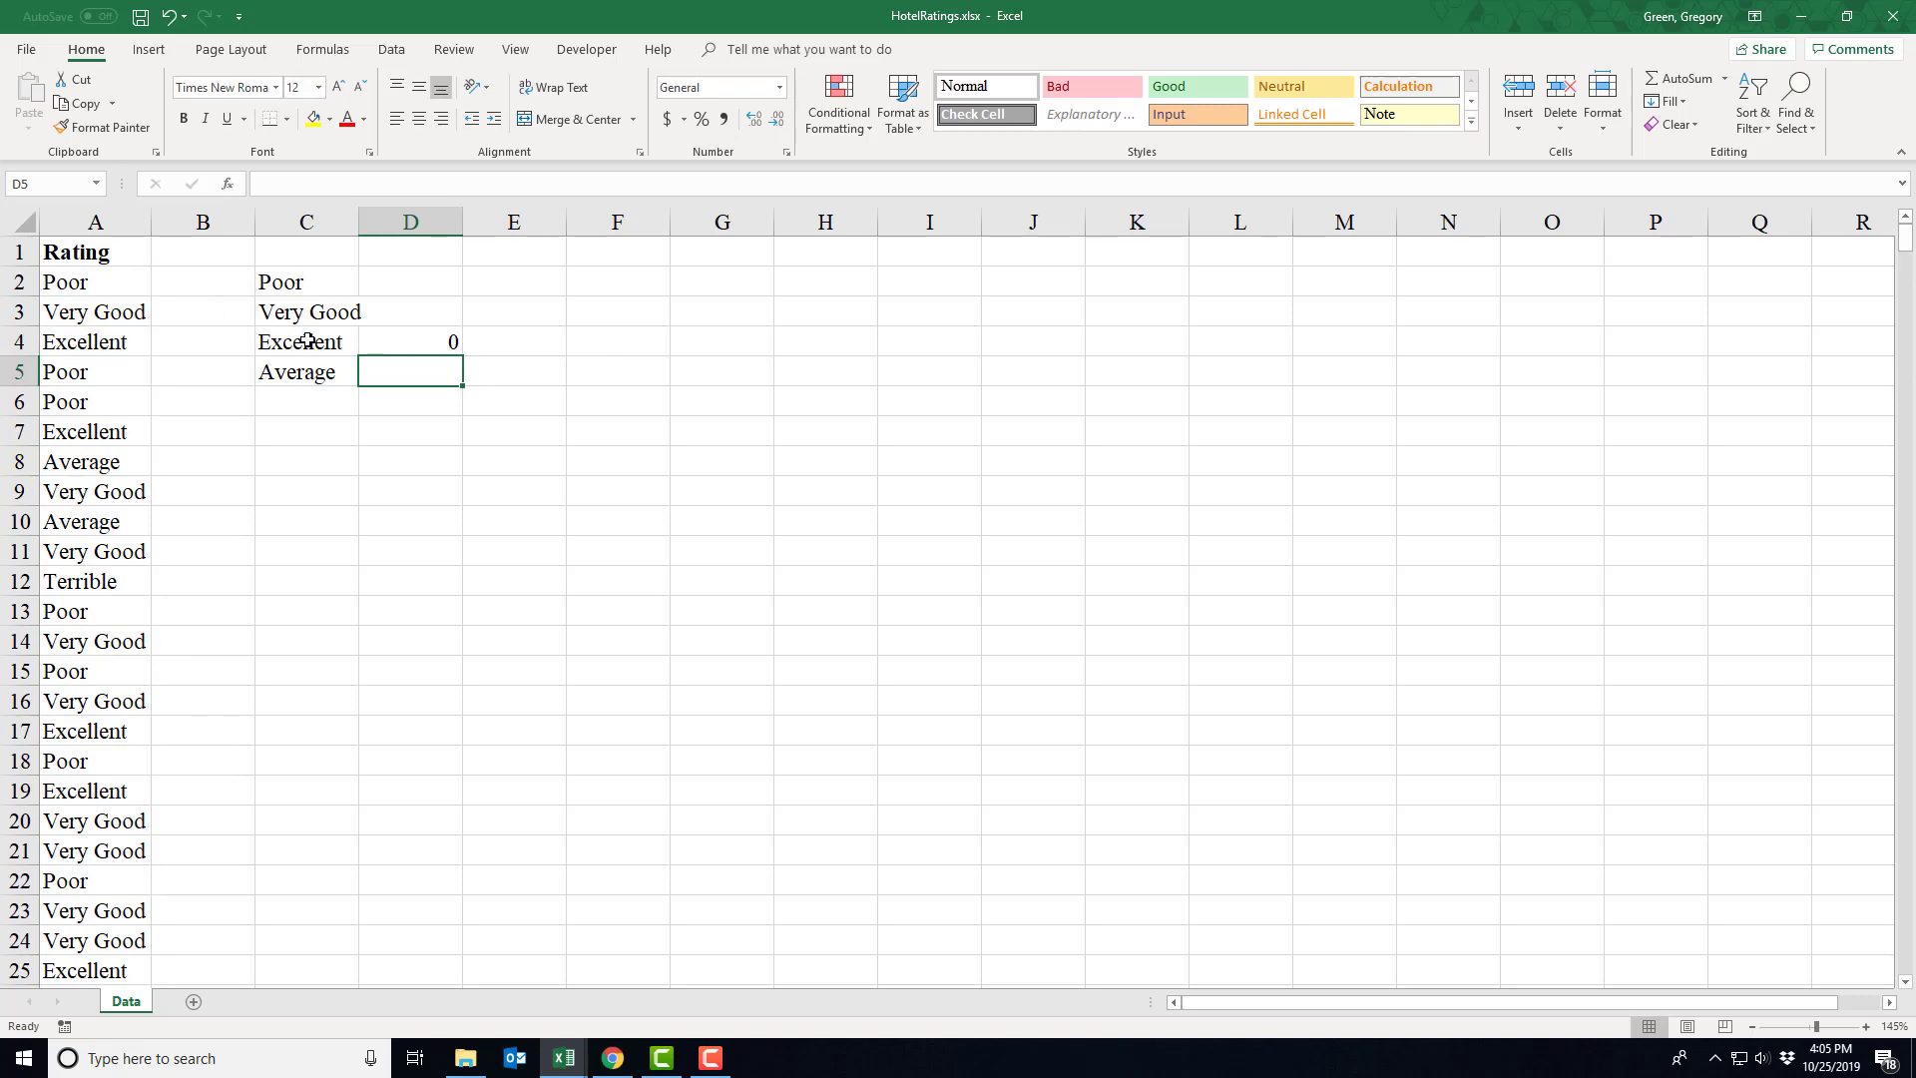
# Compare the typed Excellent label and its COUNTIF formula with several column A ratings, checking the entries for trailing spaces.
pyautogui.click(305, 341)
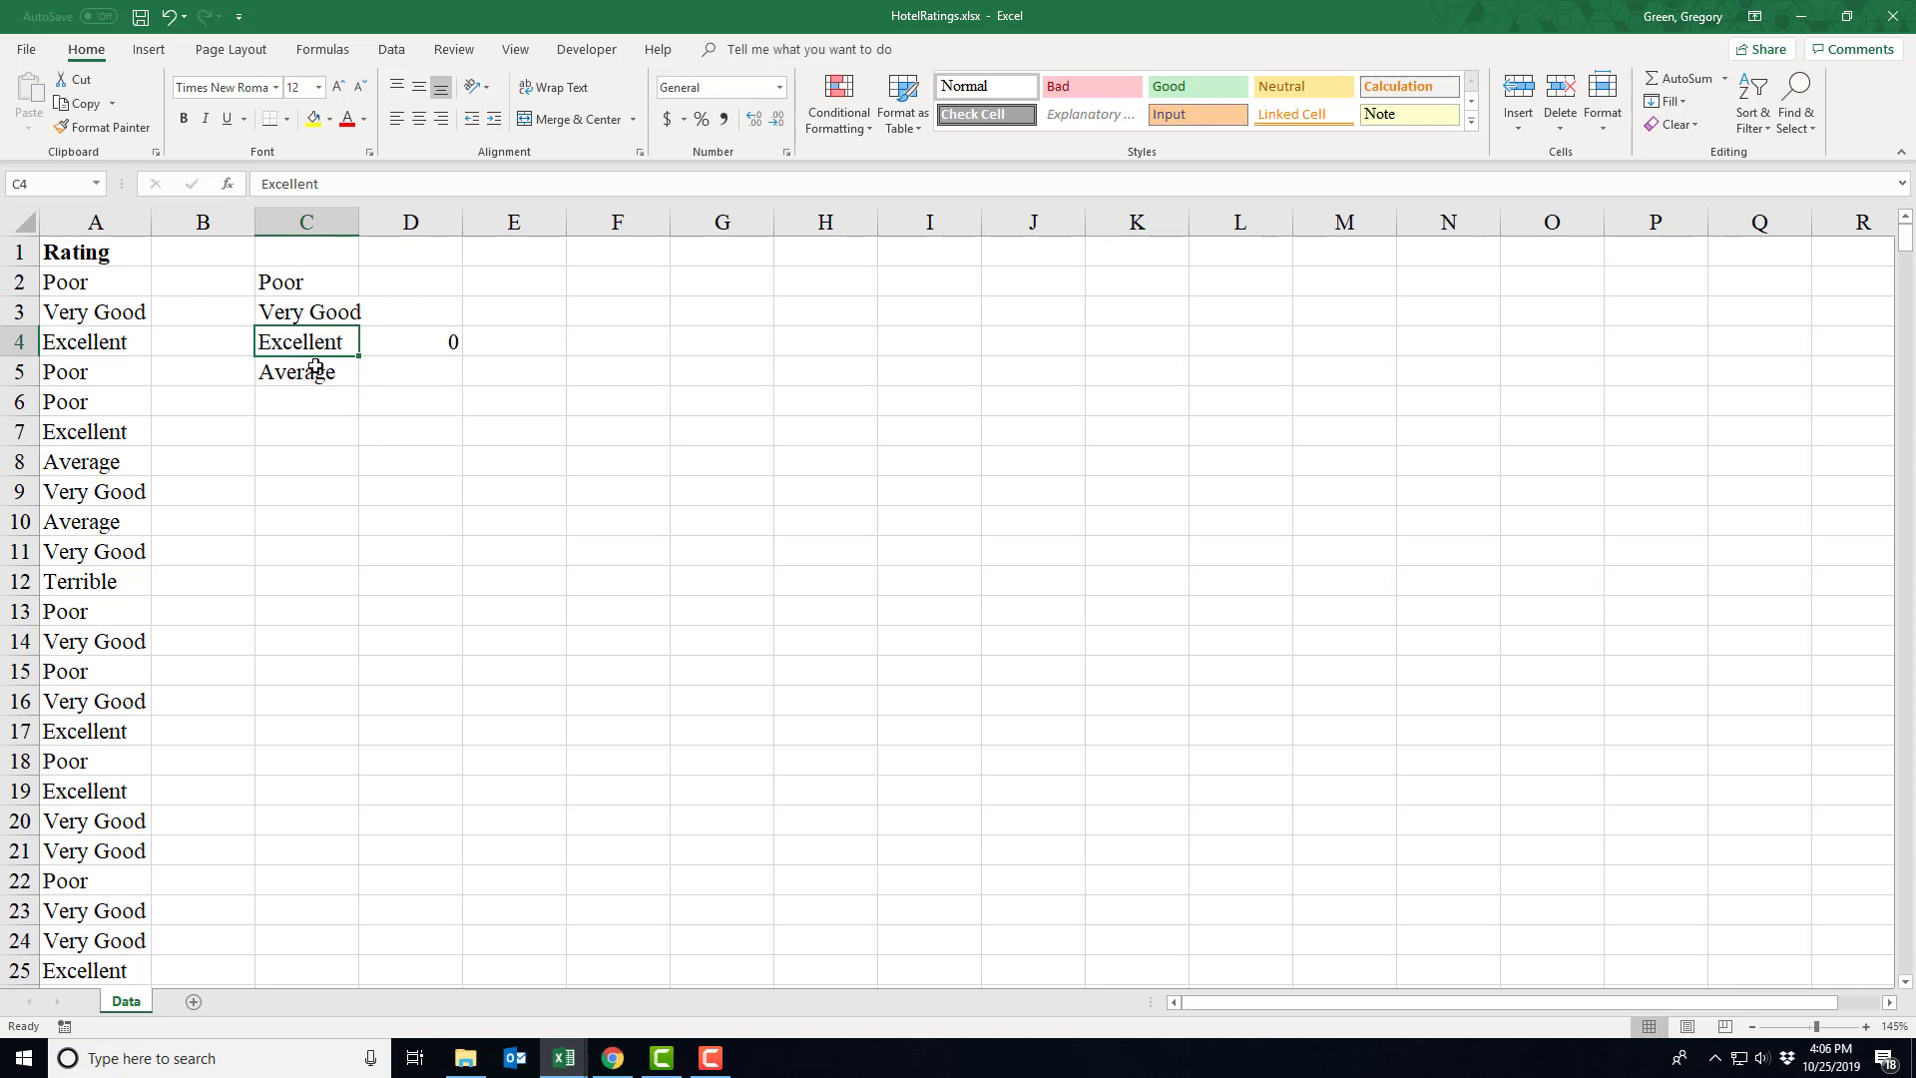
pyautogui.click(106, 345)
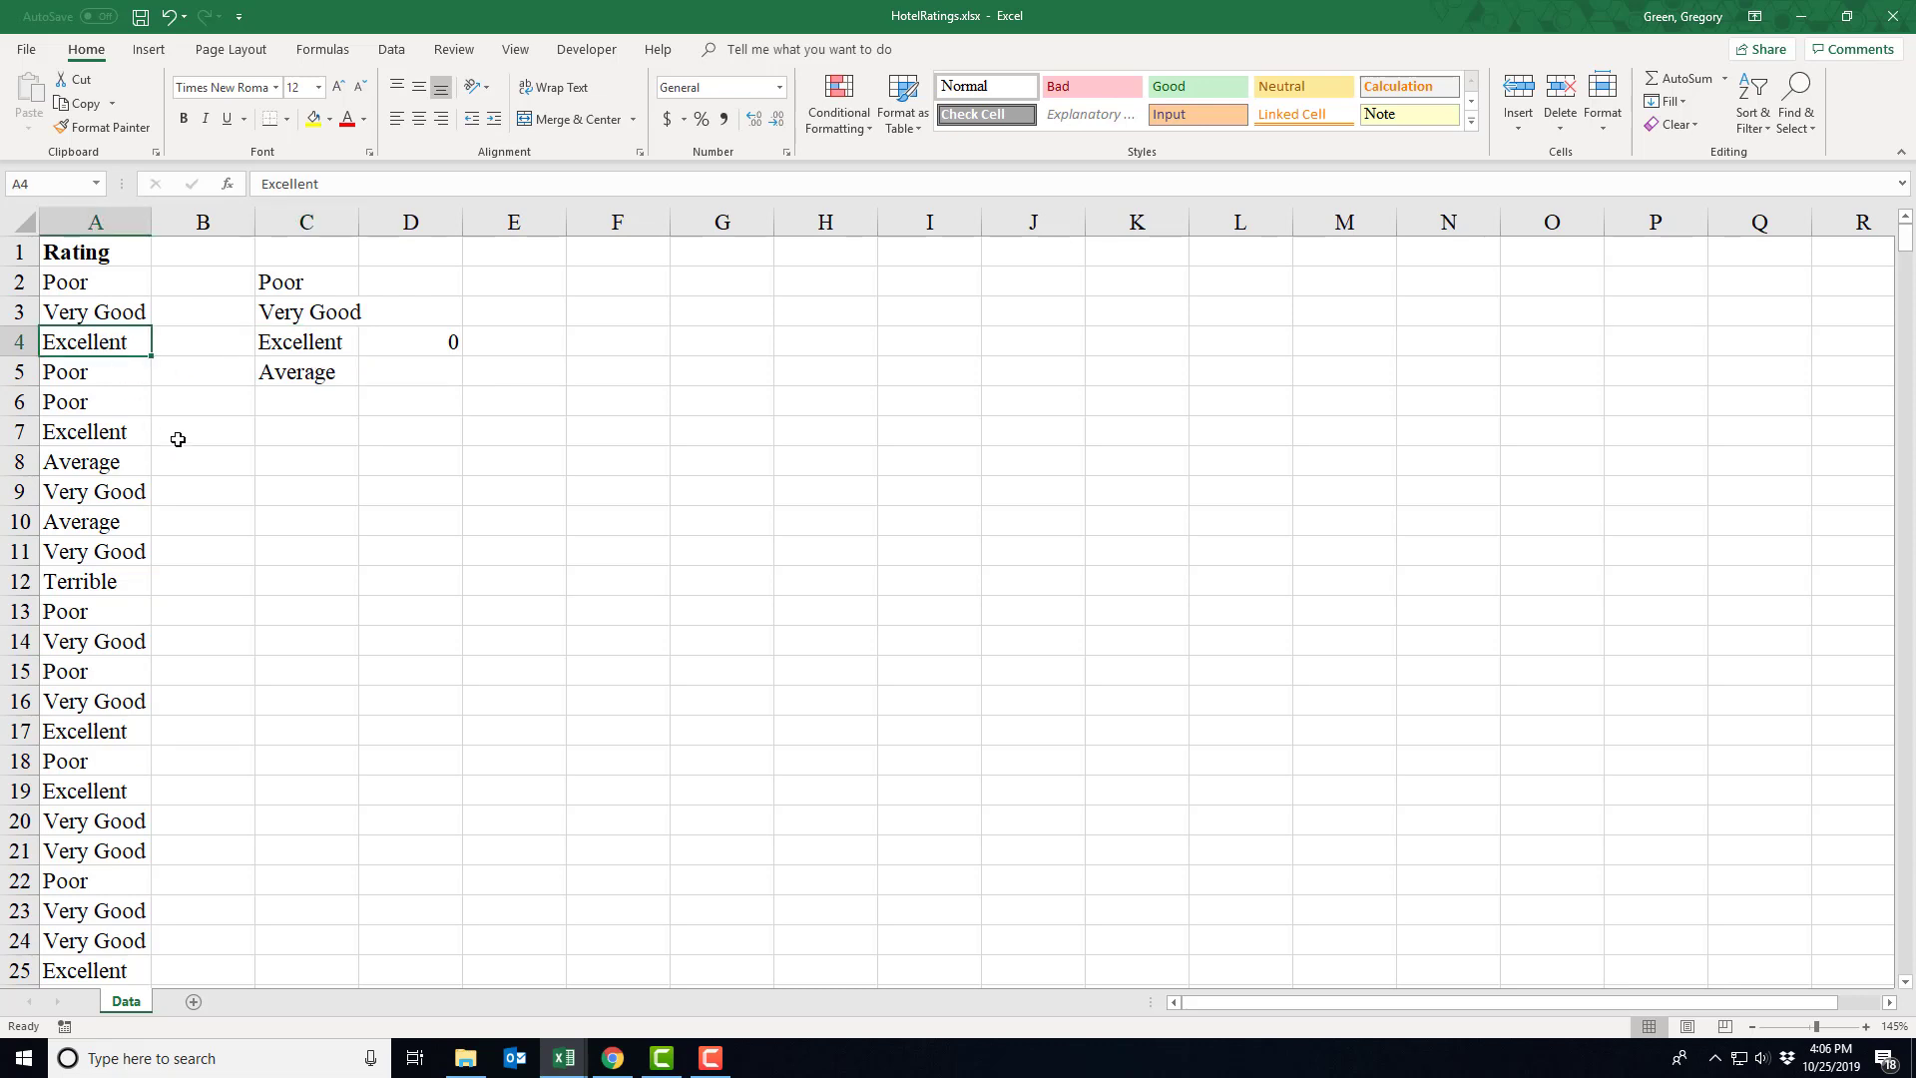
pyautogui.click(392, 346)
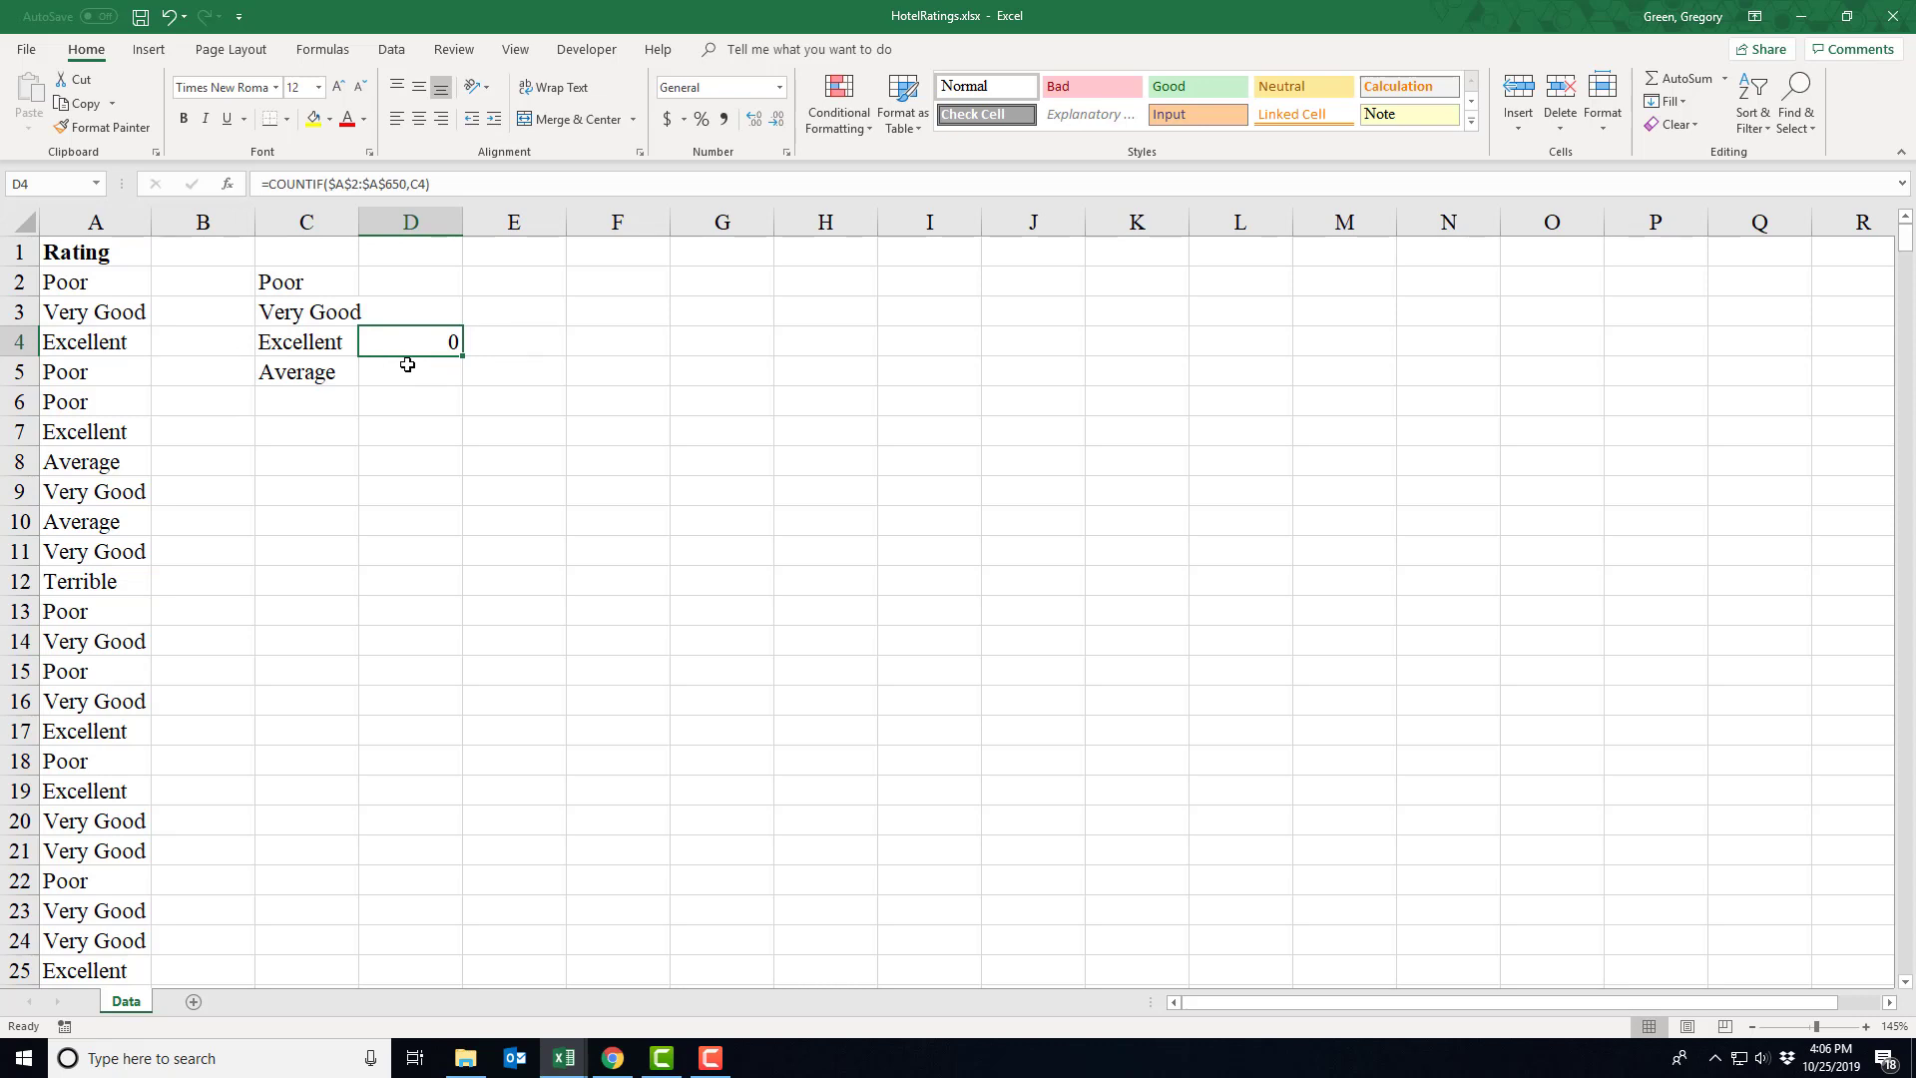
pyautogui.click(93, 346)
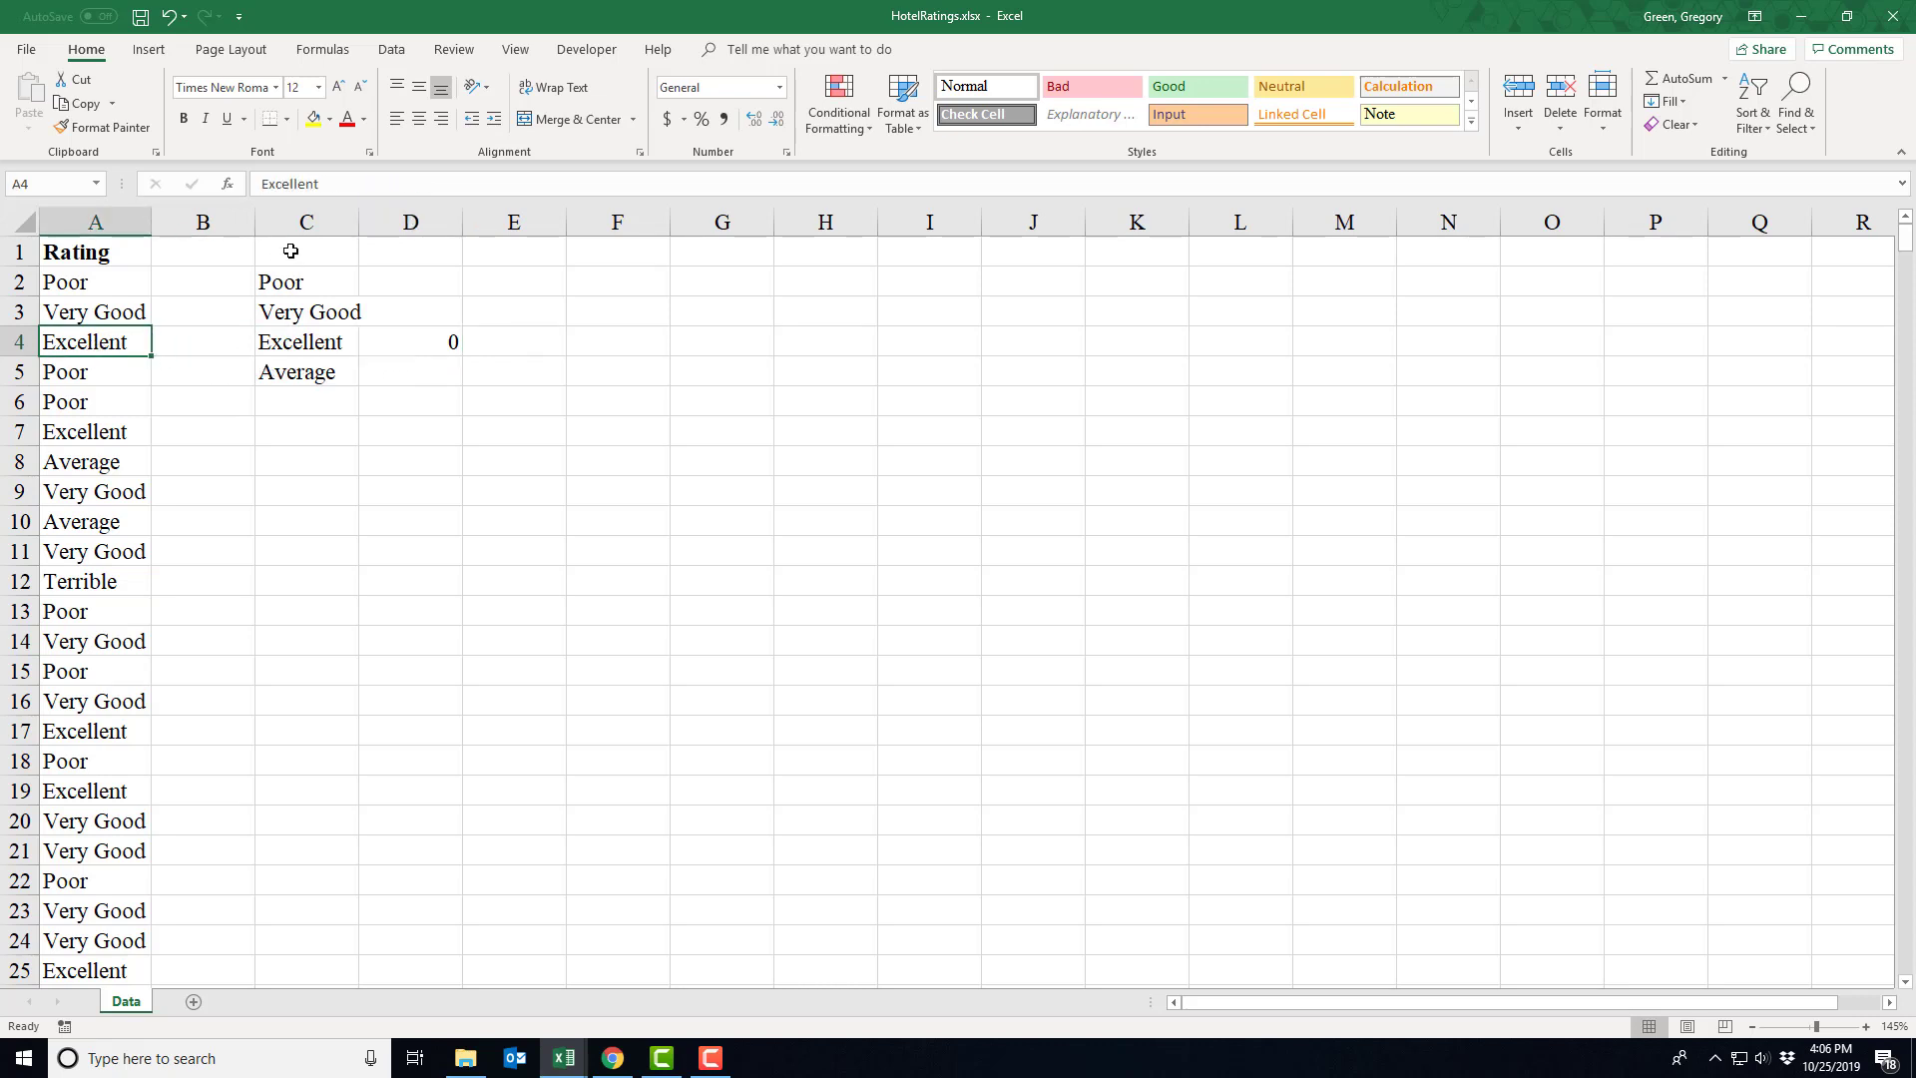
pyautogui.press('F2')
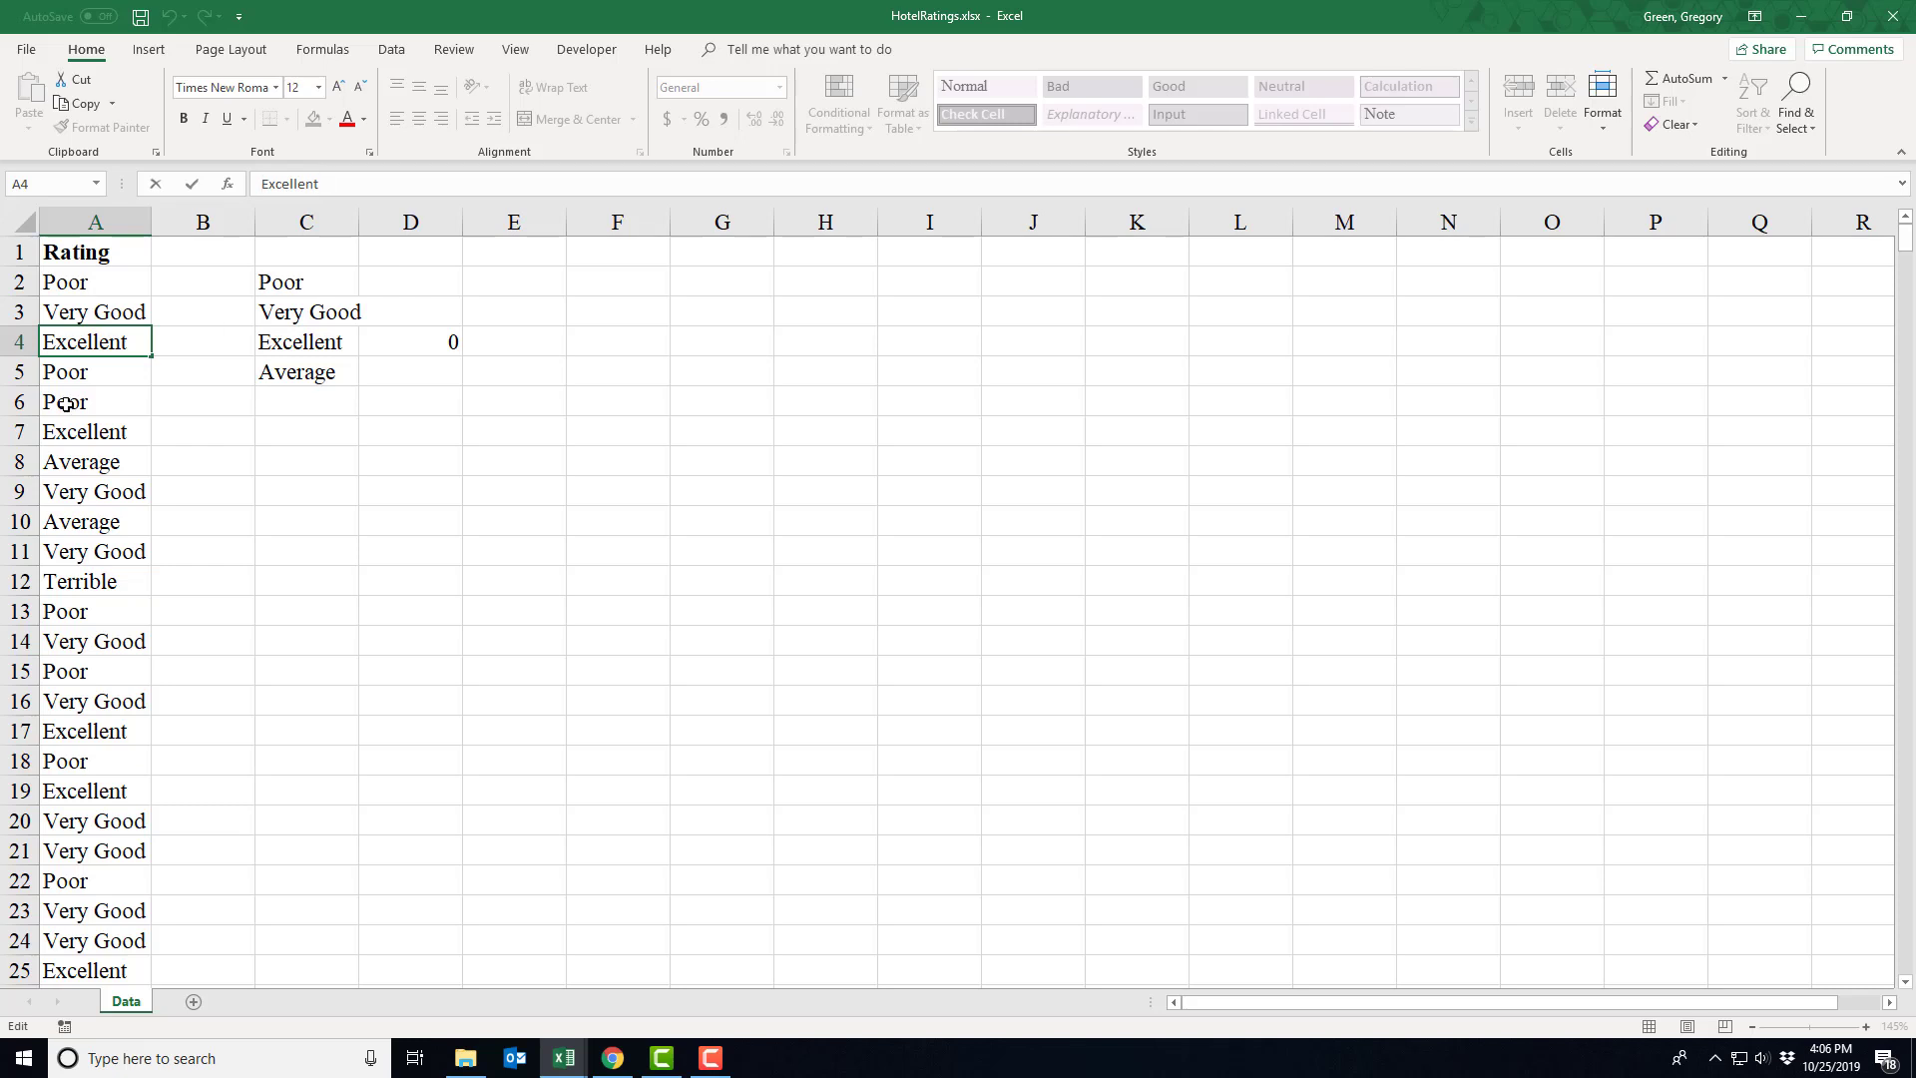
pyautogui.click(117, 311)
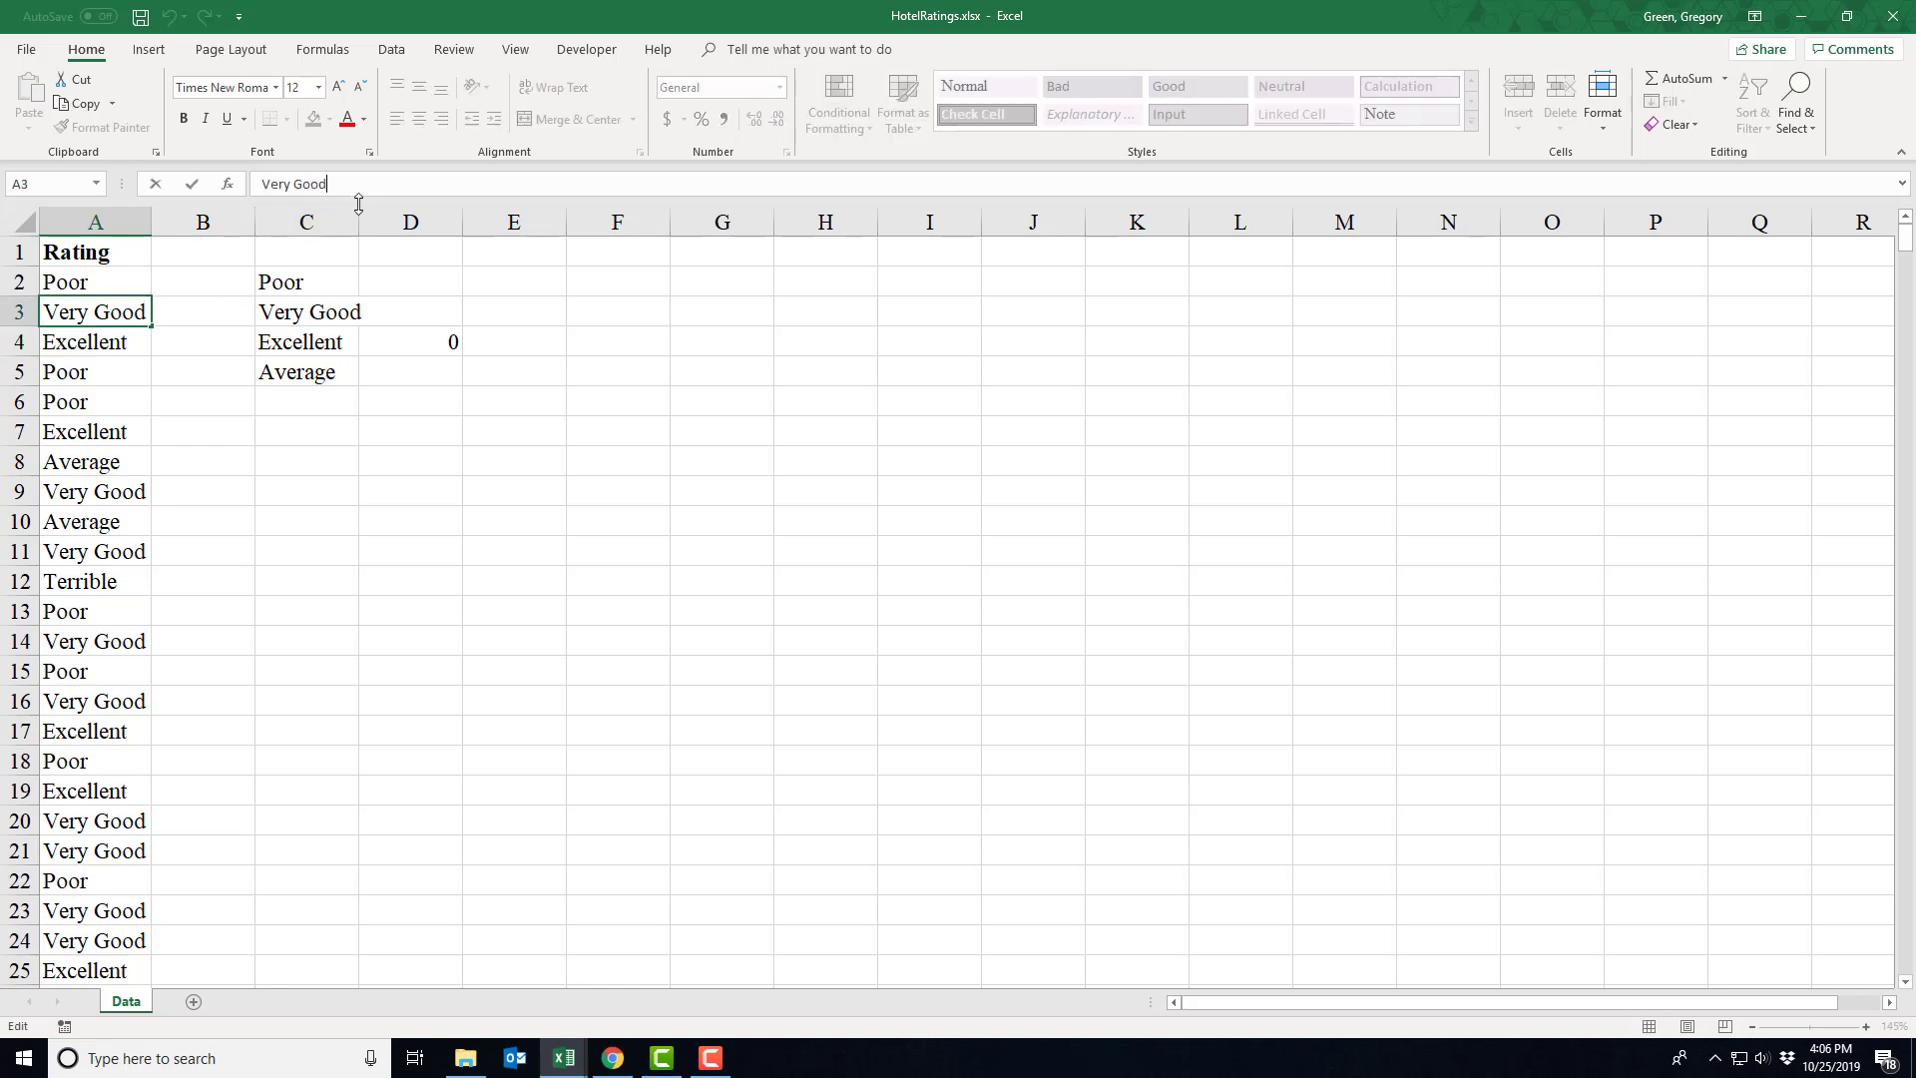
pyautogui.click(120, 399)
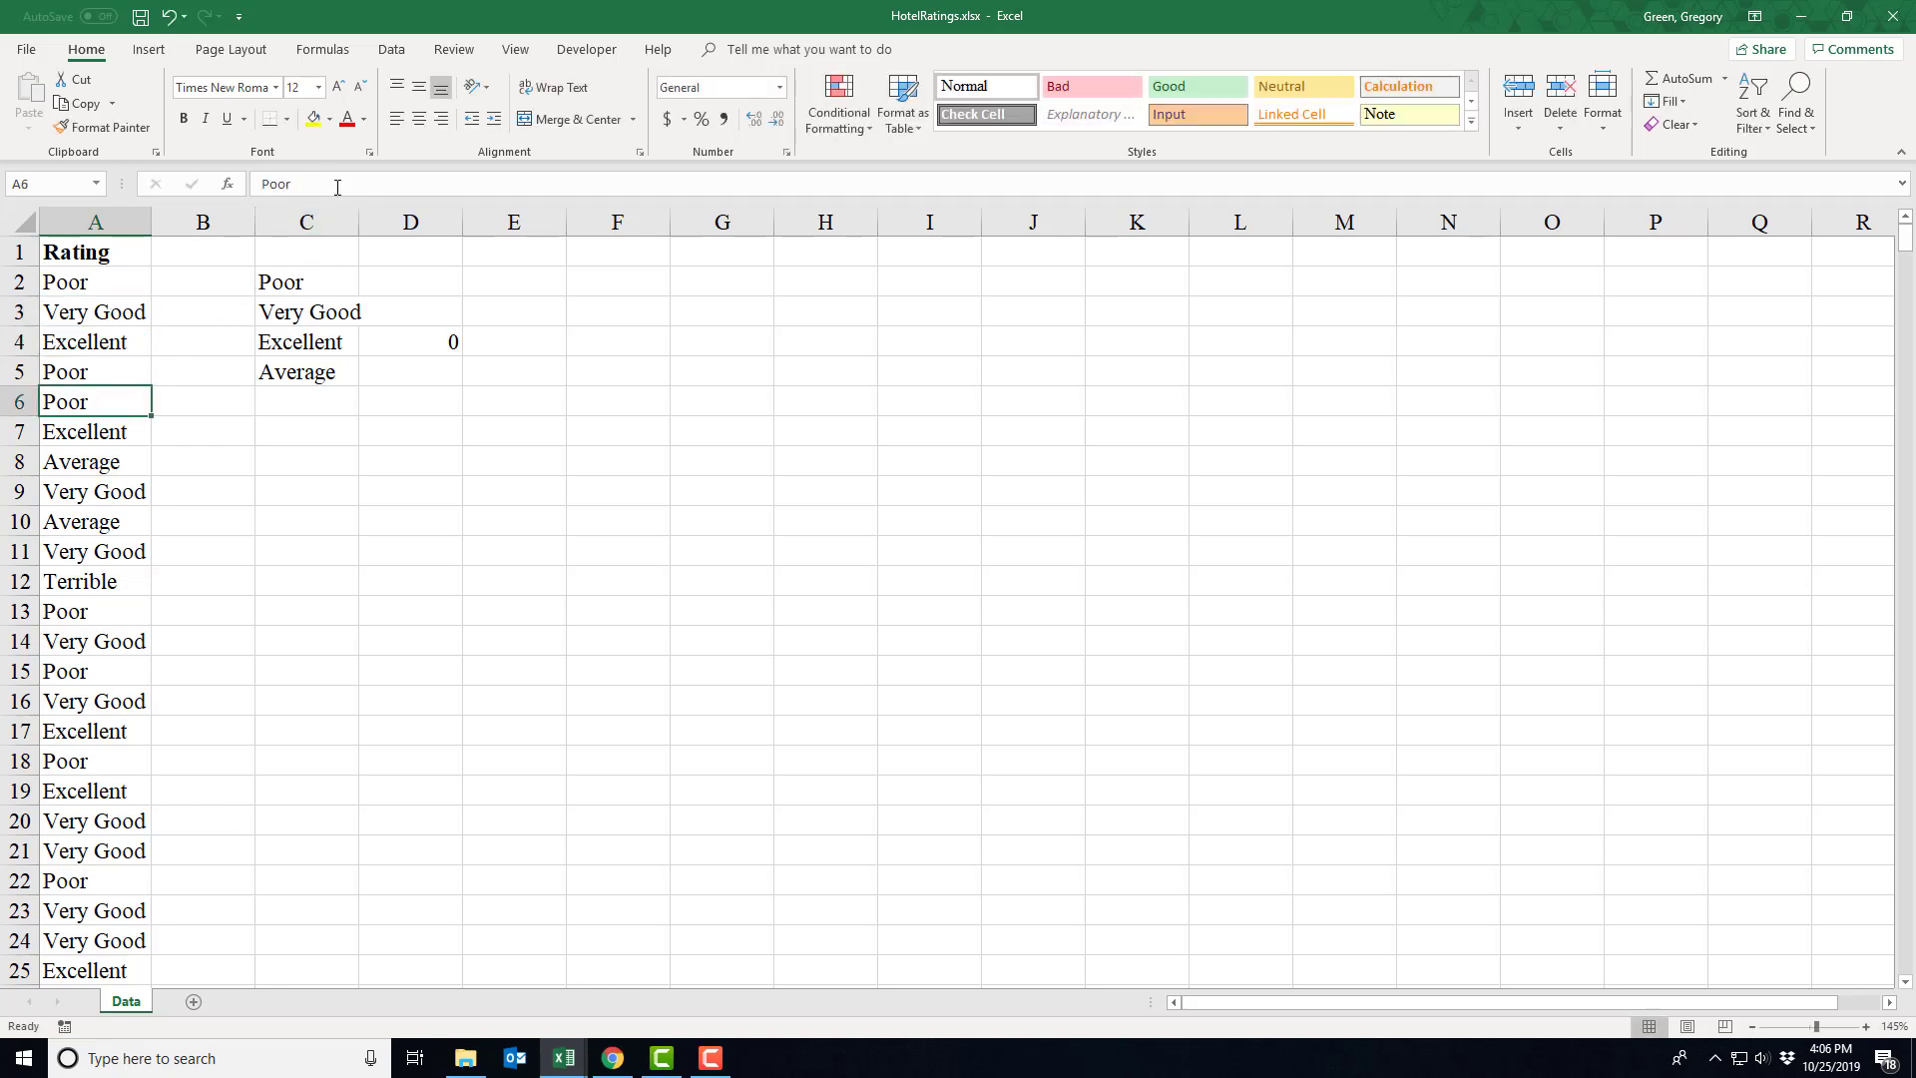
pyautogui.press('F2')
pyautogui.click(118, 344)
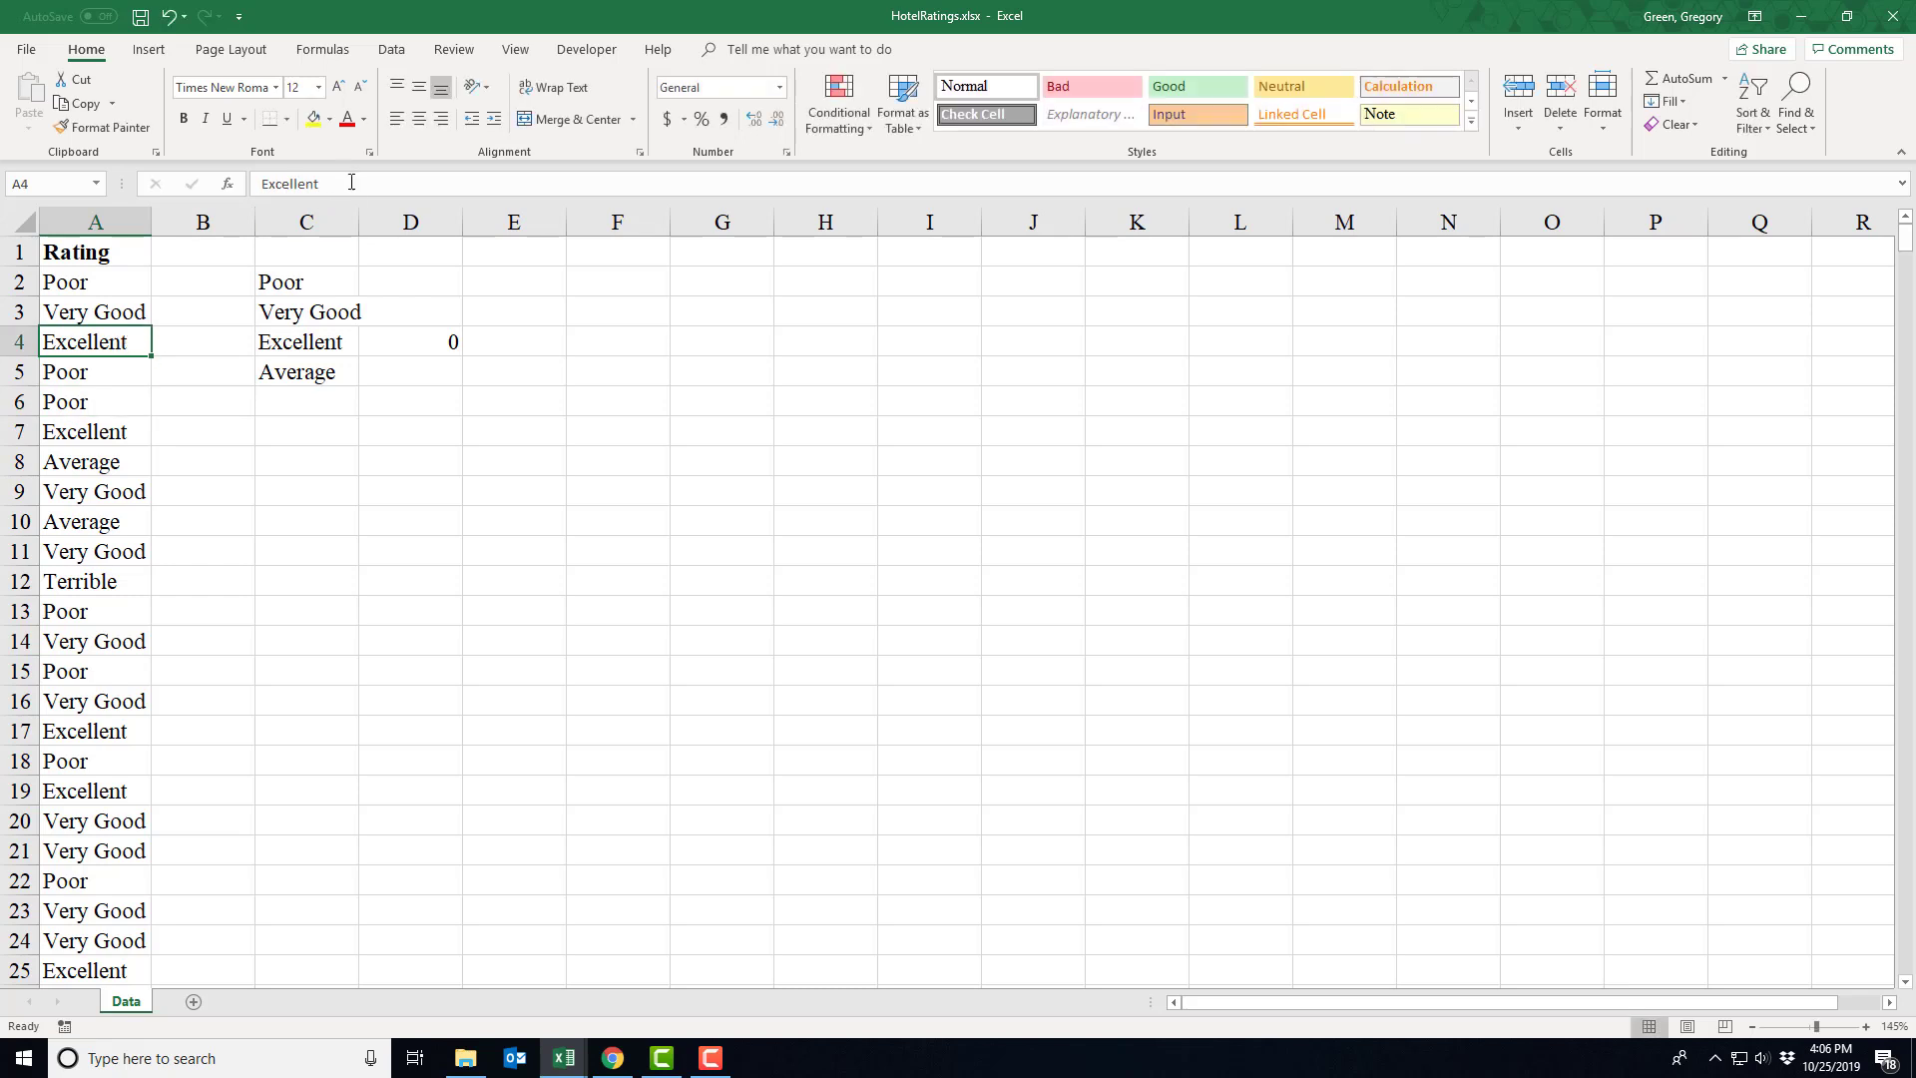
pyautogui.click(354, 182)
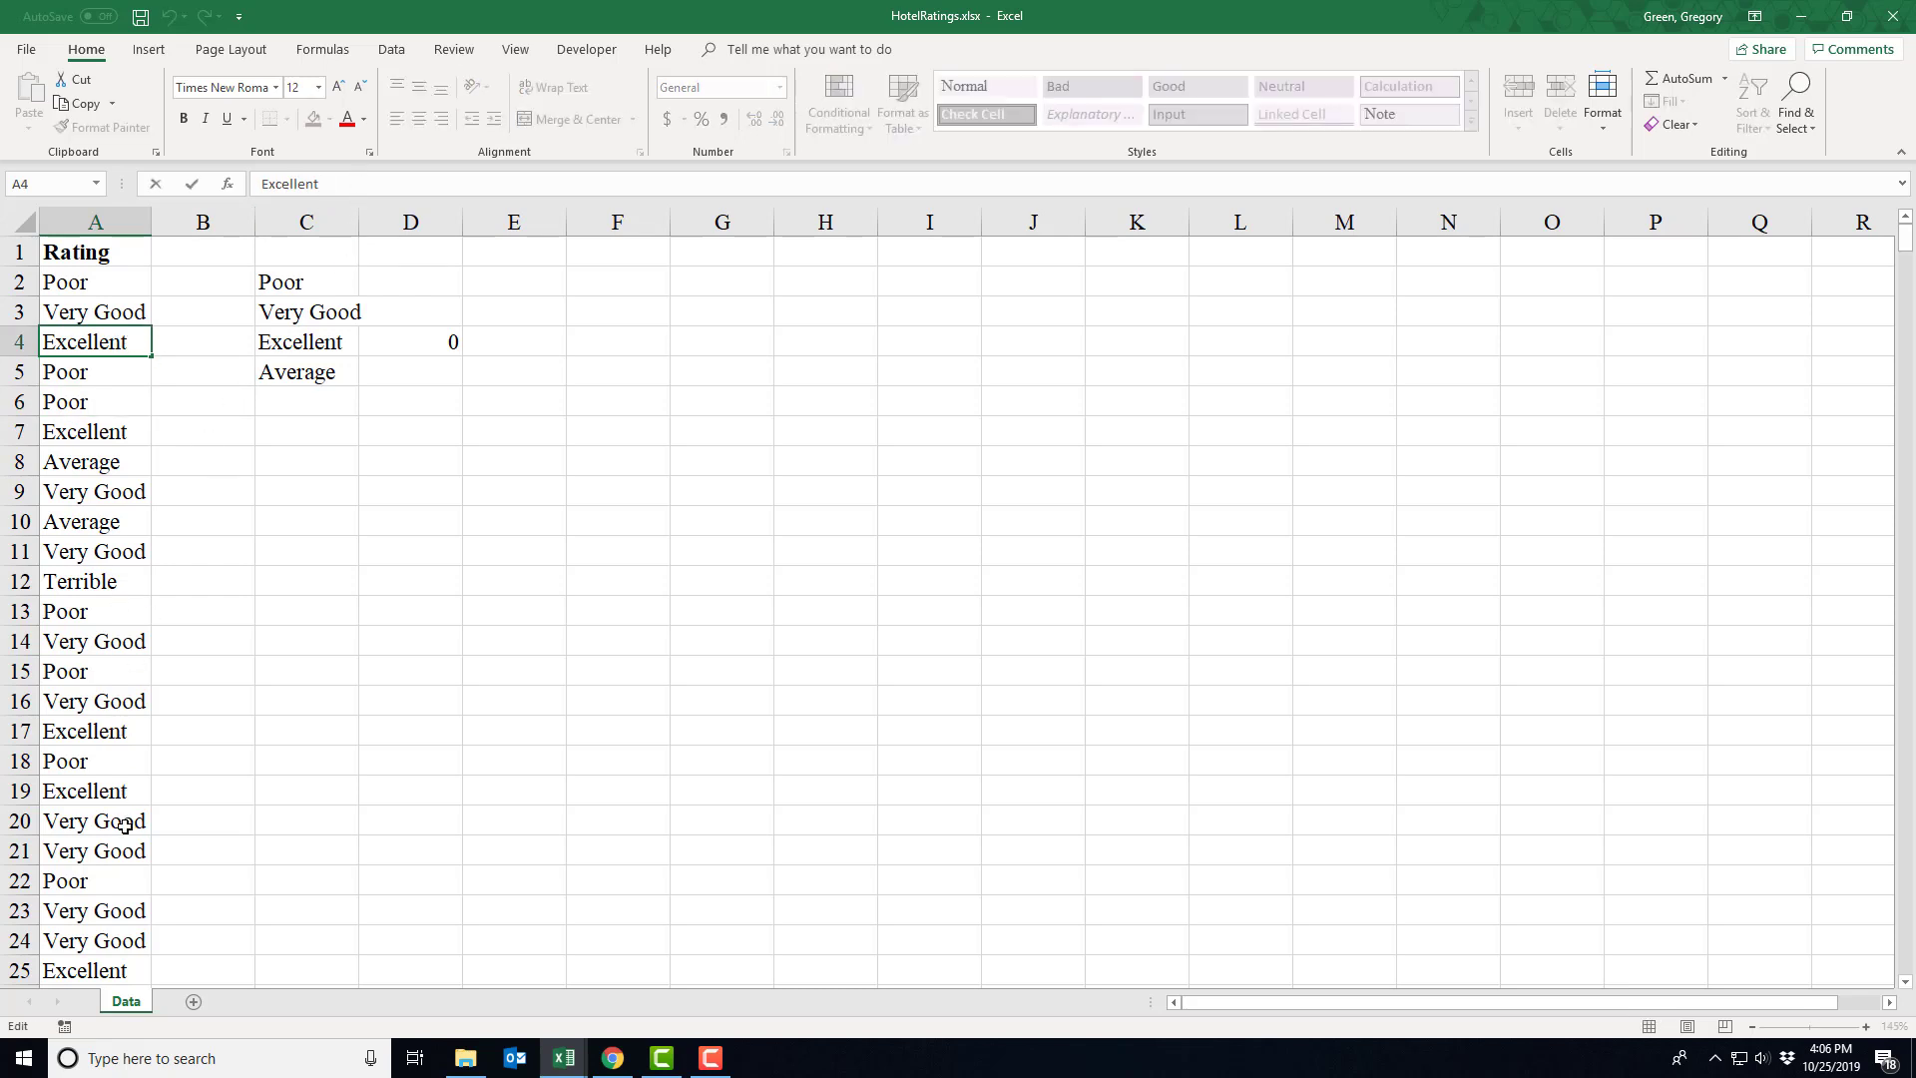
pyautogui.click(136, 735)
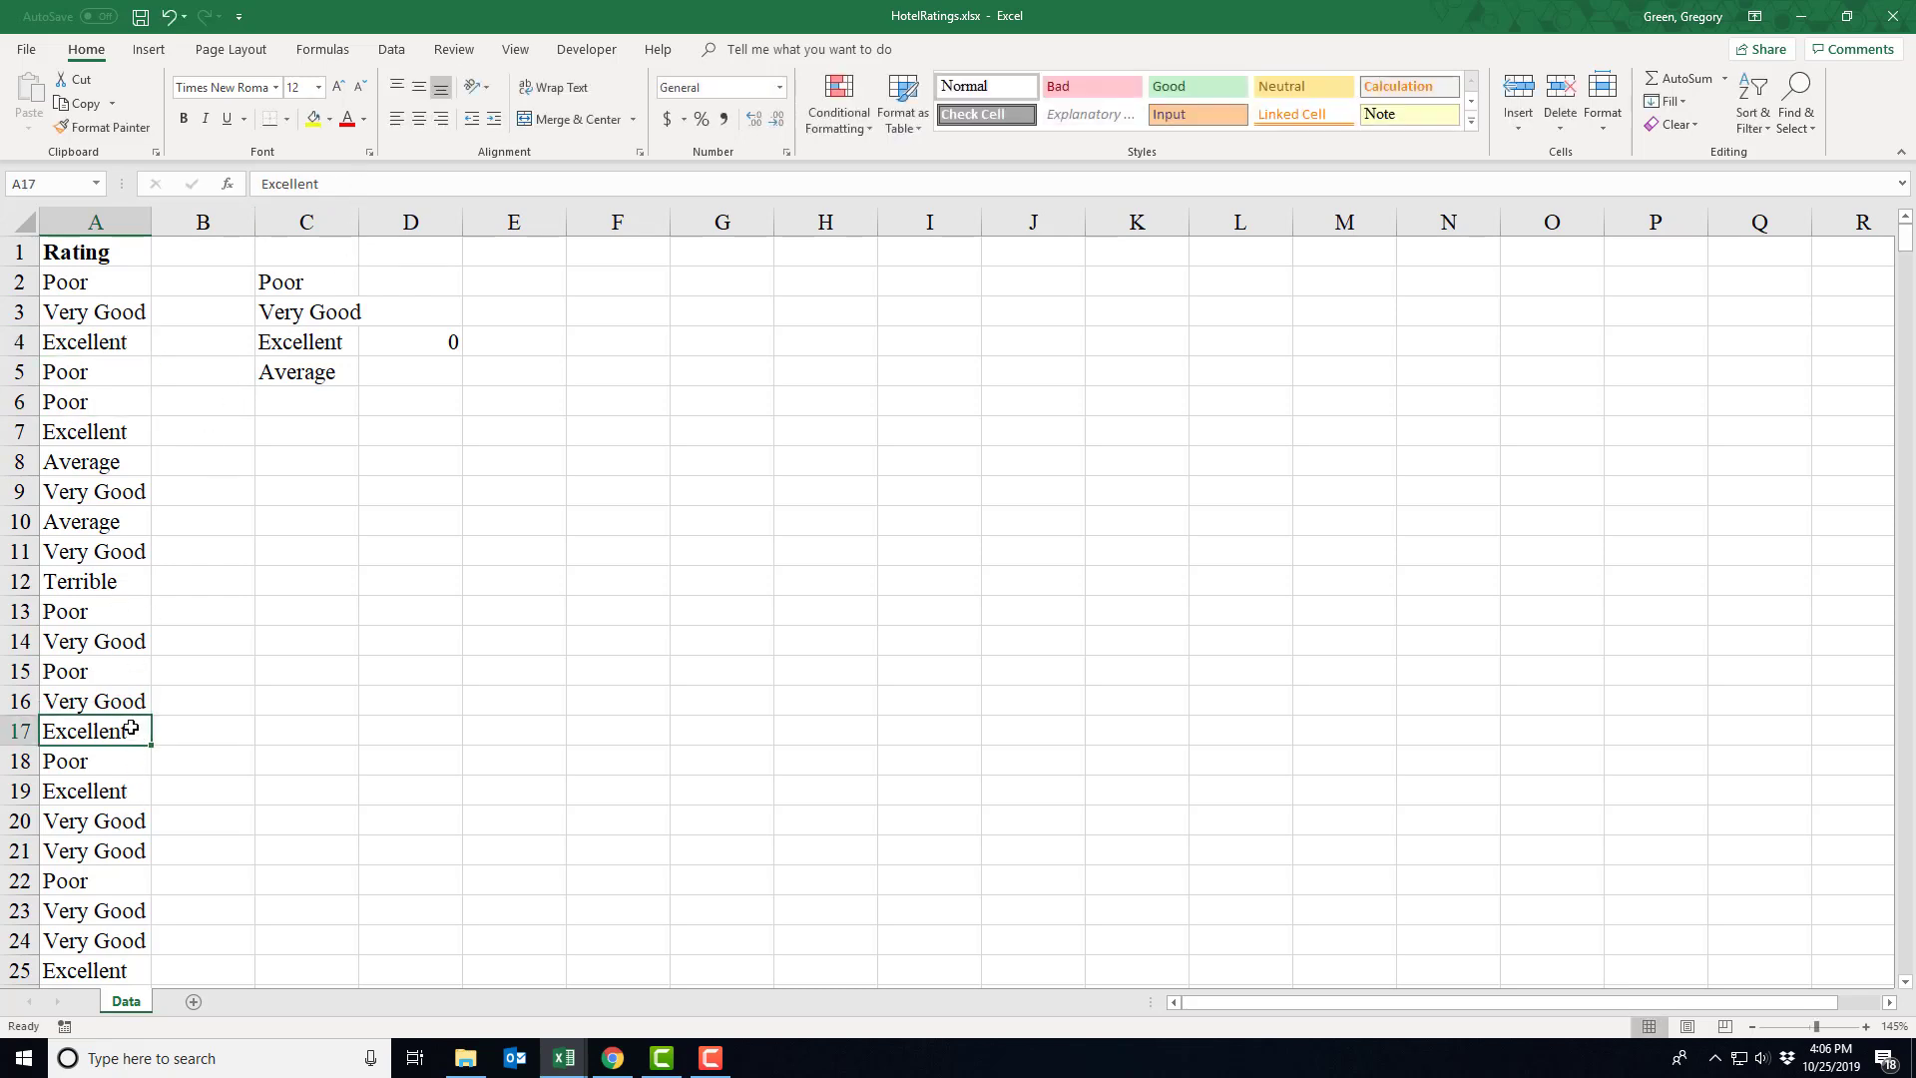
pyautogui.click(350, 180)
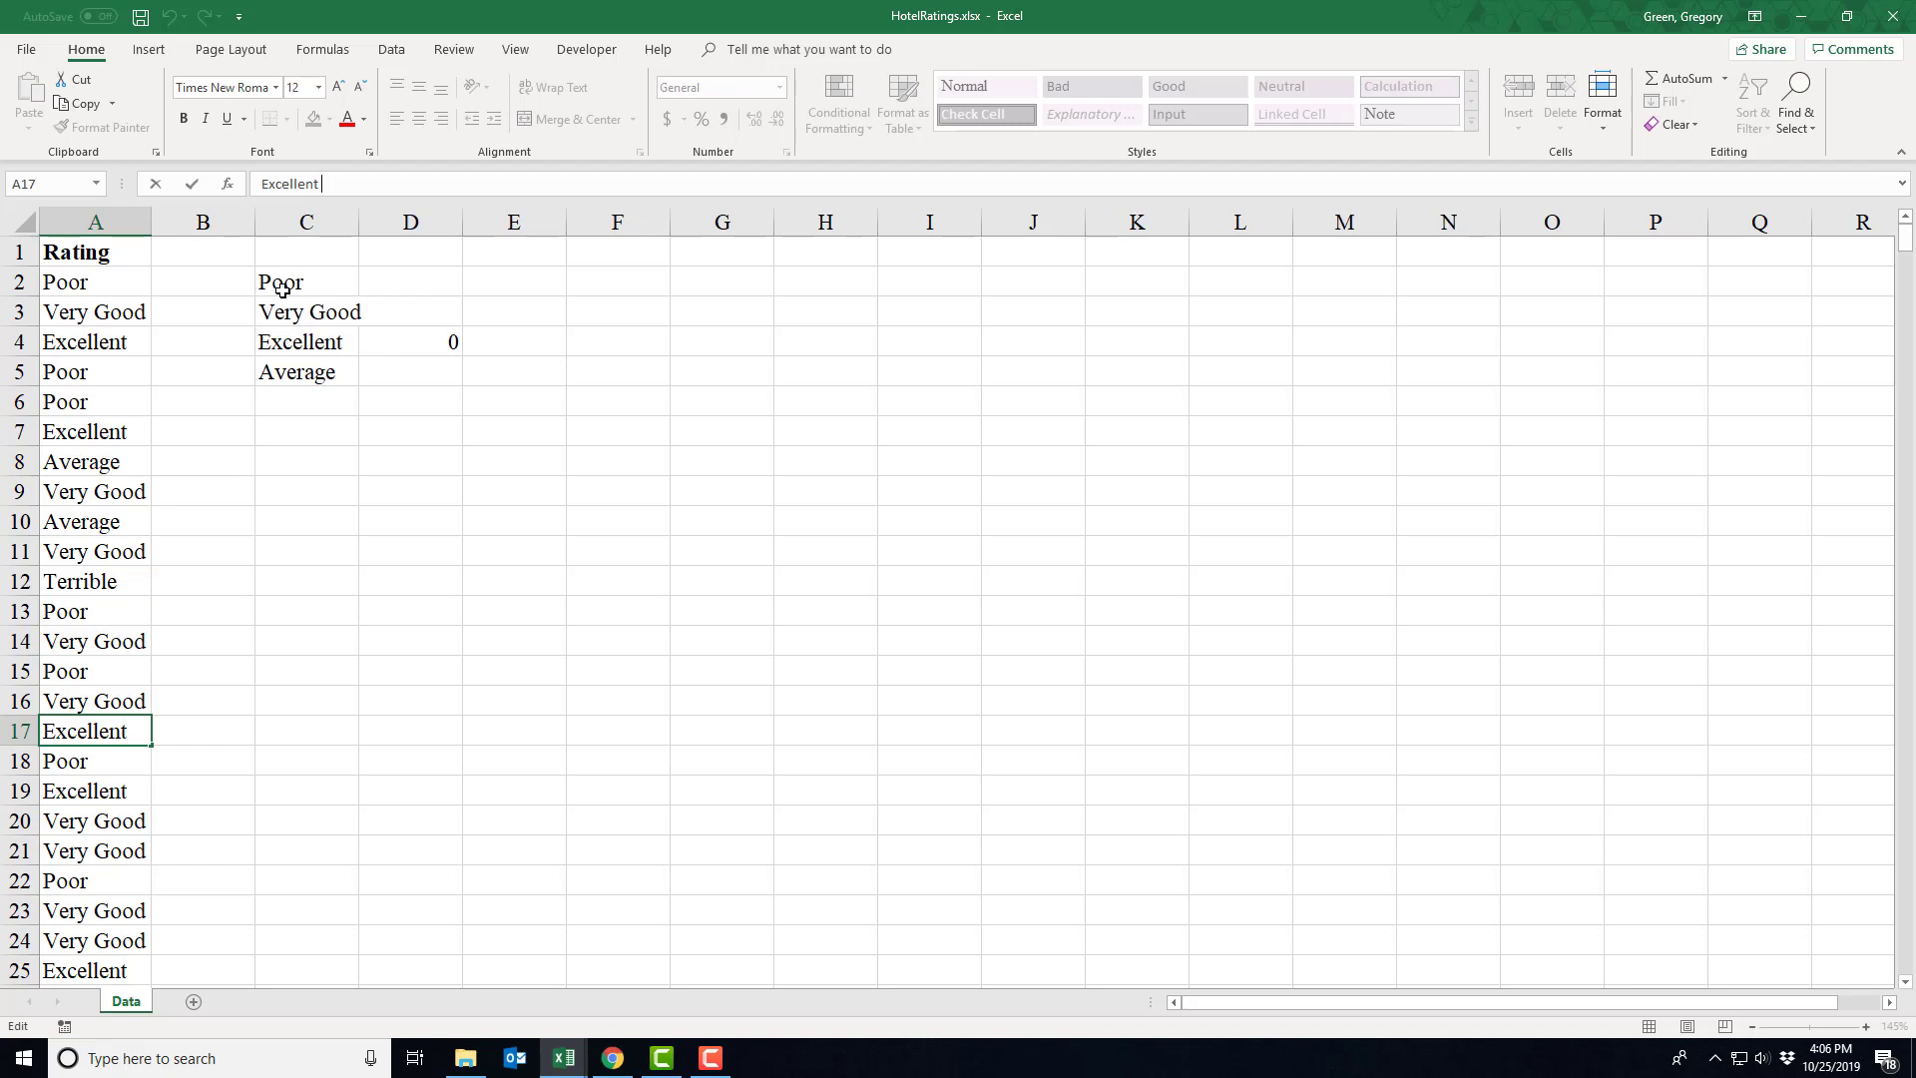
# Clear the typed labels and the COUNTIF formula from C2:D5.
pyautogui.moveTo(282, 289); pyautogui.dragTo(403, 354)
pyautogui.press('Delete')
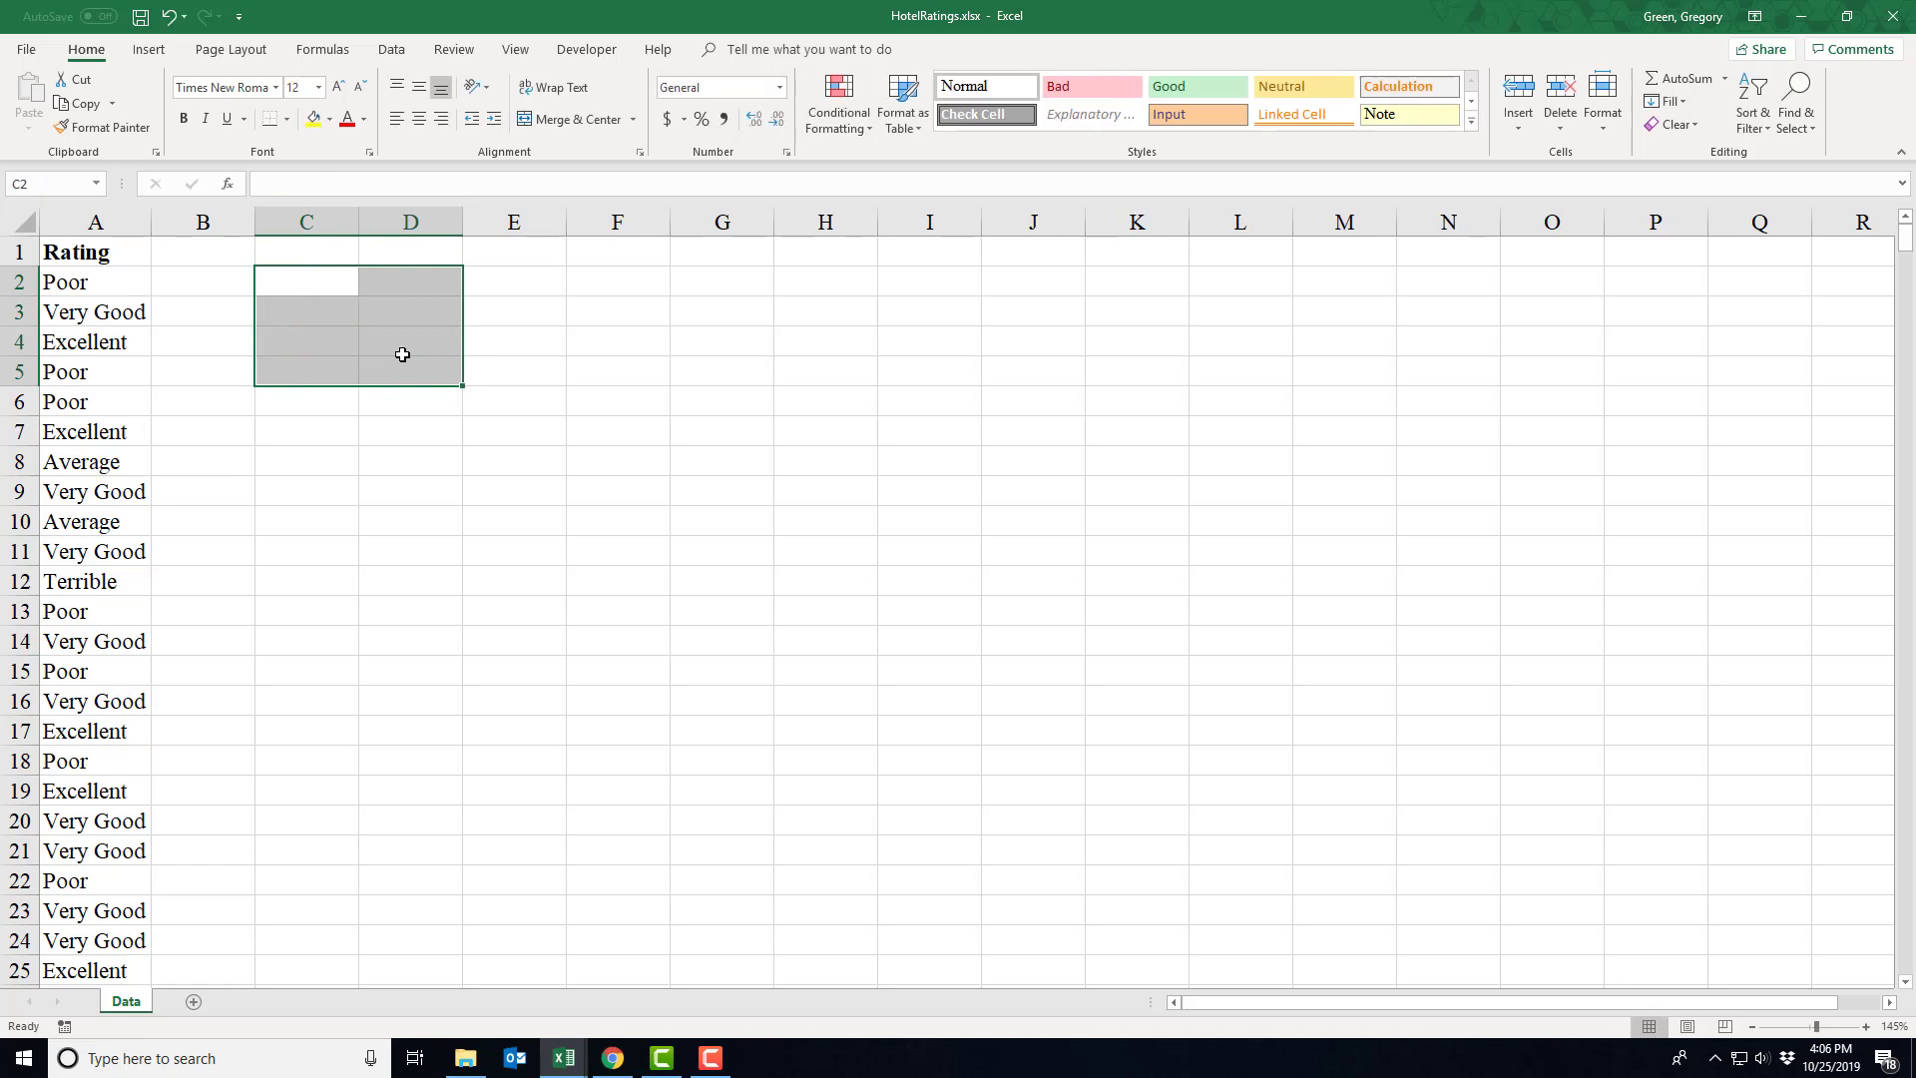
# Copy the entire Rating column A into column C, starting at C1.
pyautogui.click(96, 221)
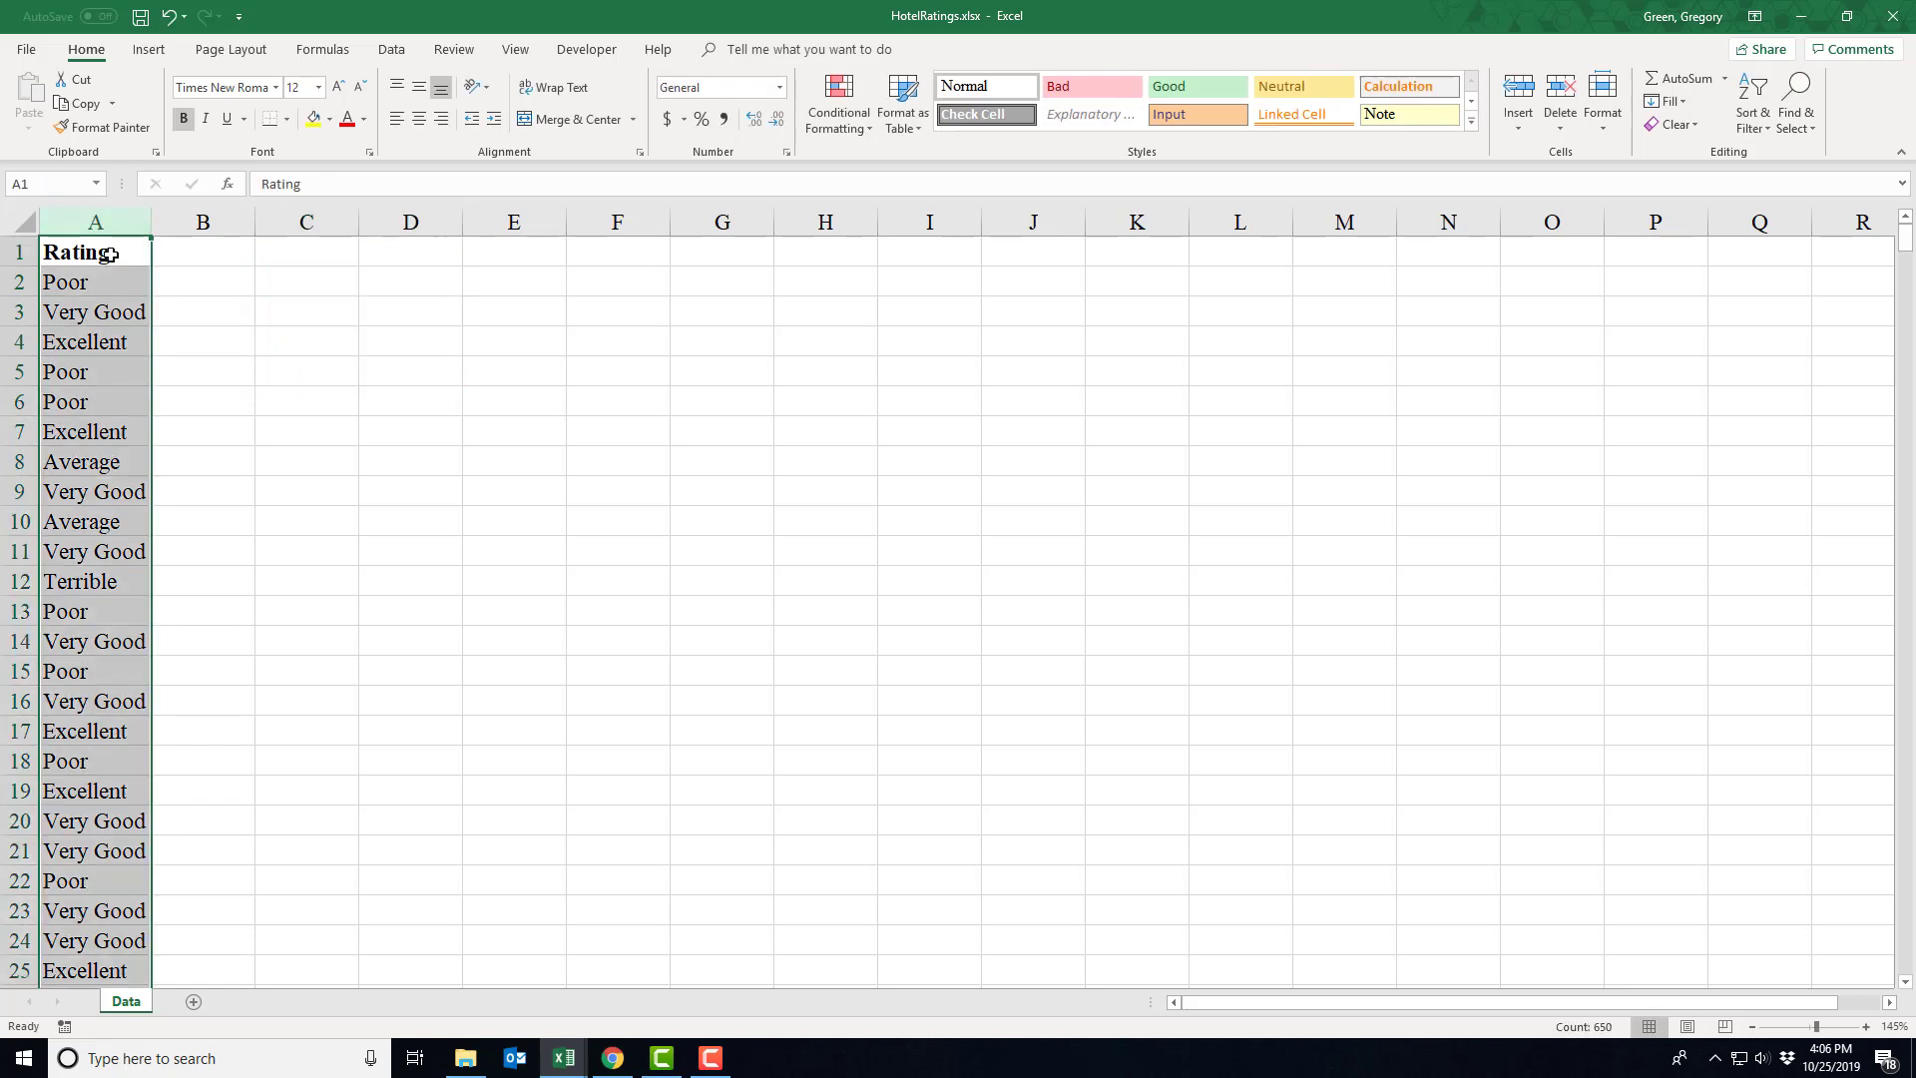
pyautogui.hotkey('ctrl', 'c')
pyautogui.click(279, 255)
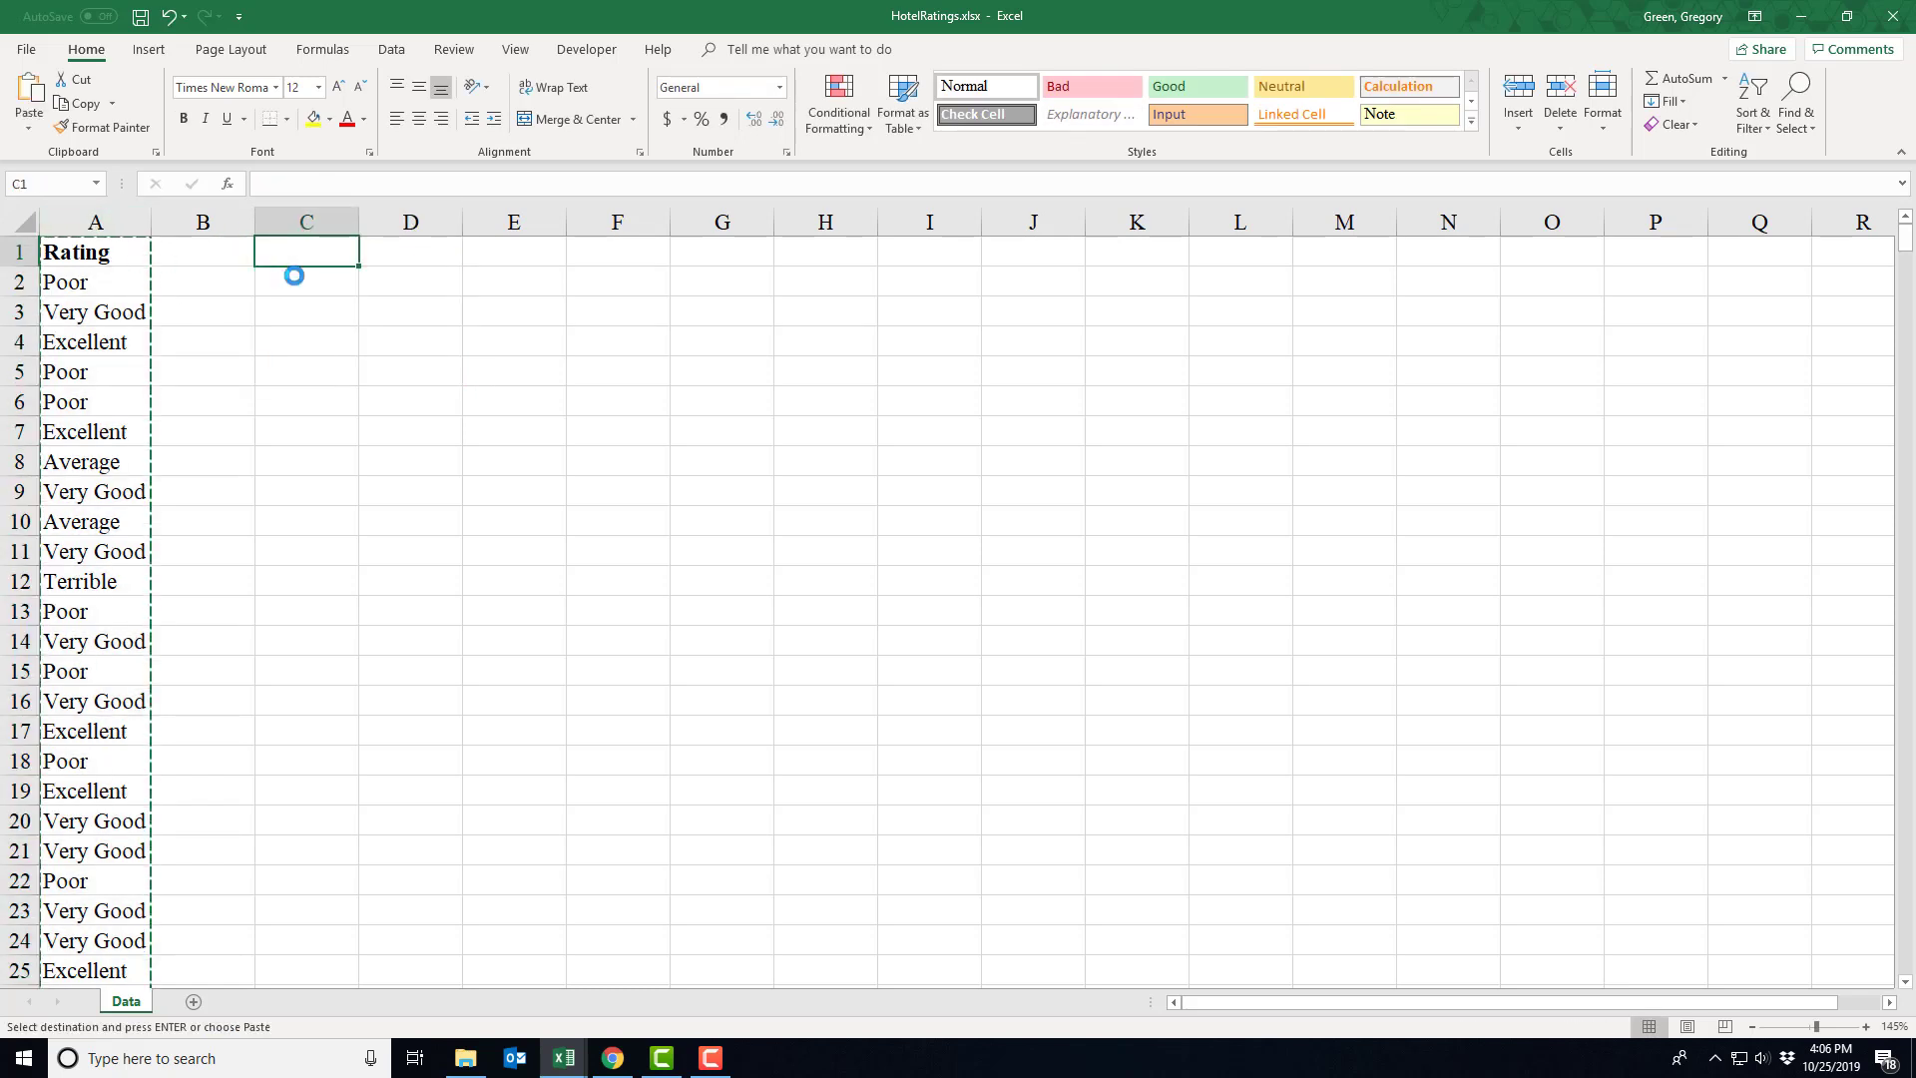
pyautogui.hotkey('ctrl', 'v')
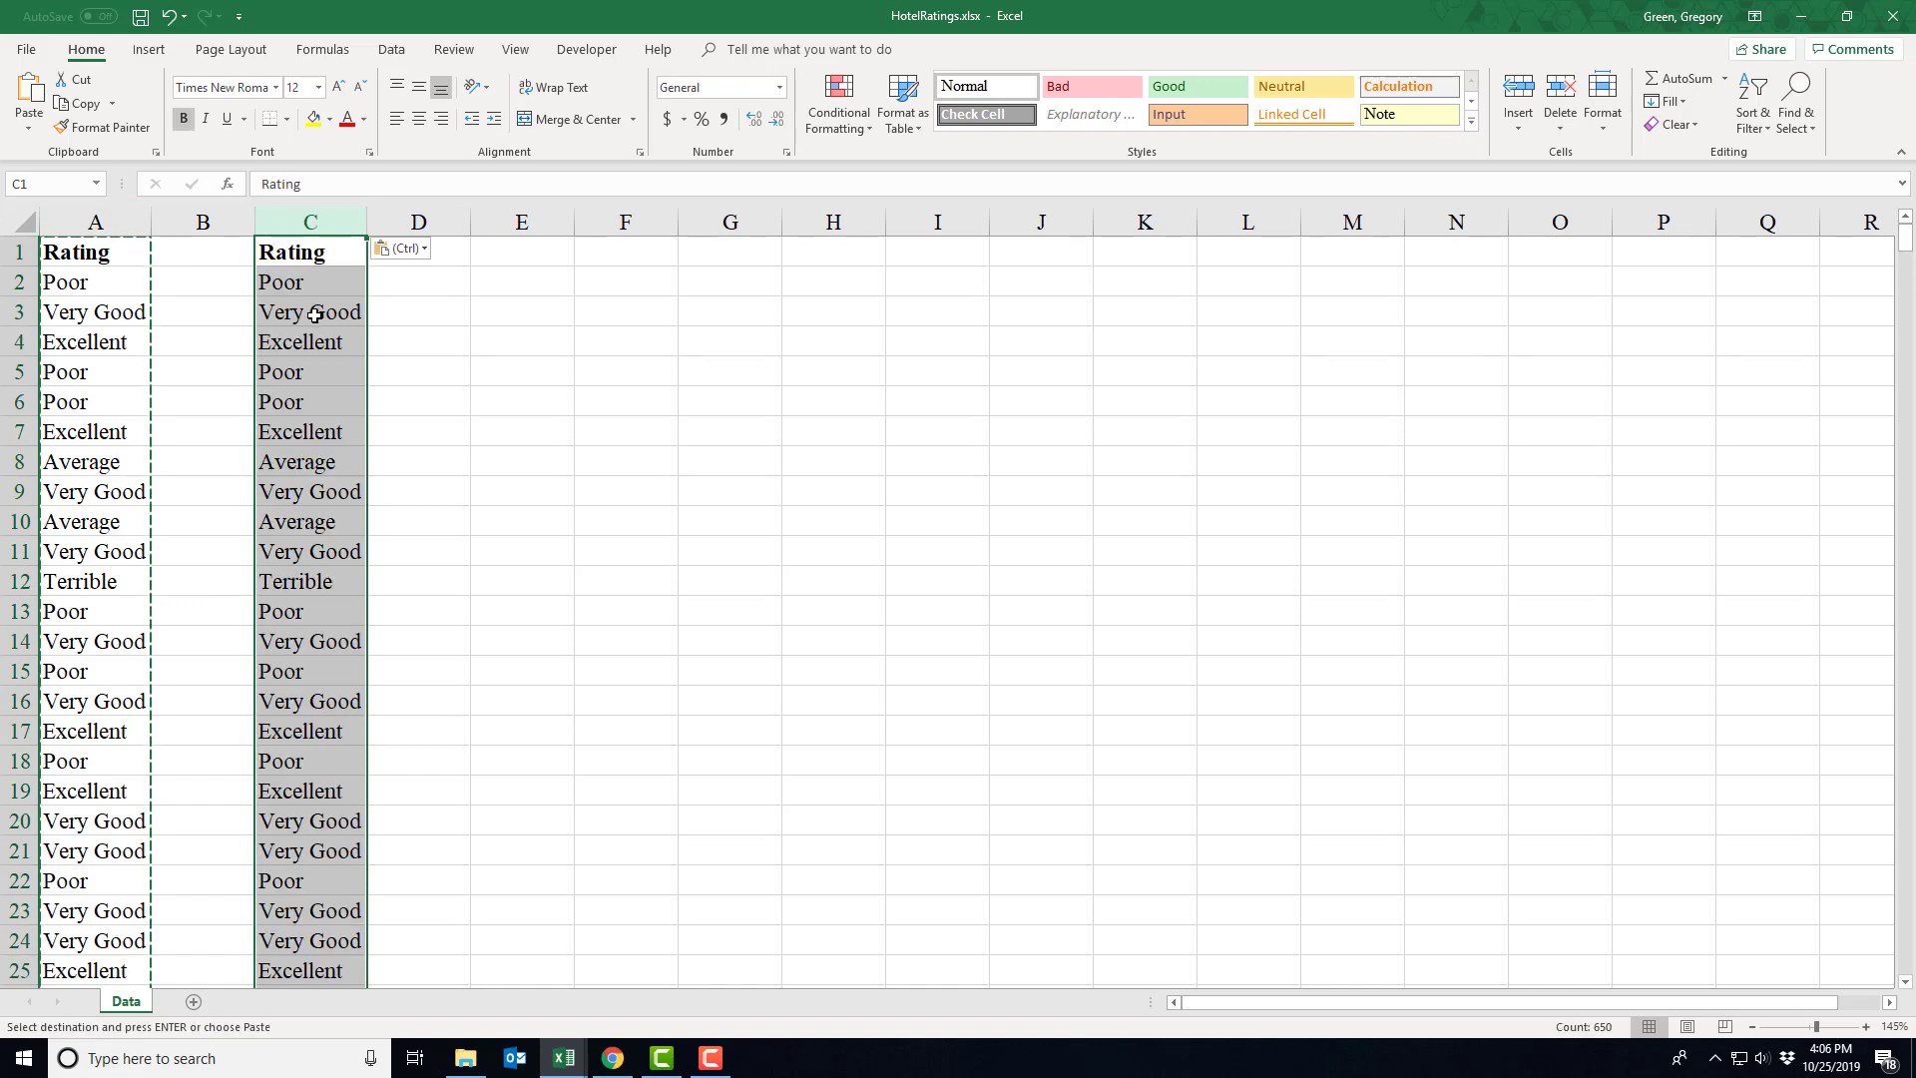
# Remove the duplicate values from the copied Rating column C, treating the first row as a header.
pyautogui.click(336, 253)
pyautogui.hotkey('ctrl', 'shift', 'Down')
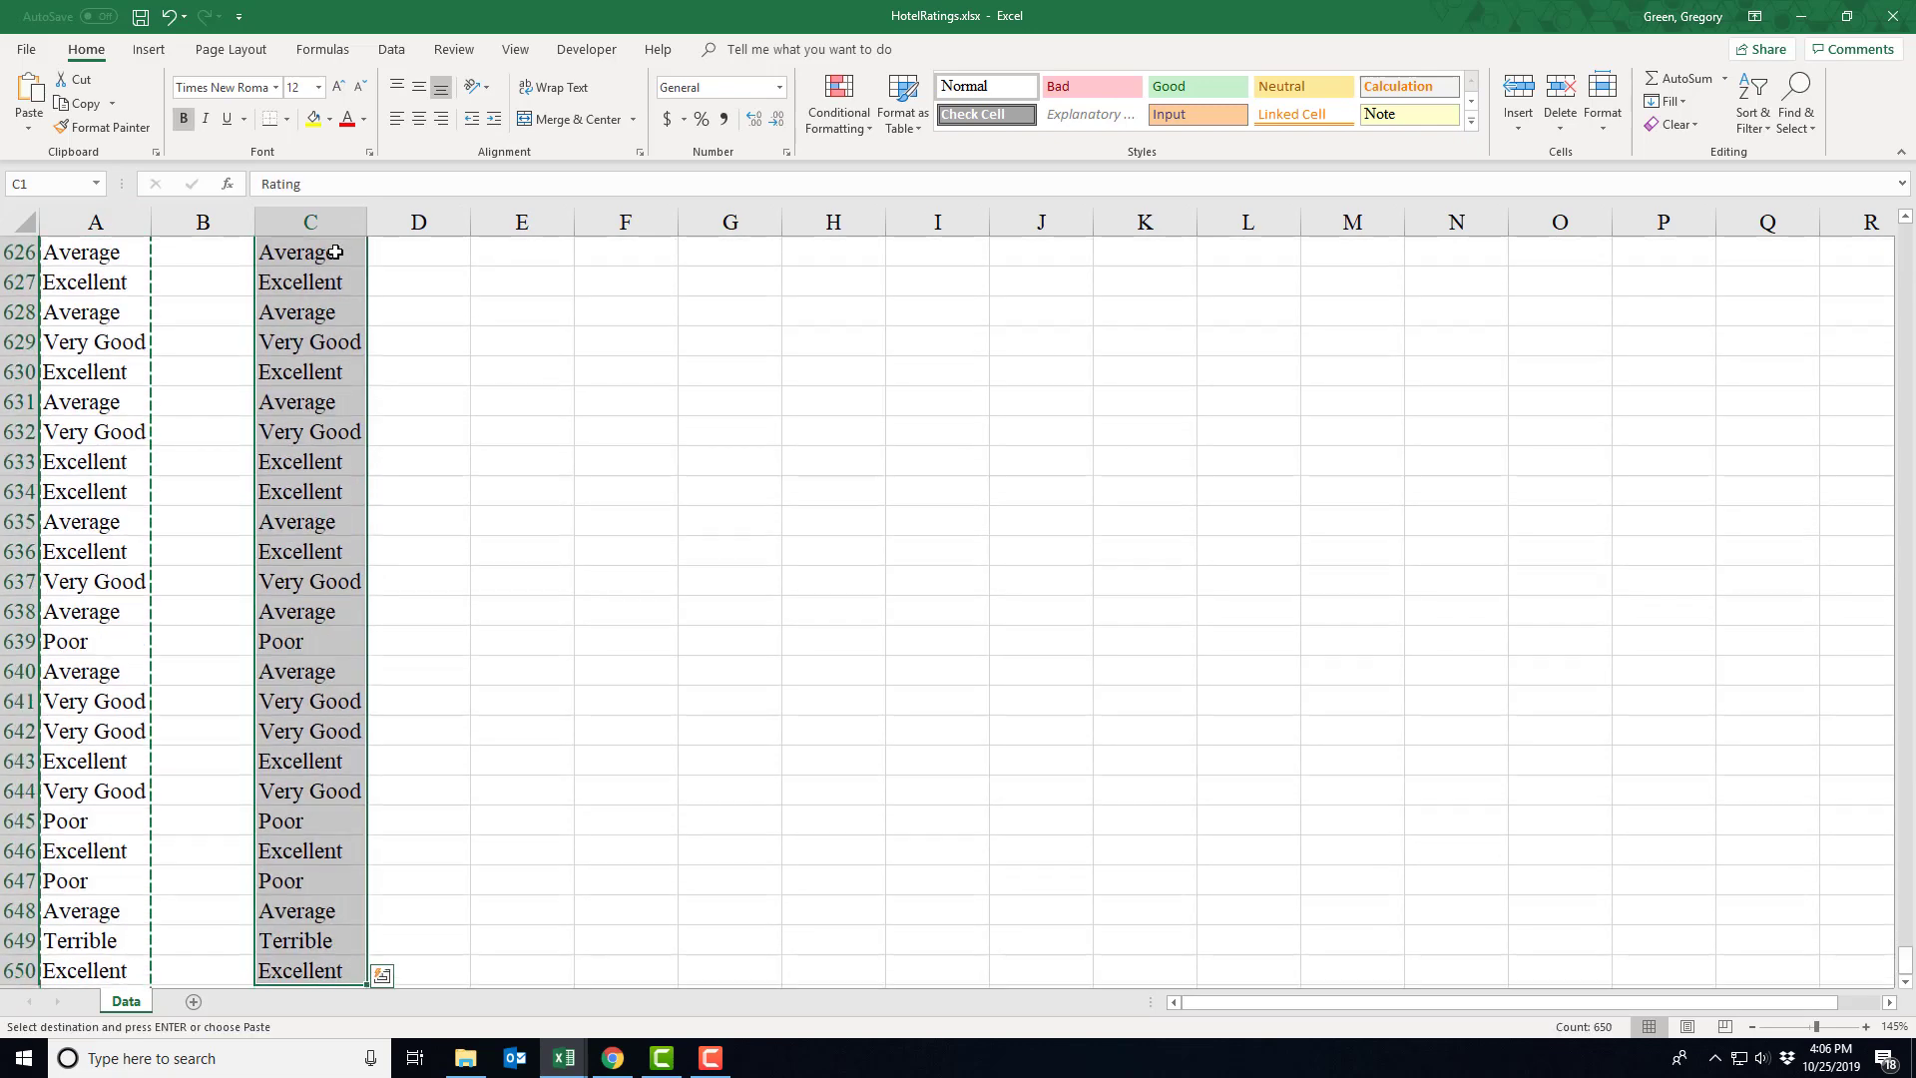
pyautogui.scroll(6, 466, 372)
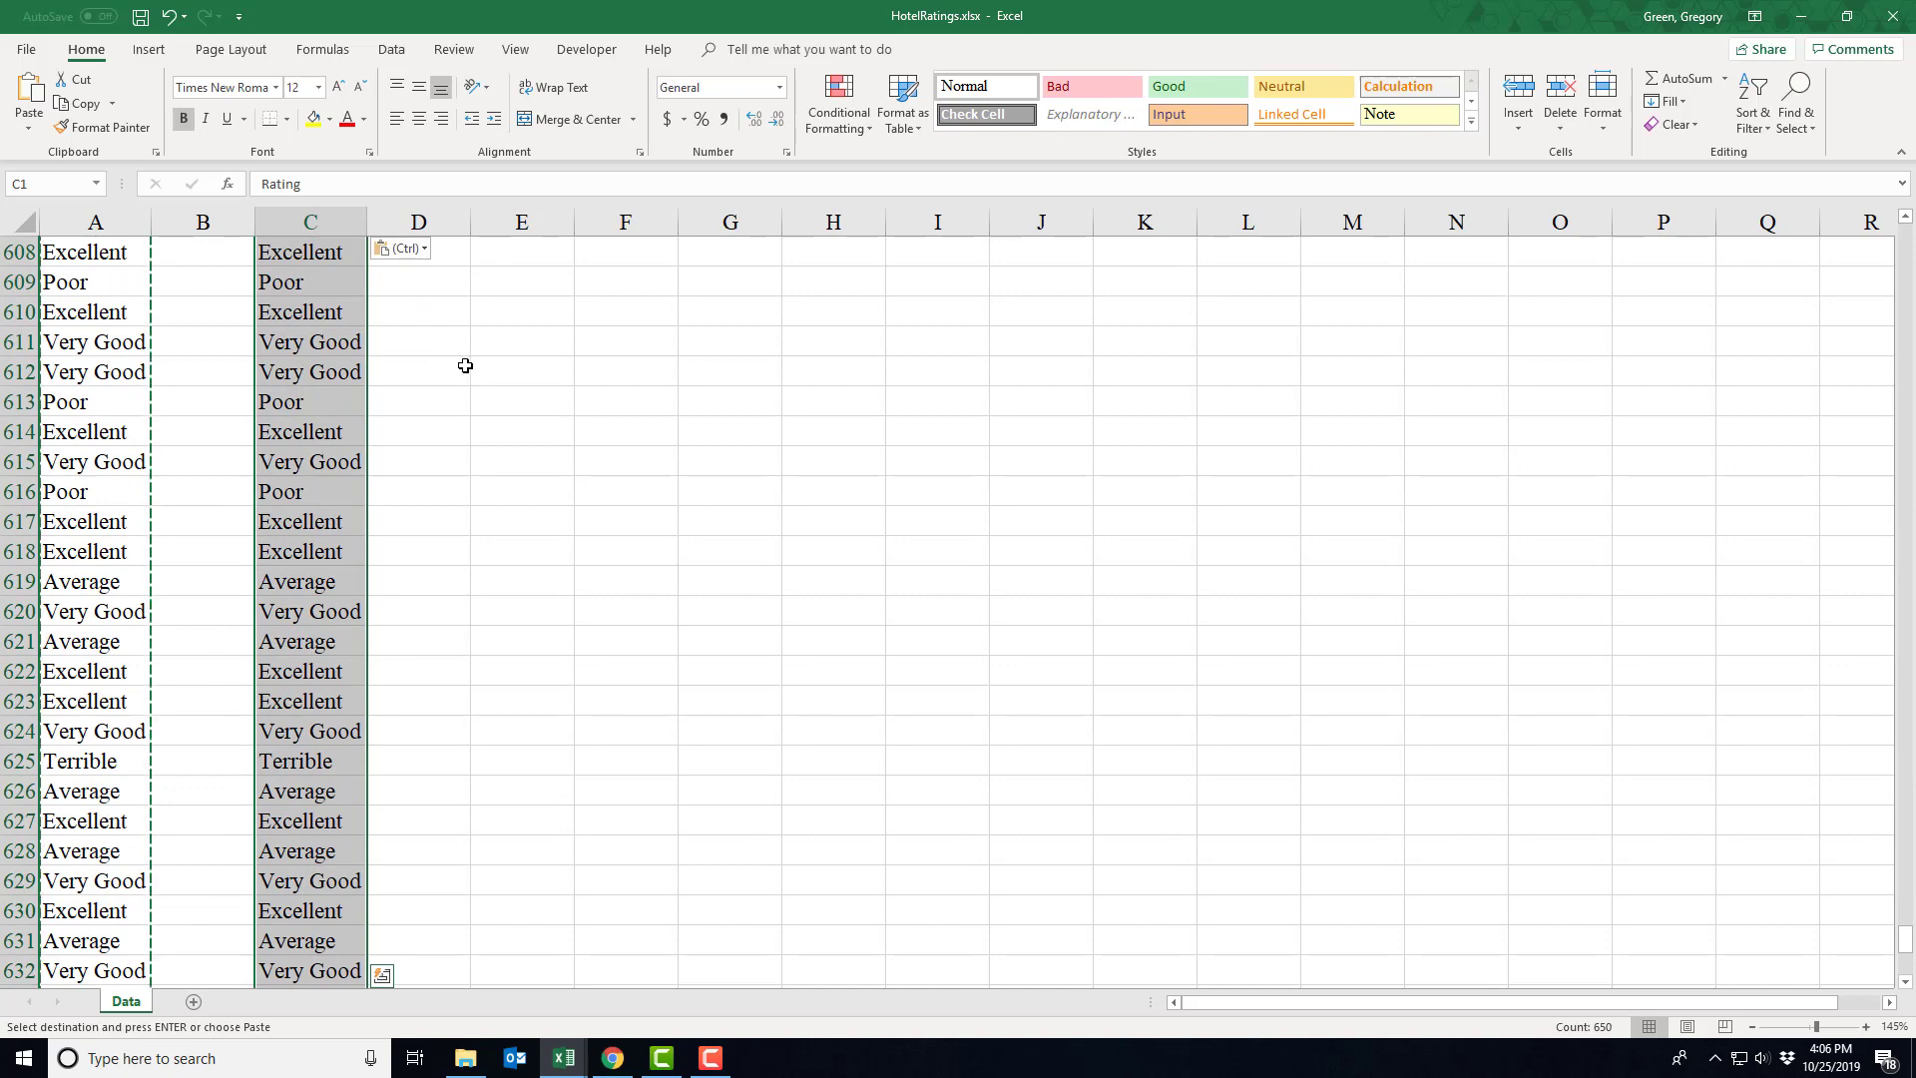
pyautogui.scroll(4, 462, 365)
pyautogui.click(391, 49)
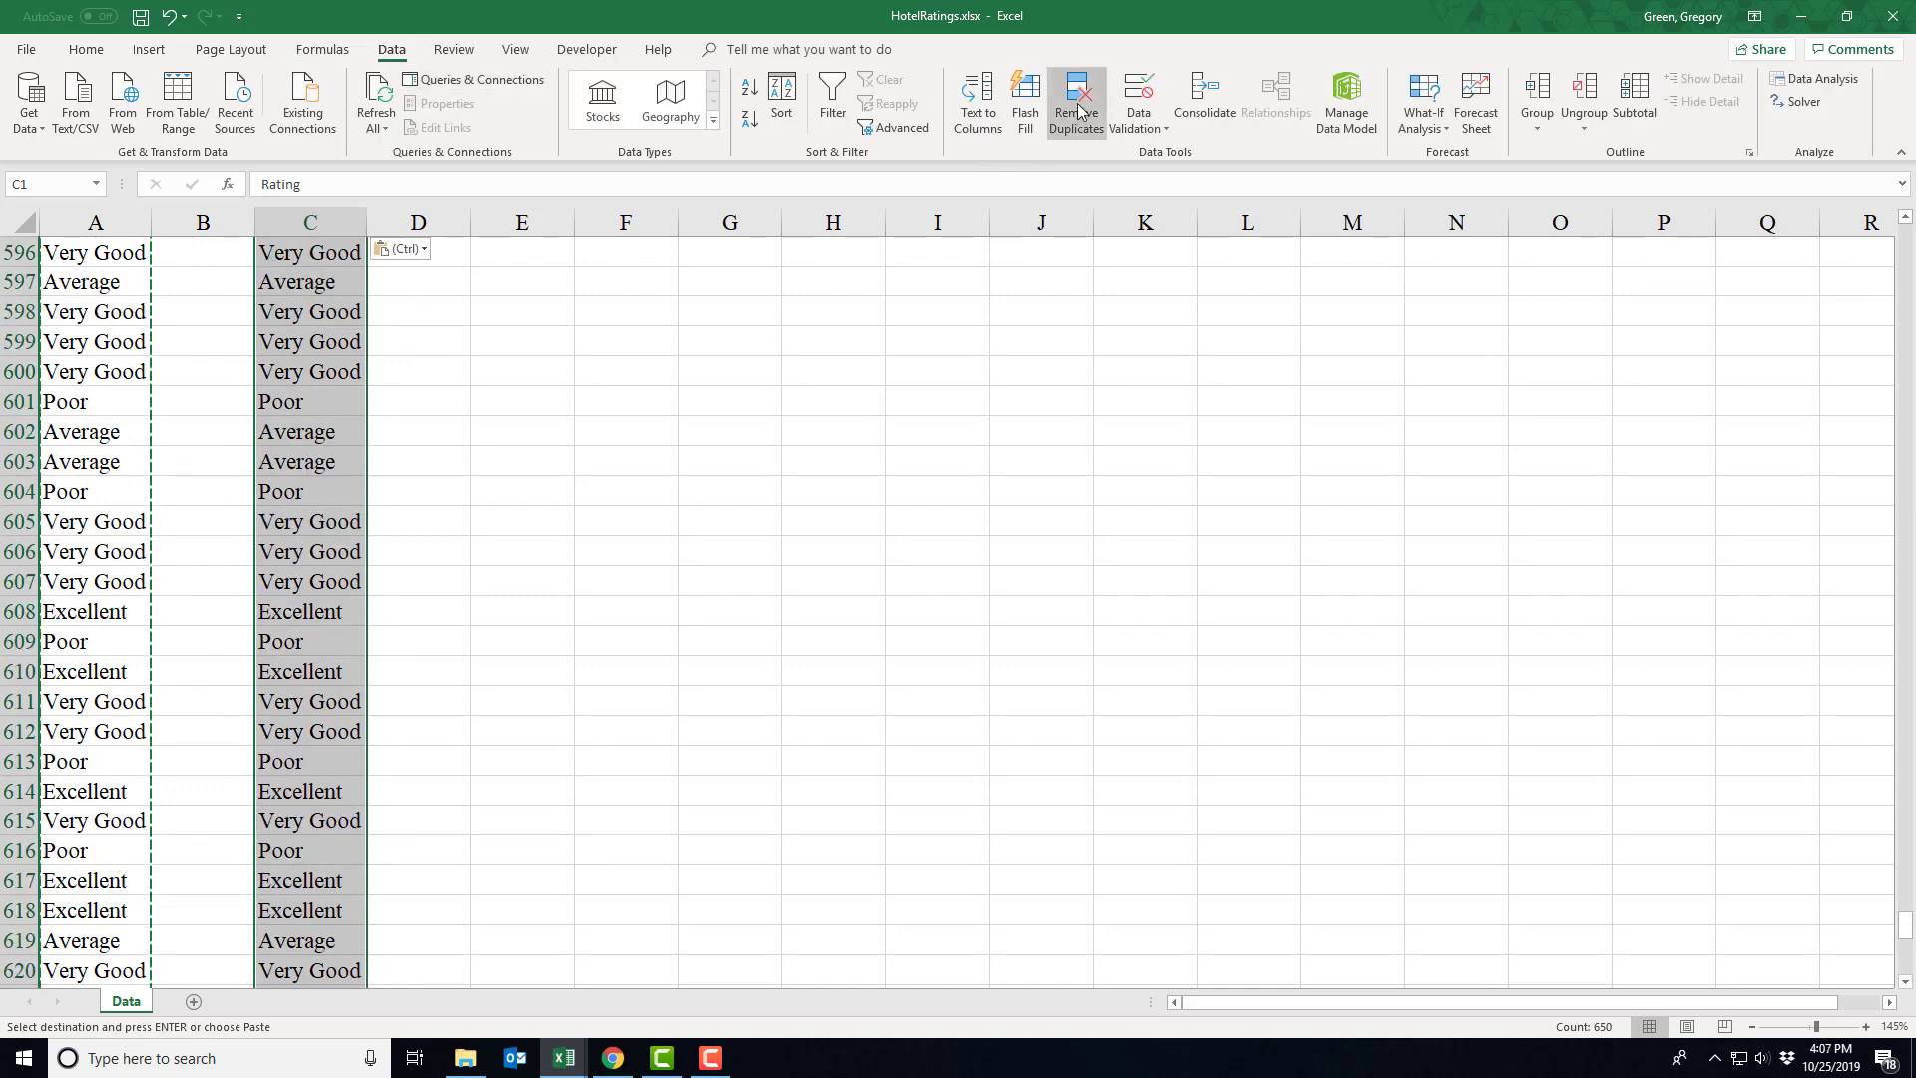
pyautogui.click(1077, 110)
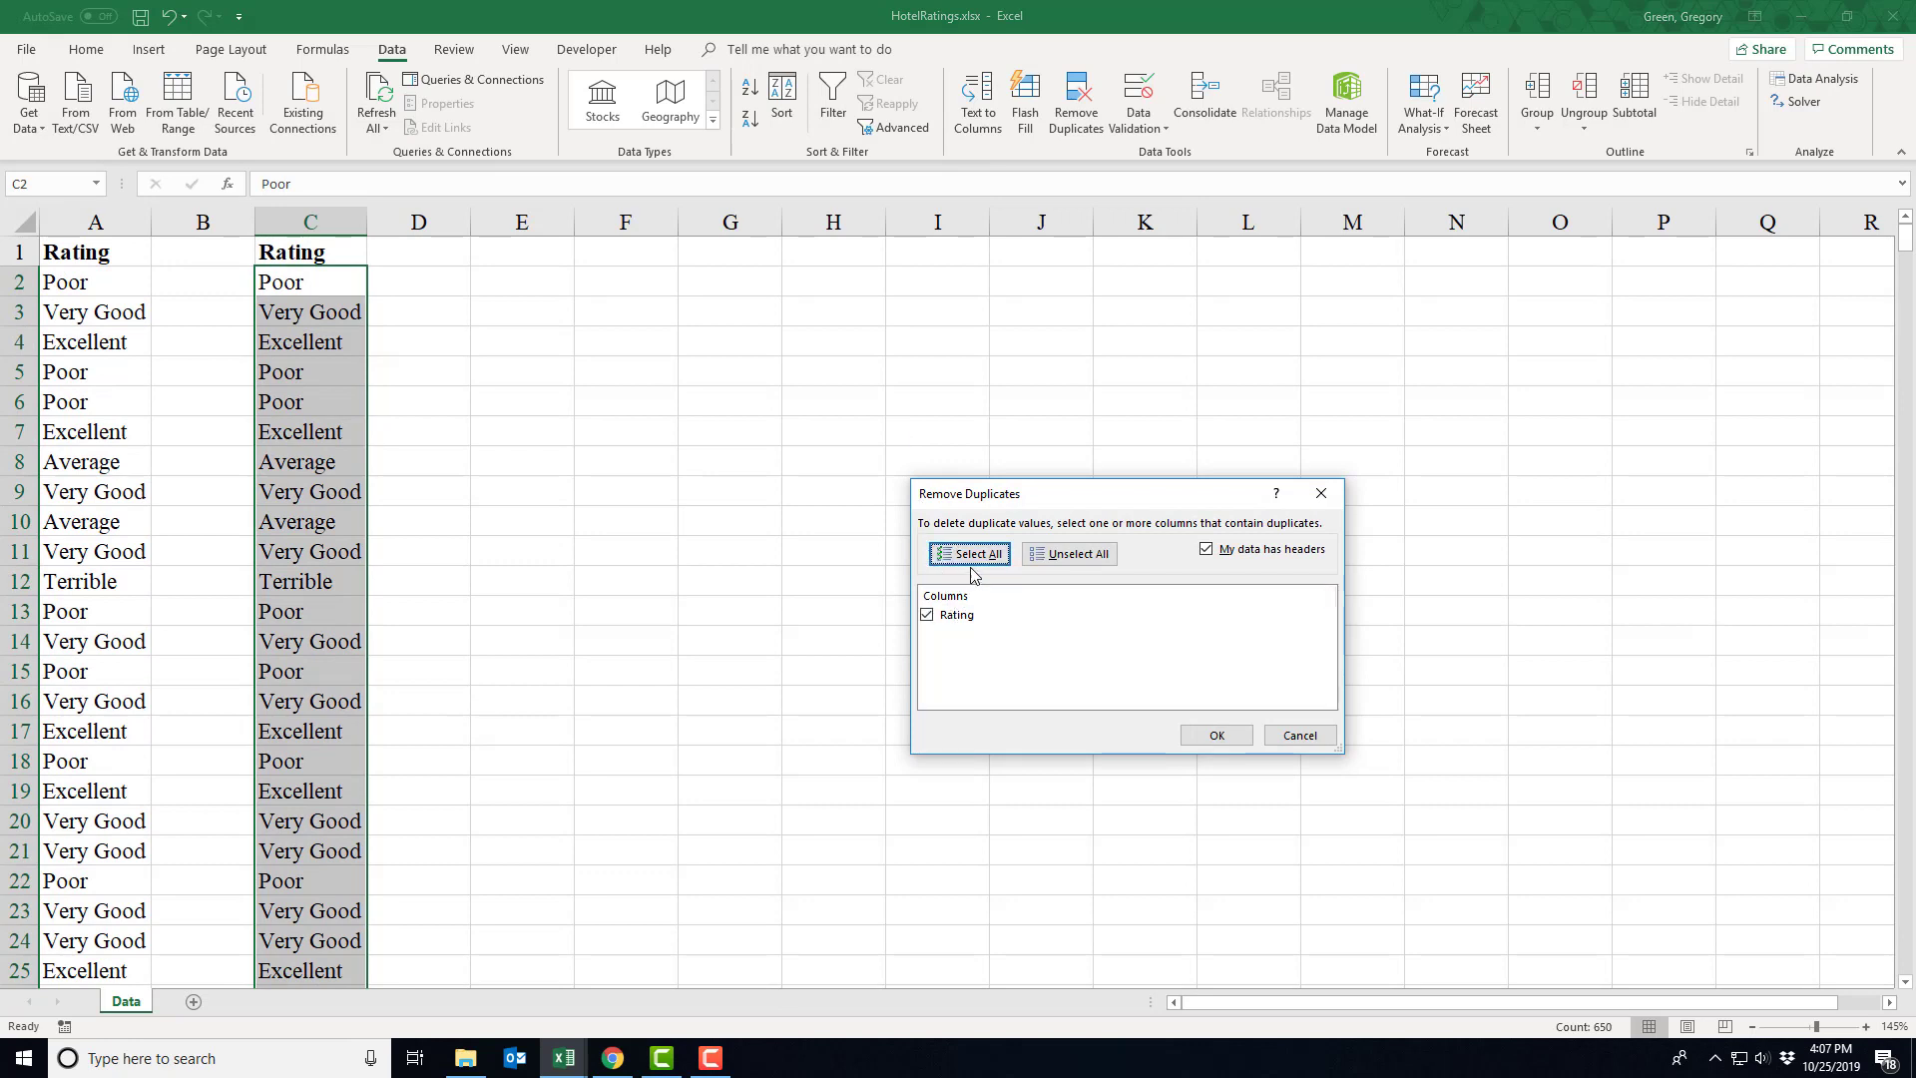
pyautogui.click(1209, 733)
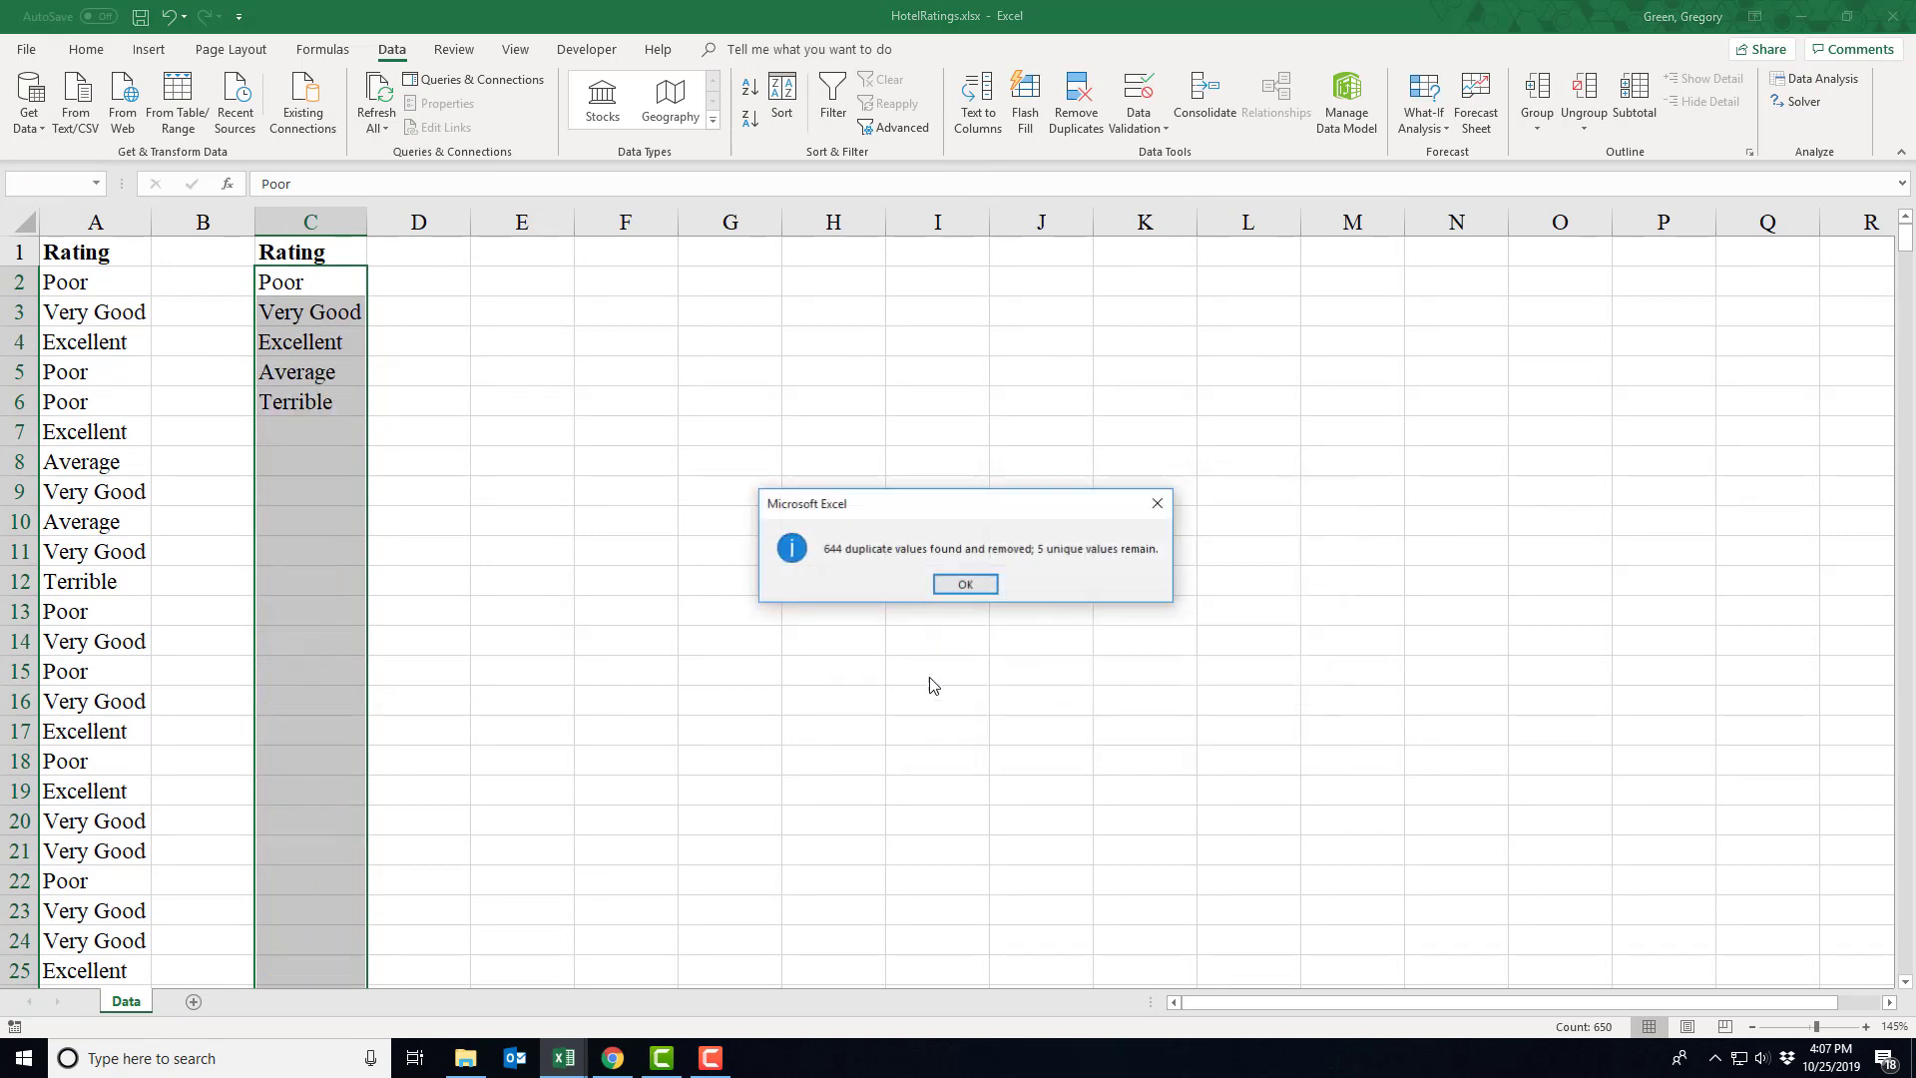
pyautogui.click(947, 582)
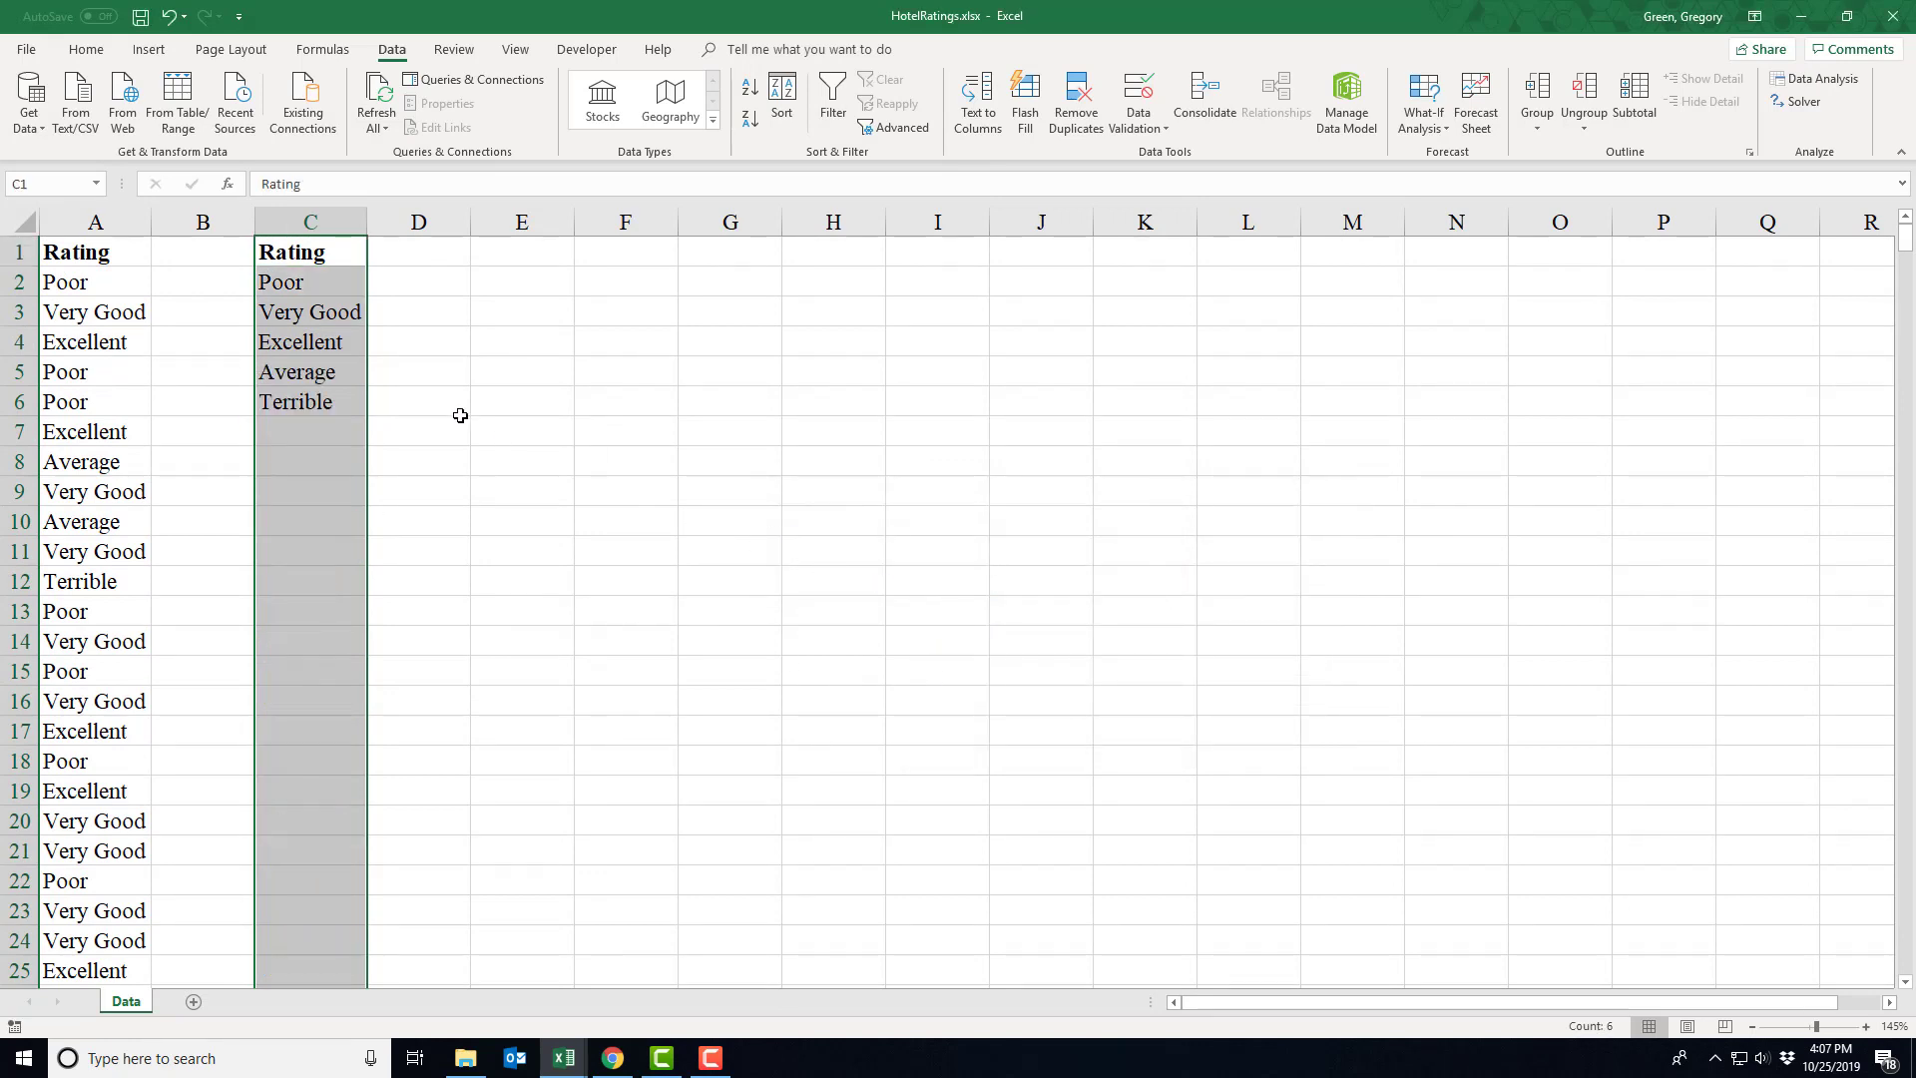
# Compare the Excellent entry in C4 with the one in A4, checking the text for trailing spaces.
pyautogui.click(315, 344)
pyautogui.click(360, 194)
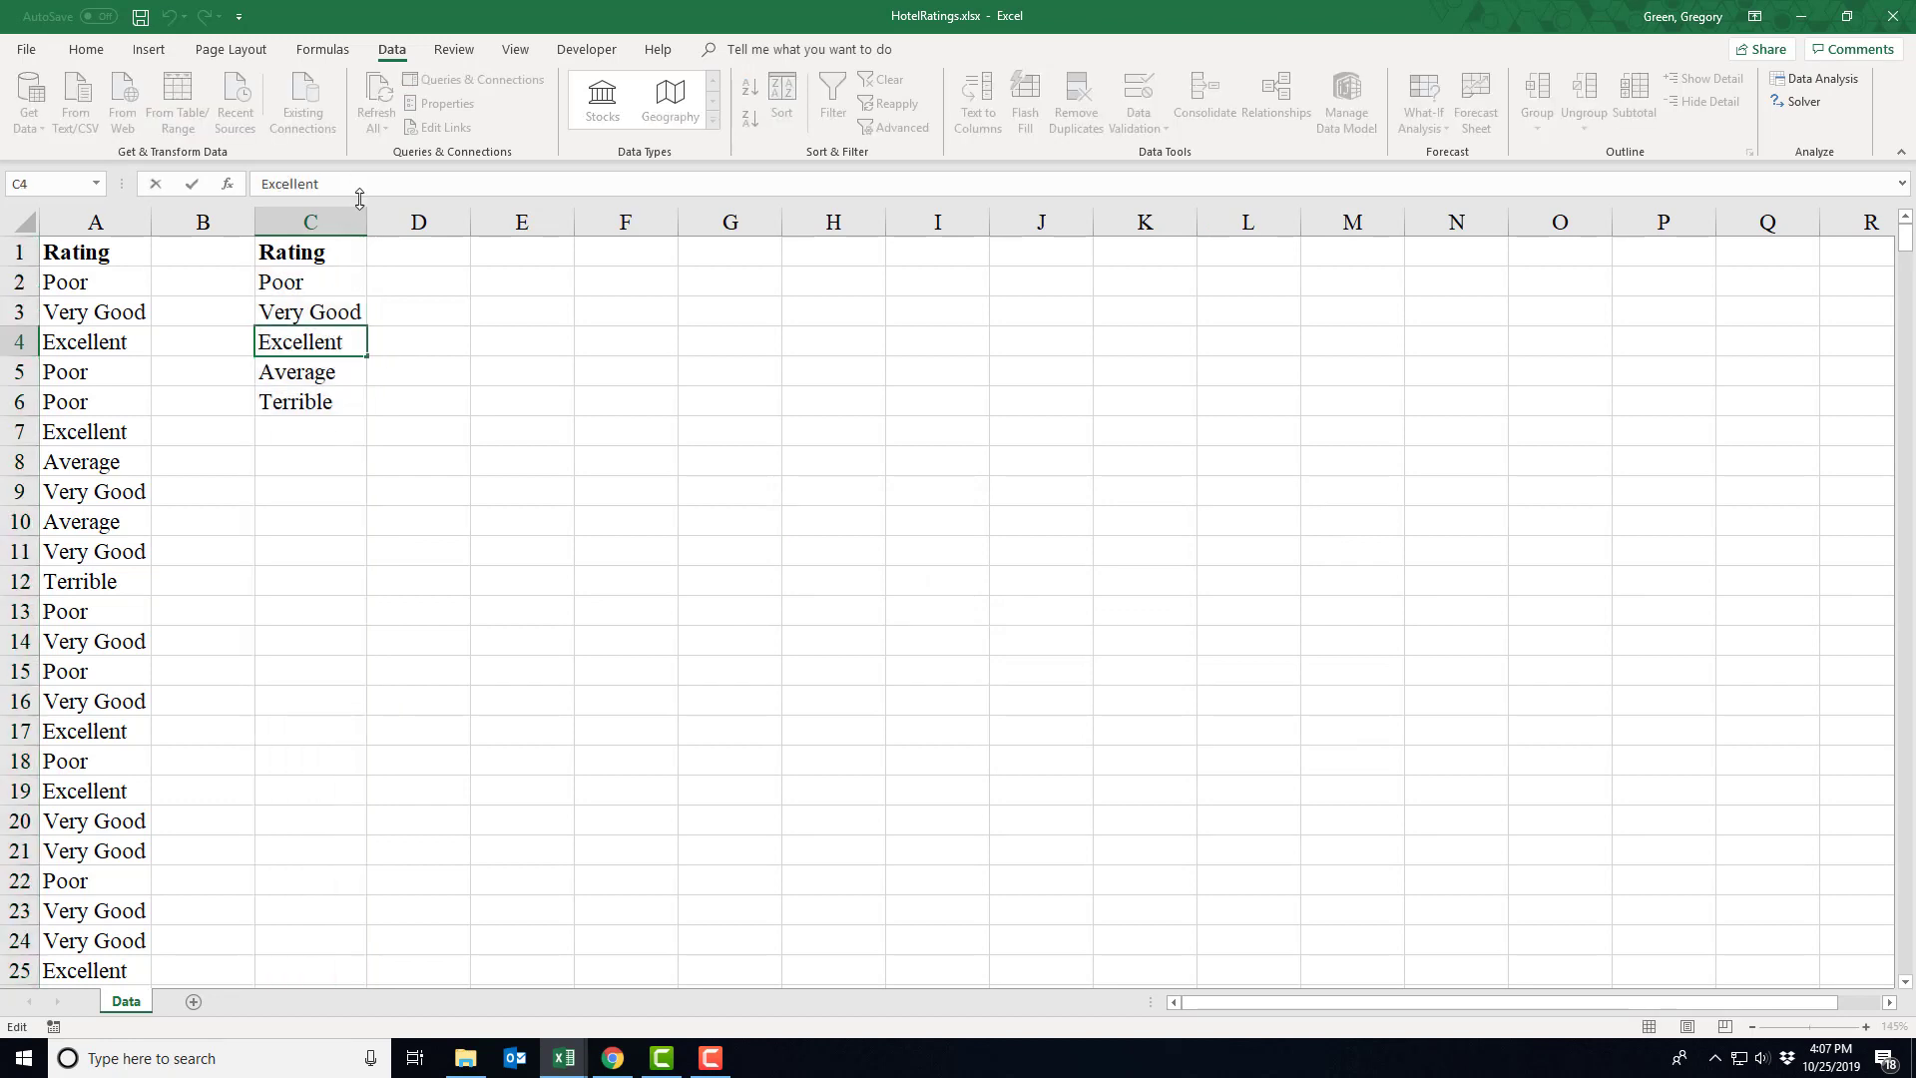
pyautogui.click(101, 345)
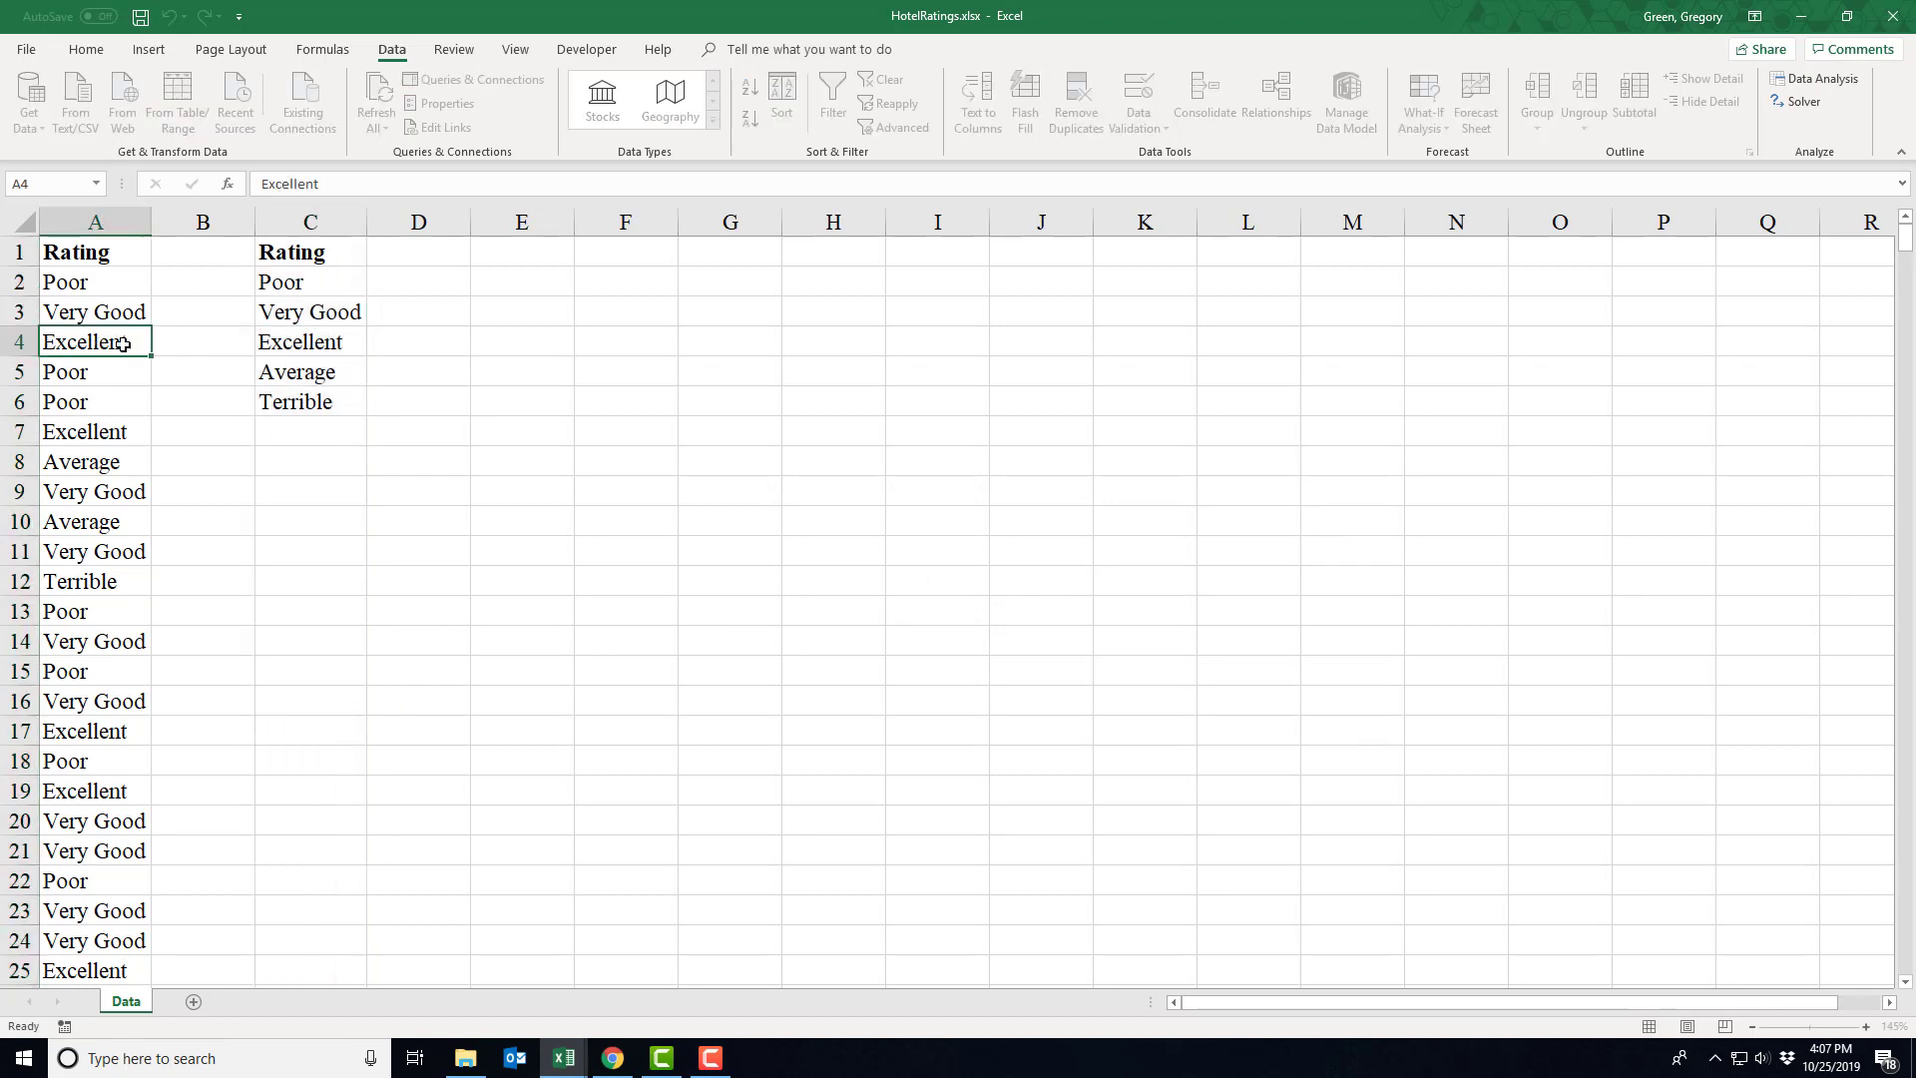
pyautogui.click(333, 342)
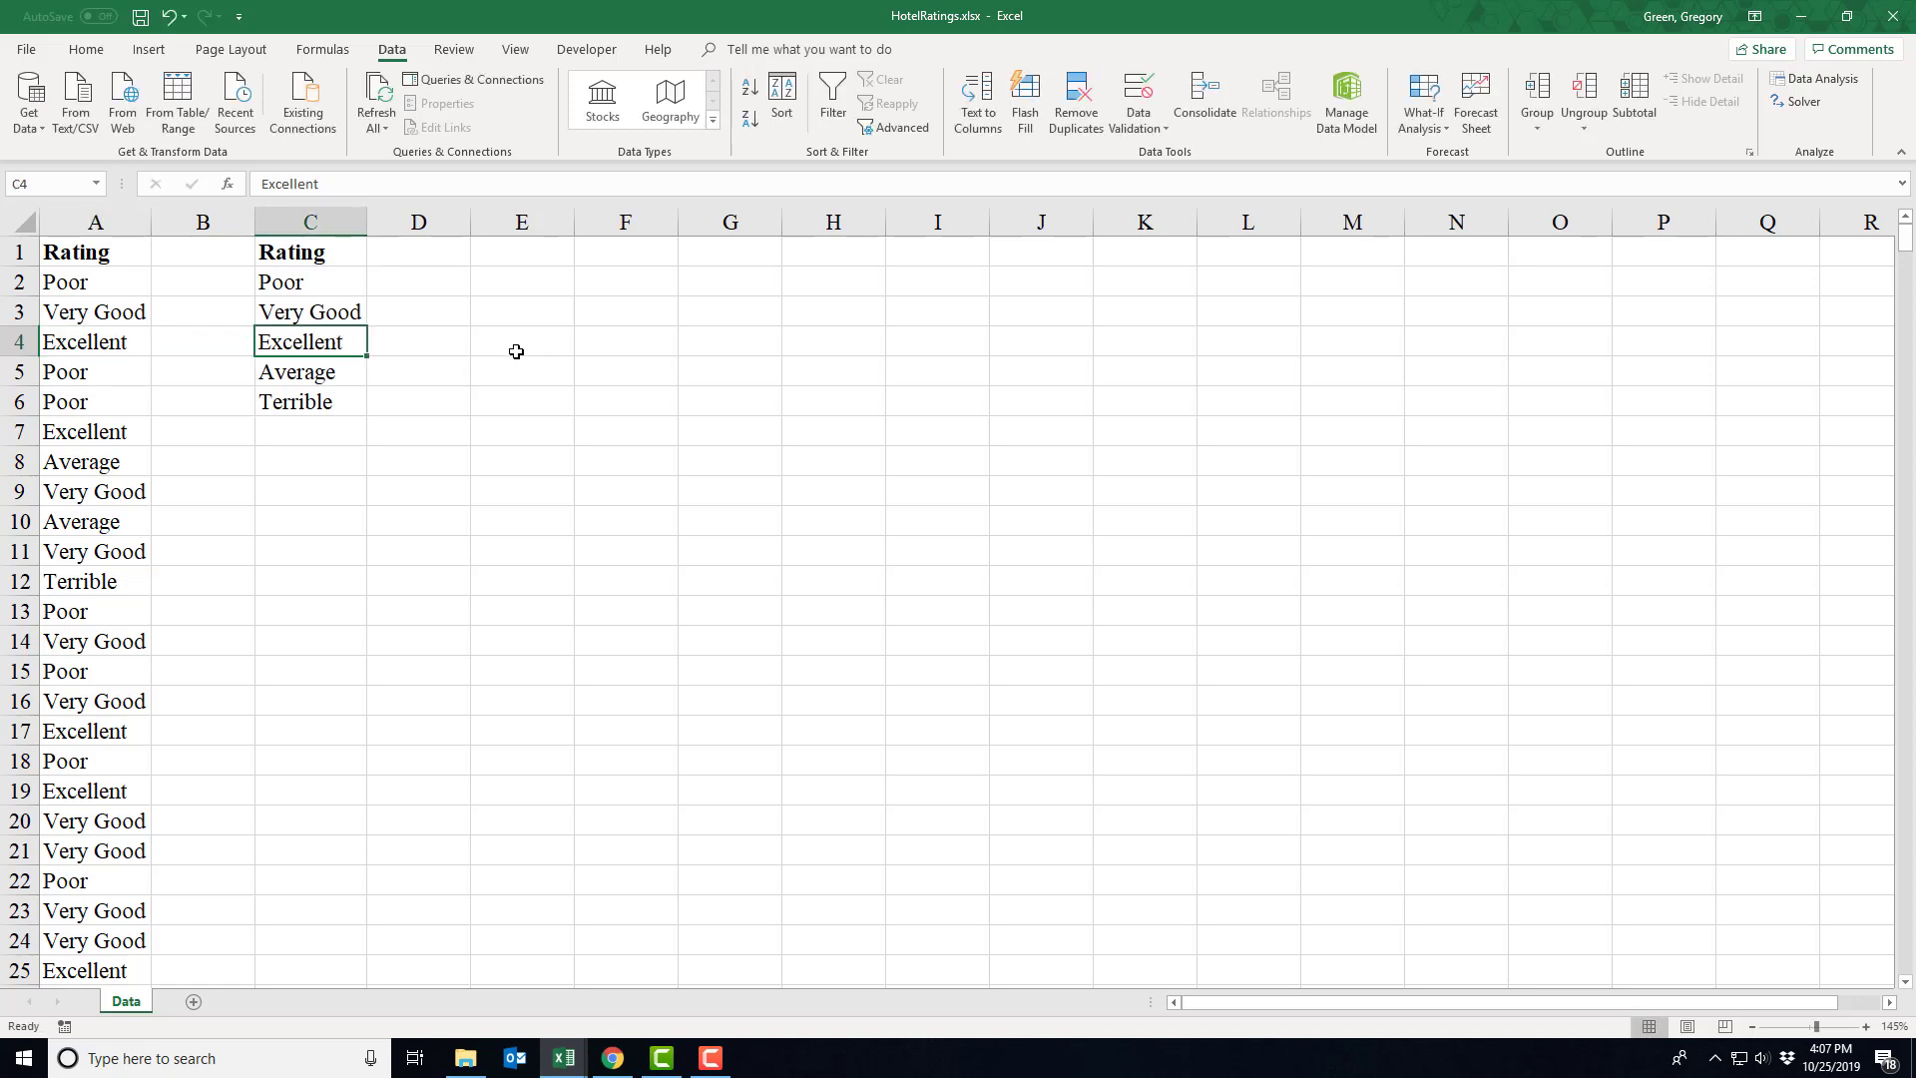
# Enter =COUNTIF($A$2:$A$650,C2) in D2 to count the Poor ratings, keeping the data range absolute.
pyautogui.click(401, 291)
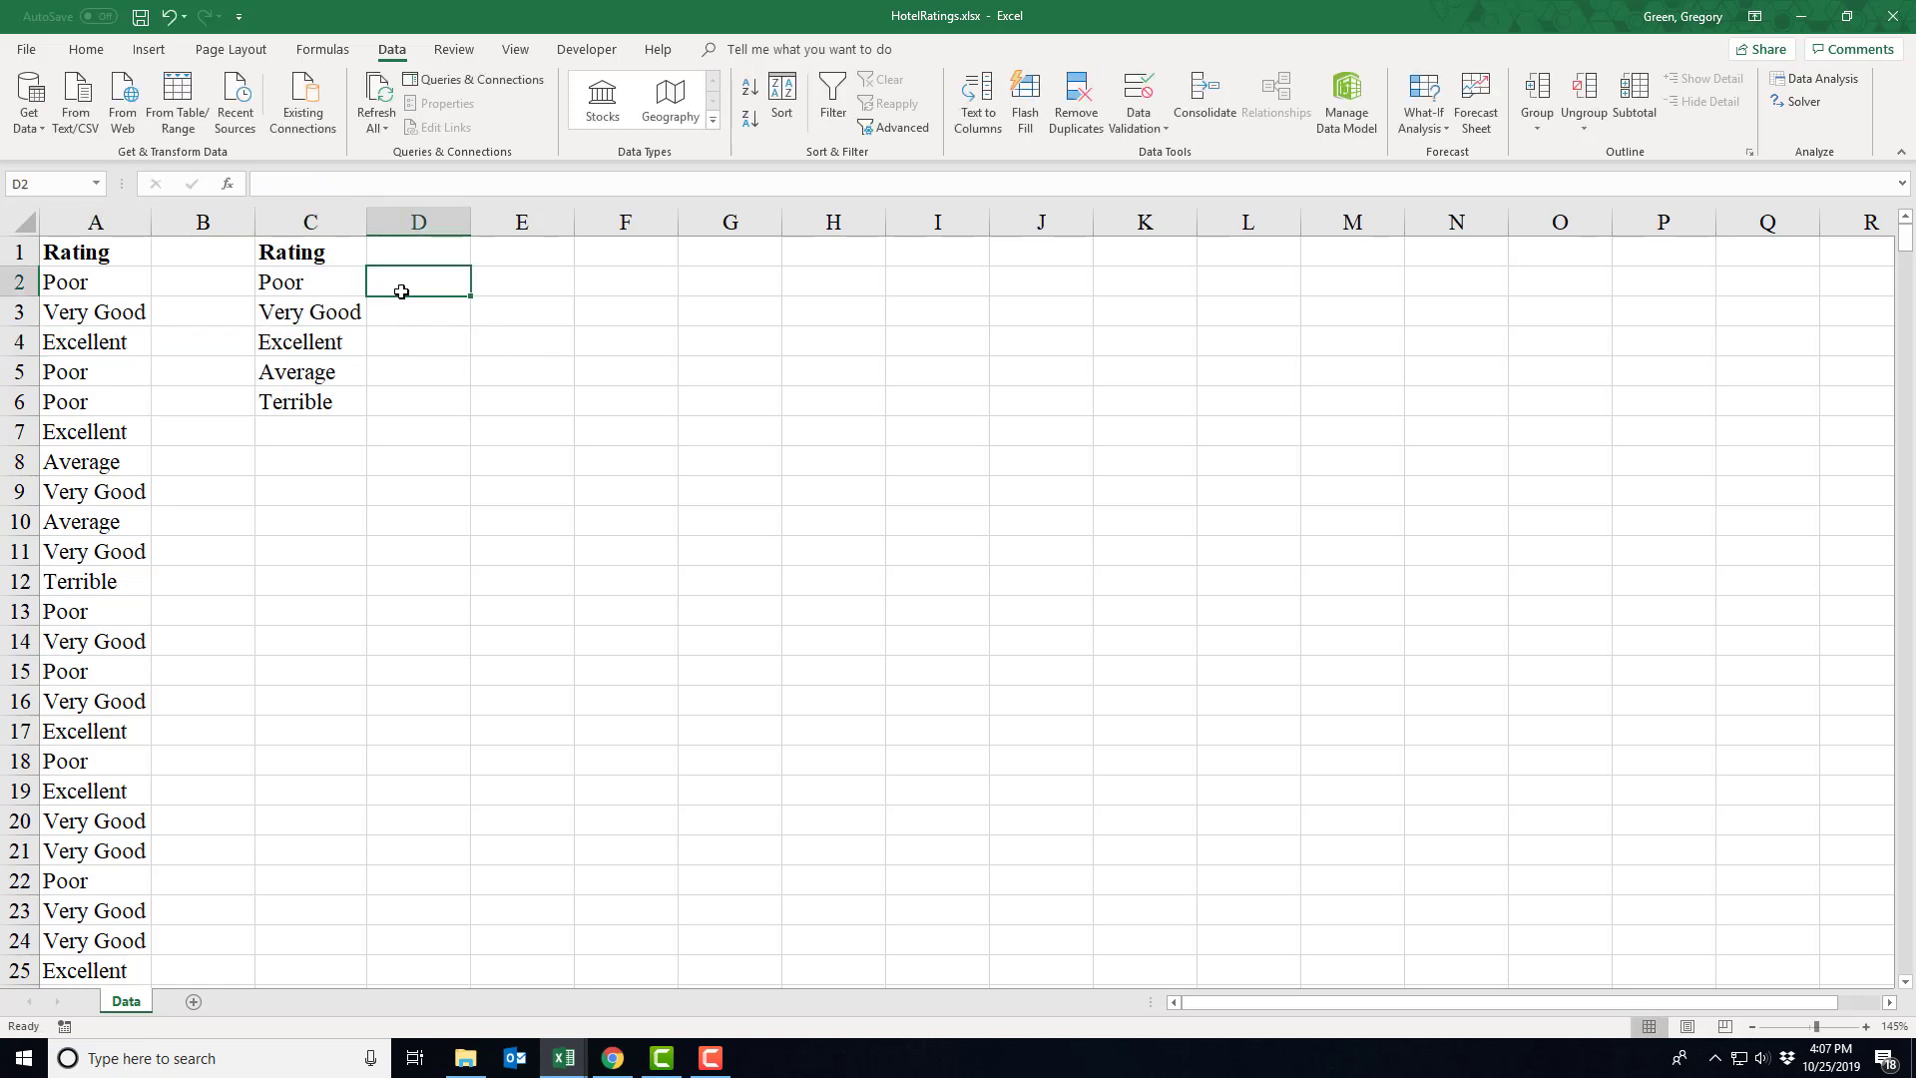
pyautogui.write('=fou')
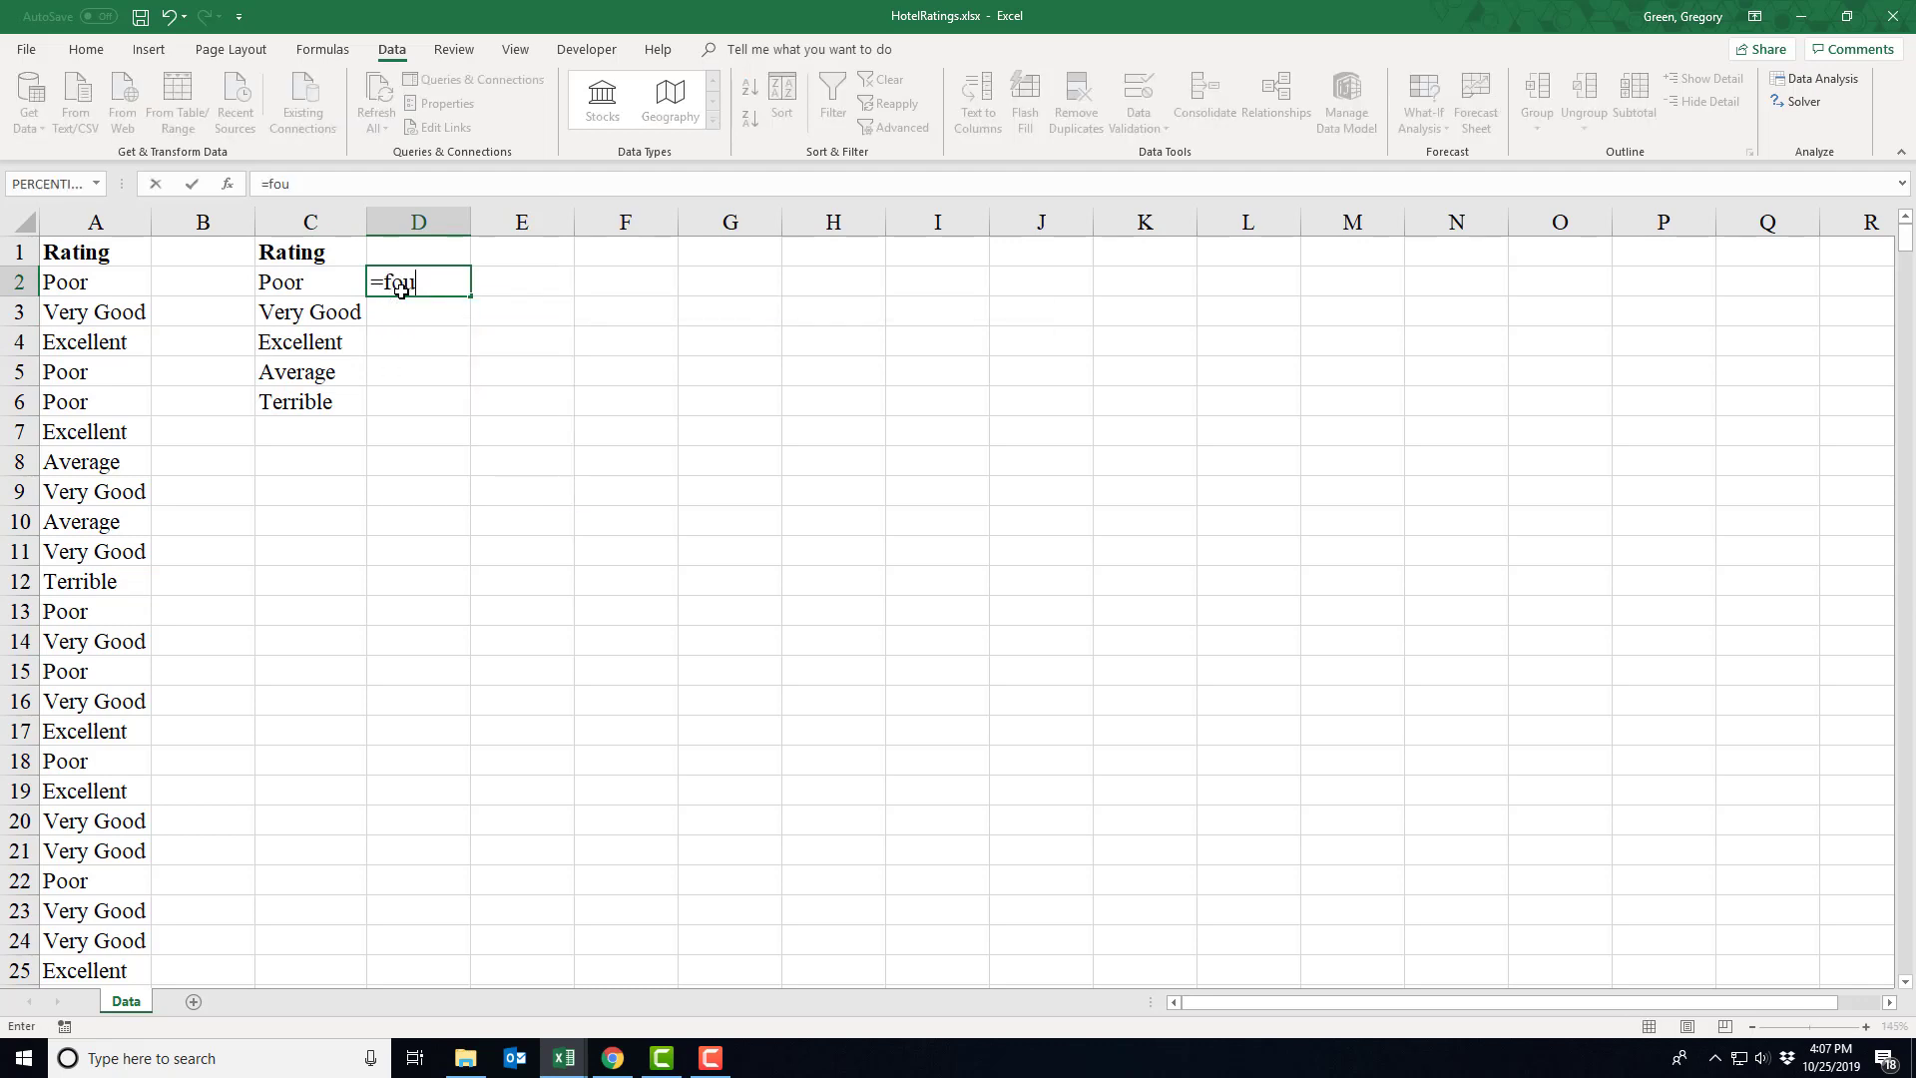
pyautogui.write('ntif')
pyautogui.press('BackSpace')
pyautogui.press('BackSpace')
pyautogui.press('BackSpace')
pyautogui.press('BackSpace')
pyautogui.press('BackSpace')
pyautogui.press('BackSpace')
pyautogui.press('BackSpace')
pyautogui.press('BackSpace')
pyautogui.press('BackSpace')
pyautogui.write('=countif(')
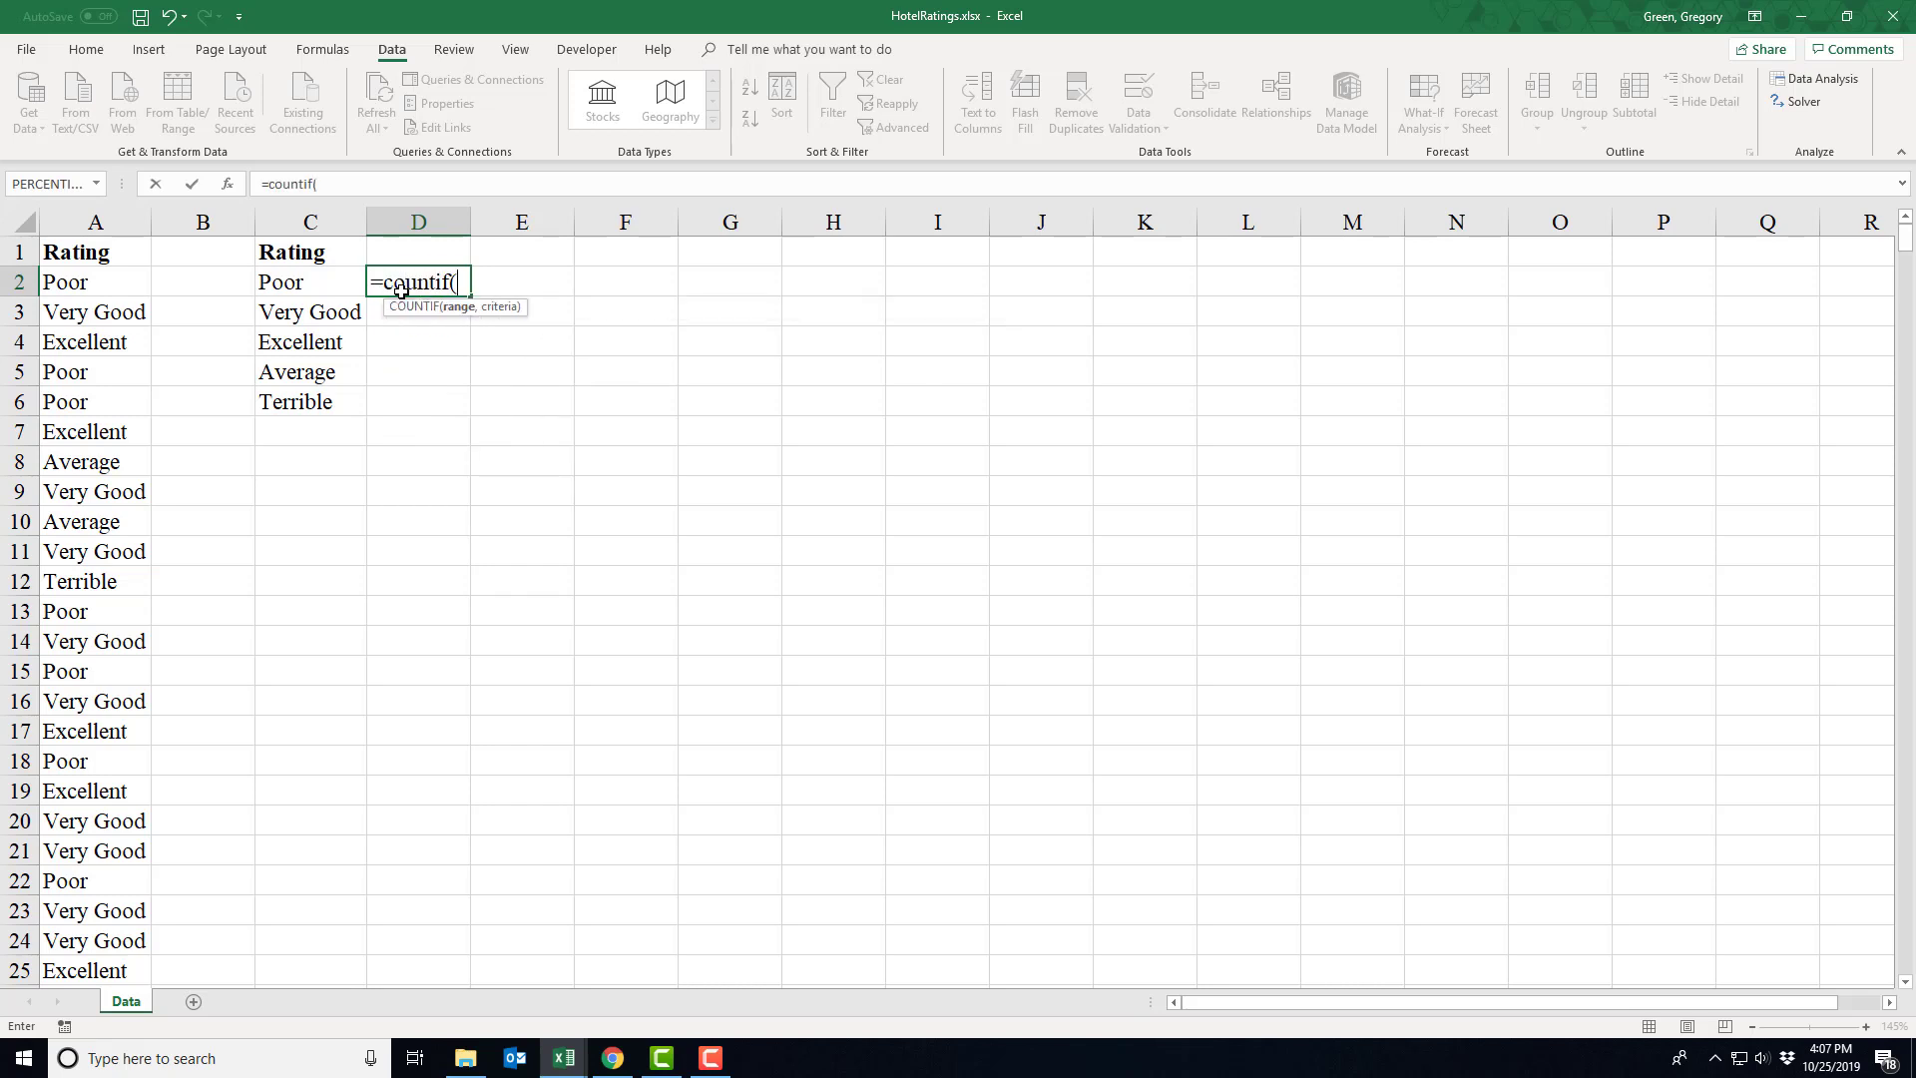
pyautogui.click(126, 284)
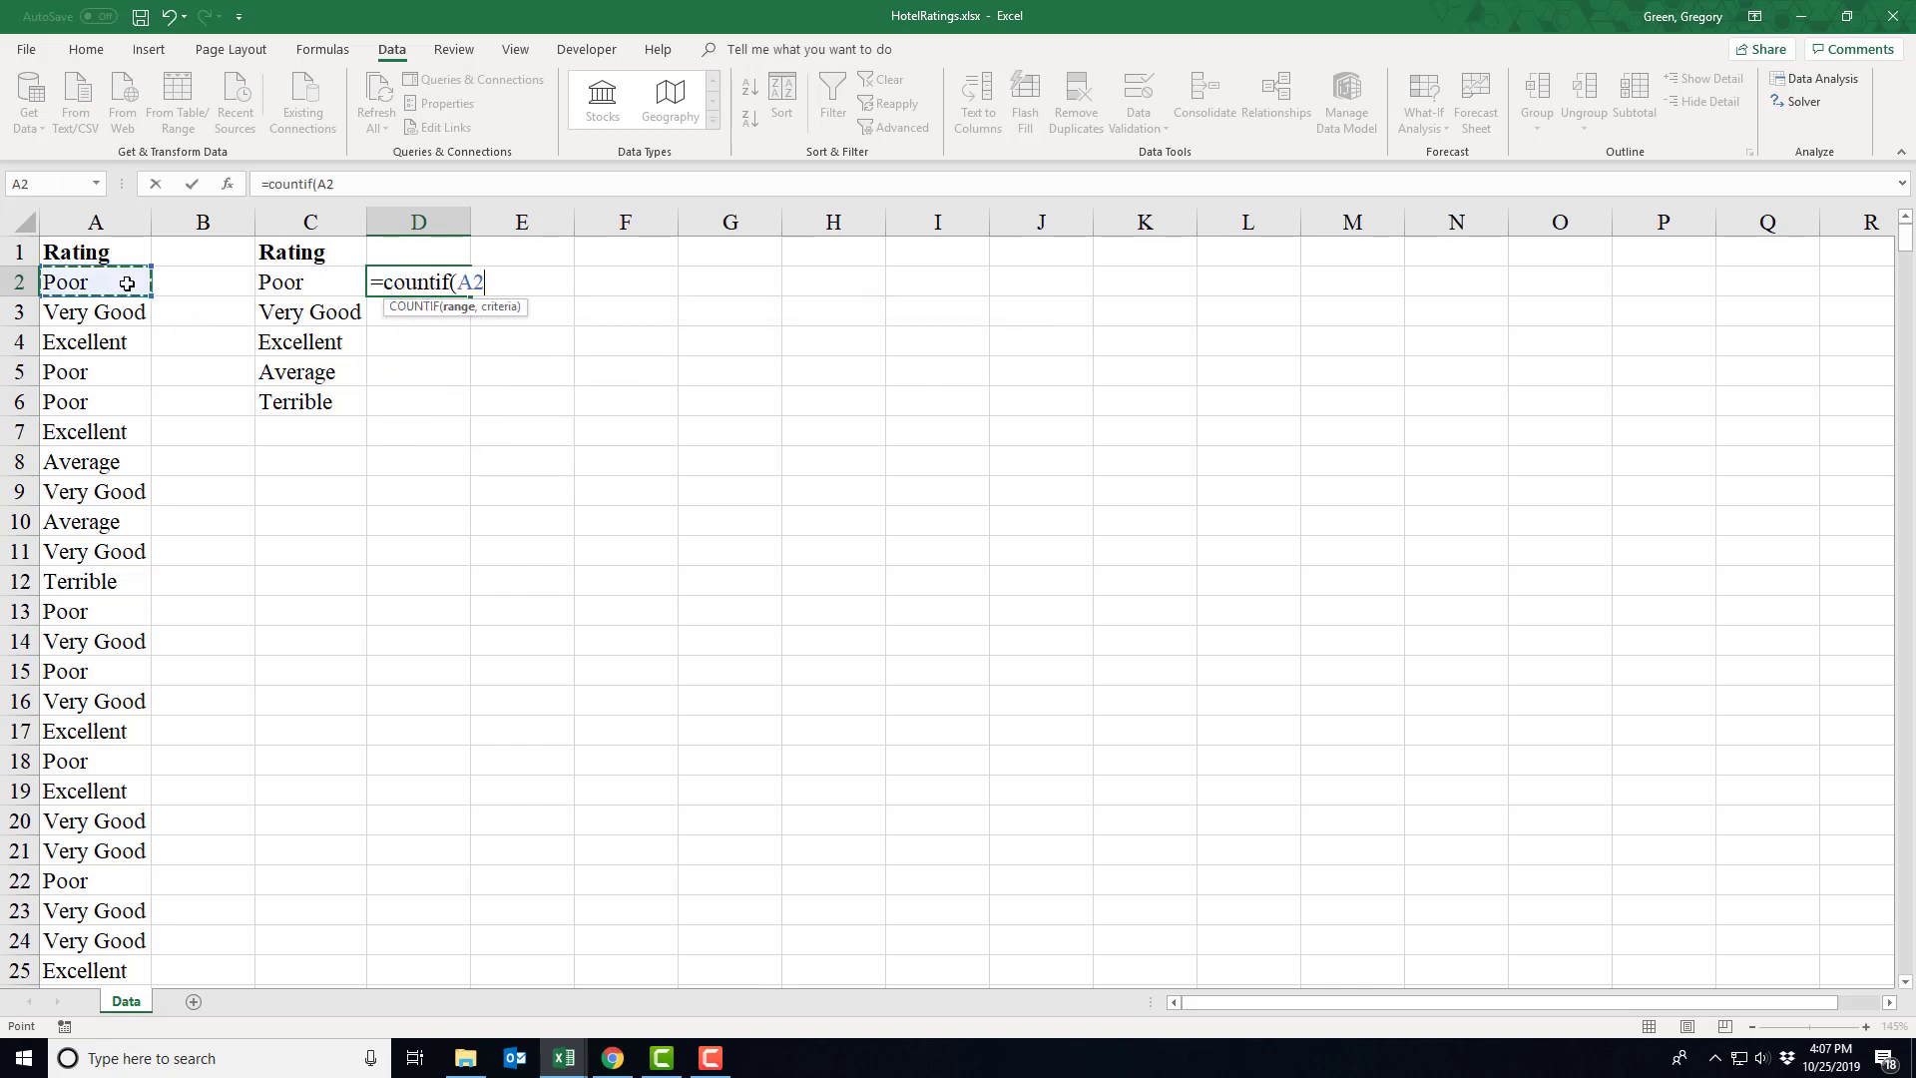
pyautogui.hotkey('ctrl', 'shift', 'Down')
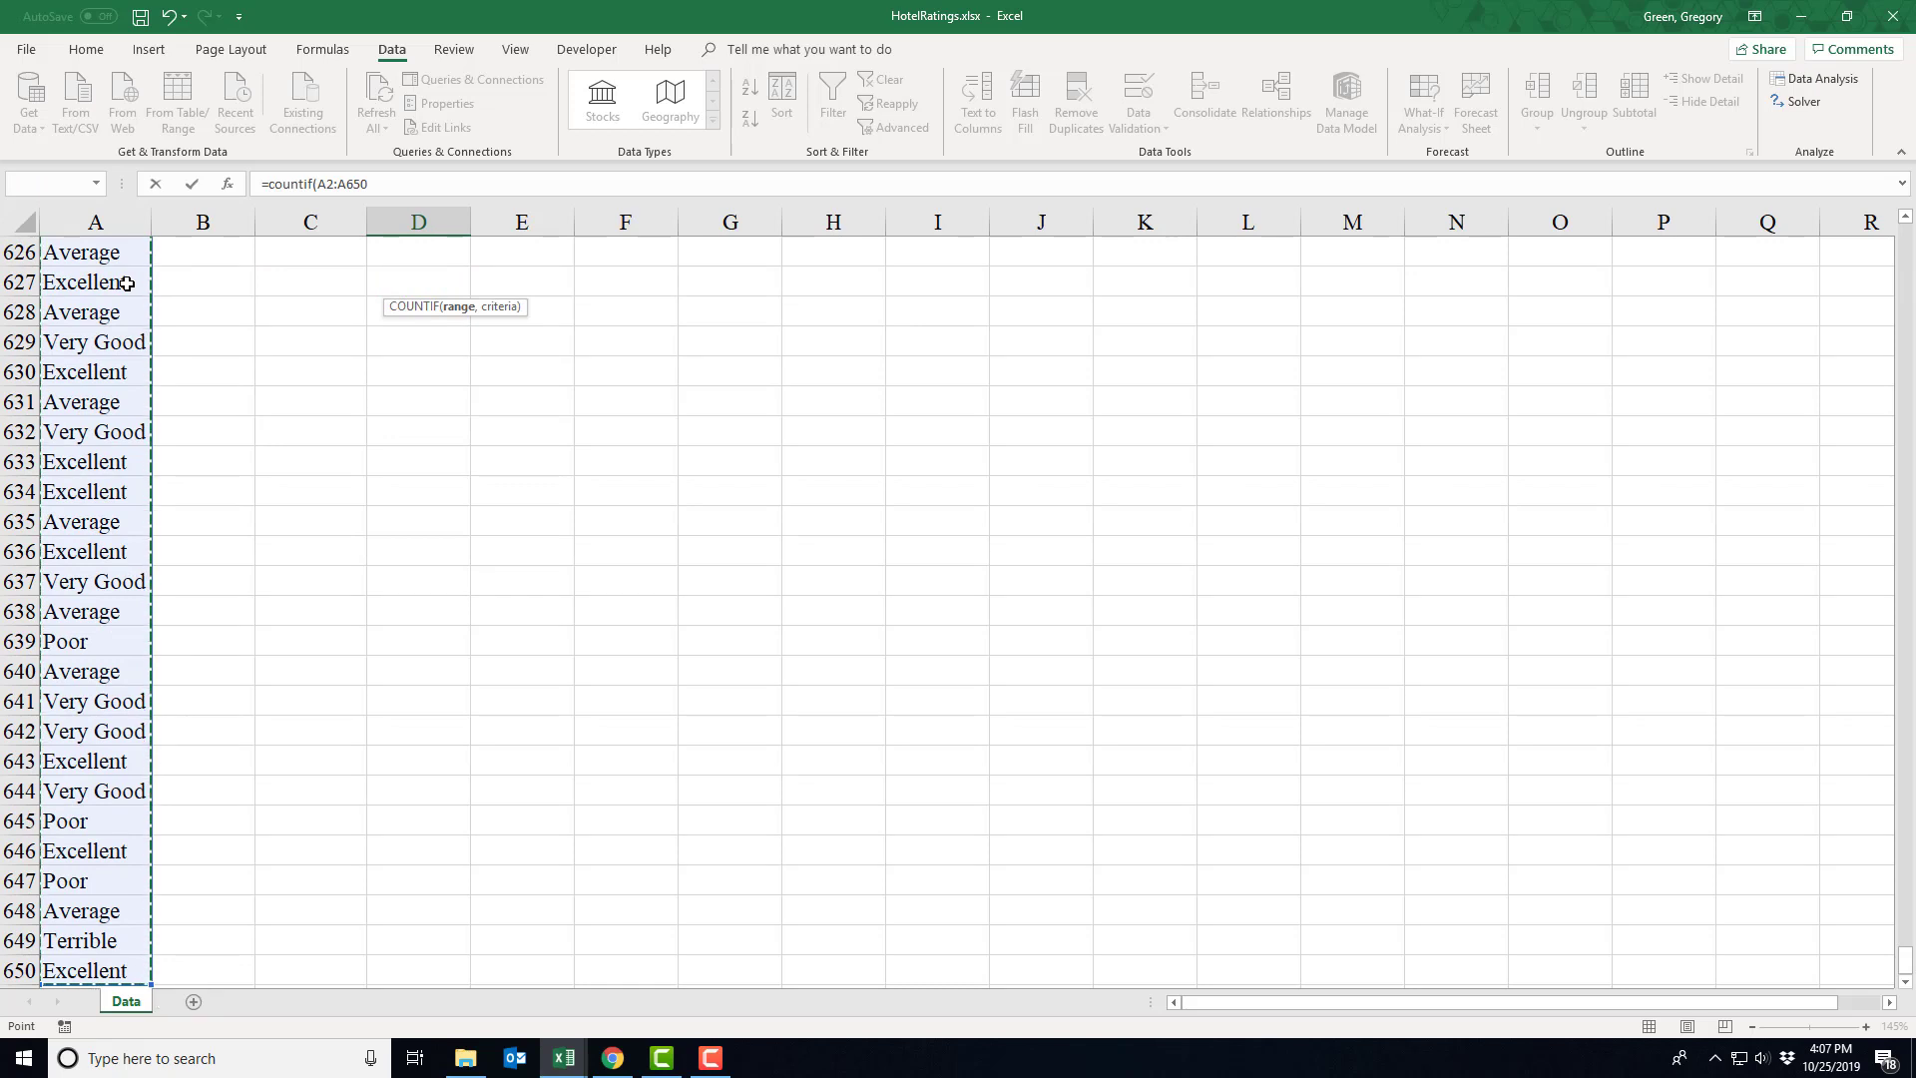
pyautogui.press('F4')
pyautogui.write(',')
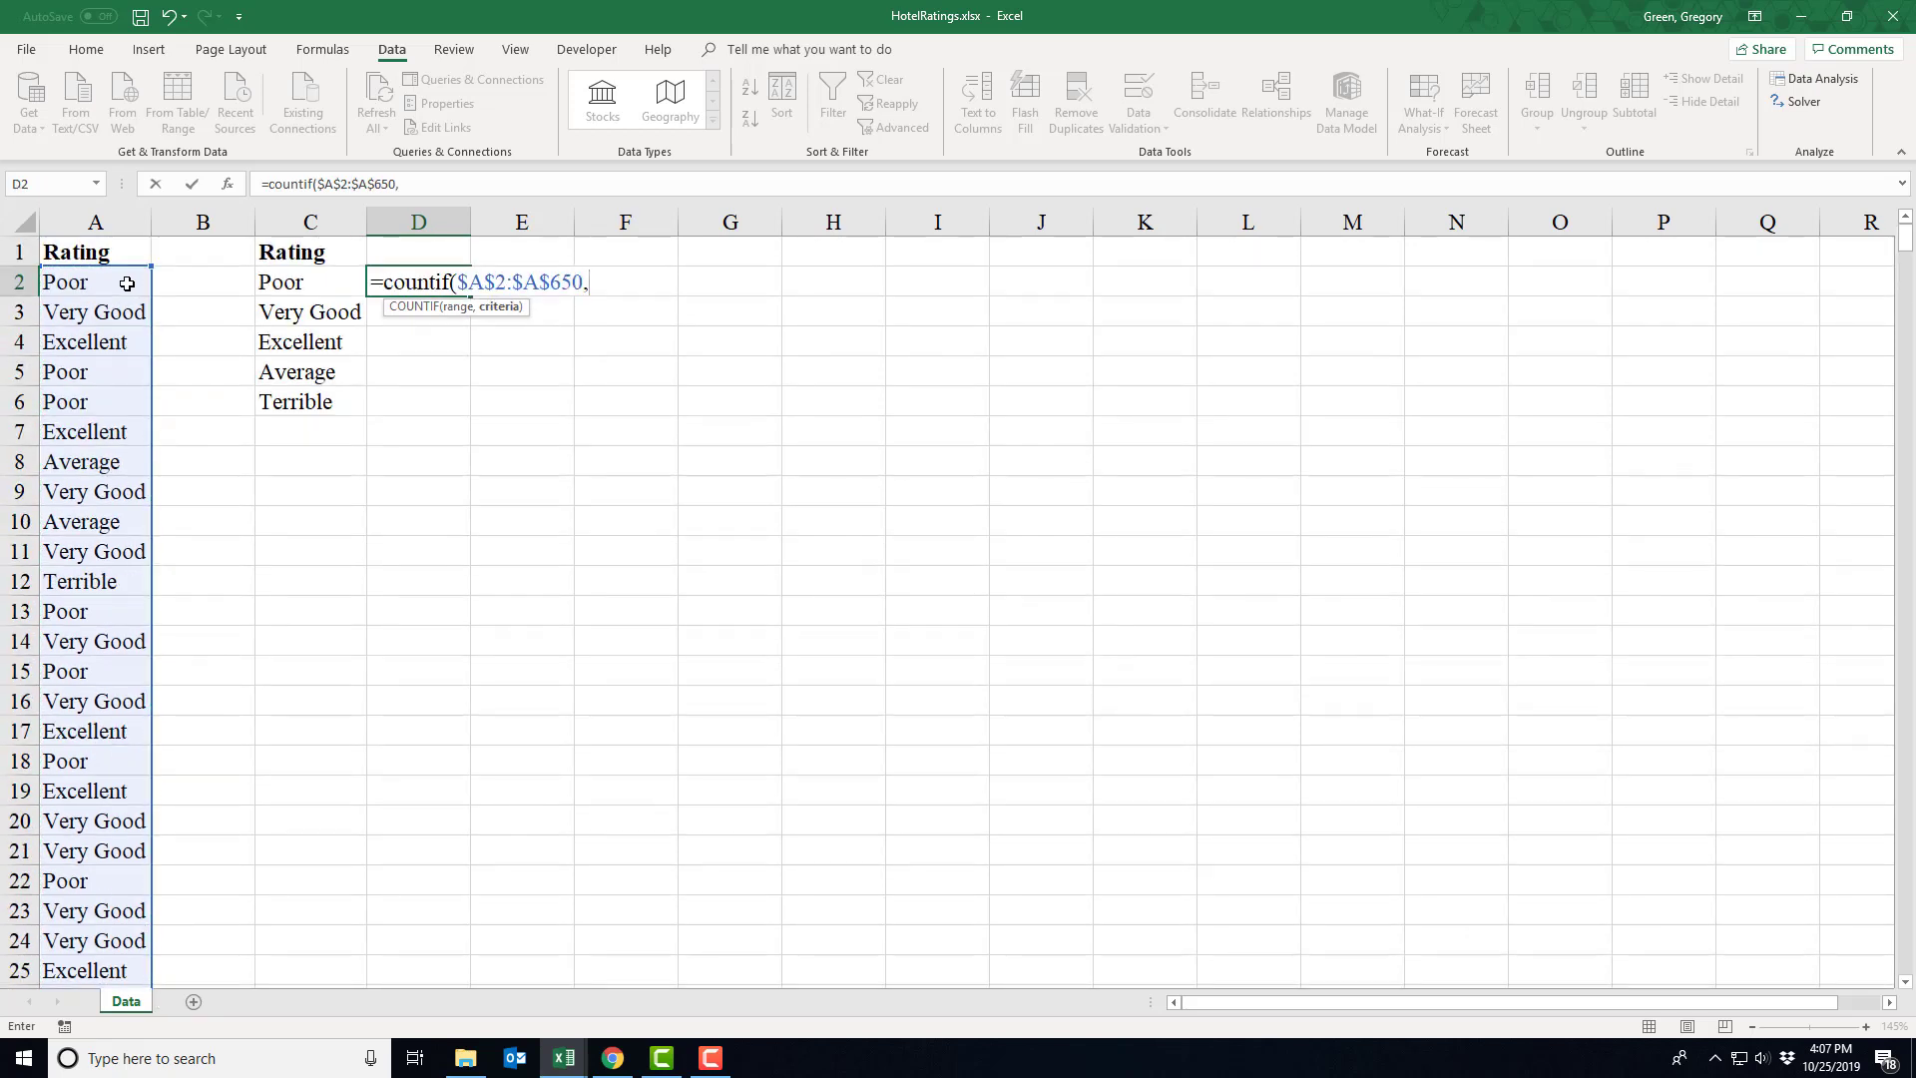
pyautogui.click(315, 290)
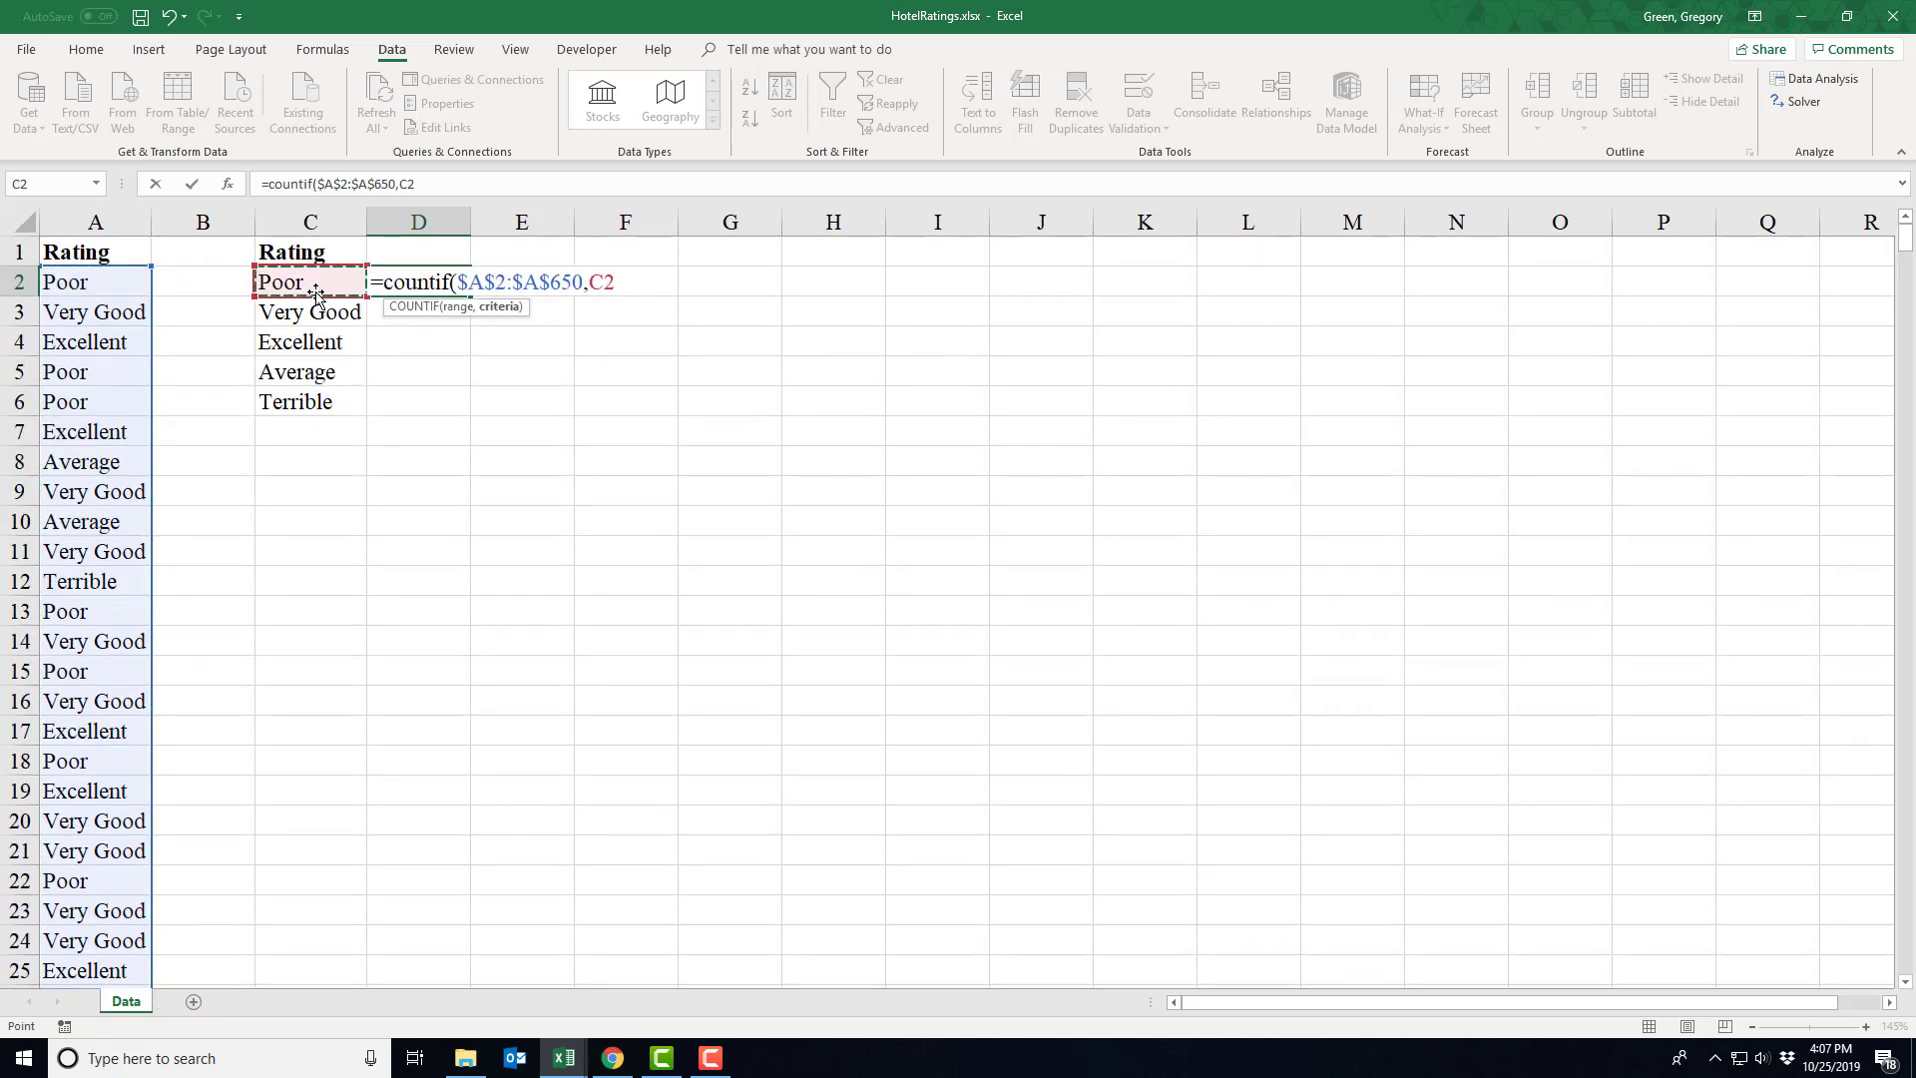
pyautogui.write(')')
pyautogui.press('Return')
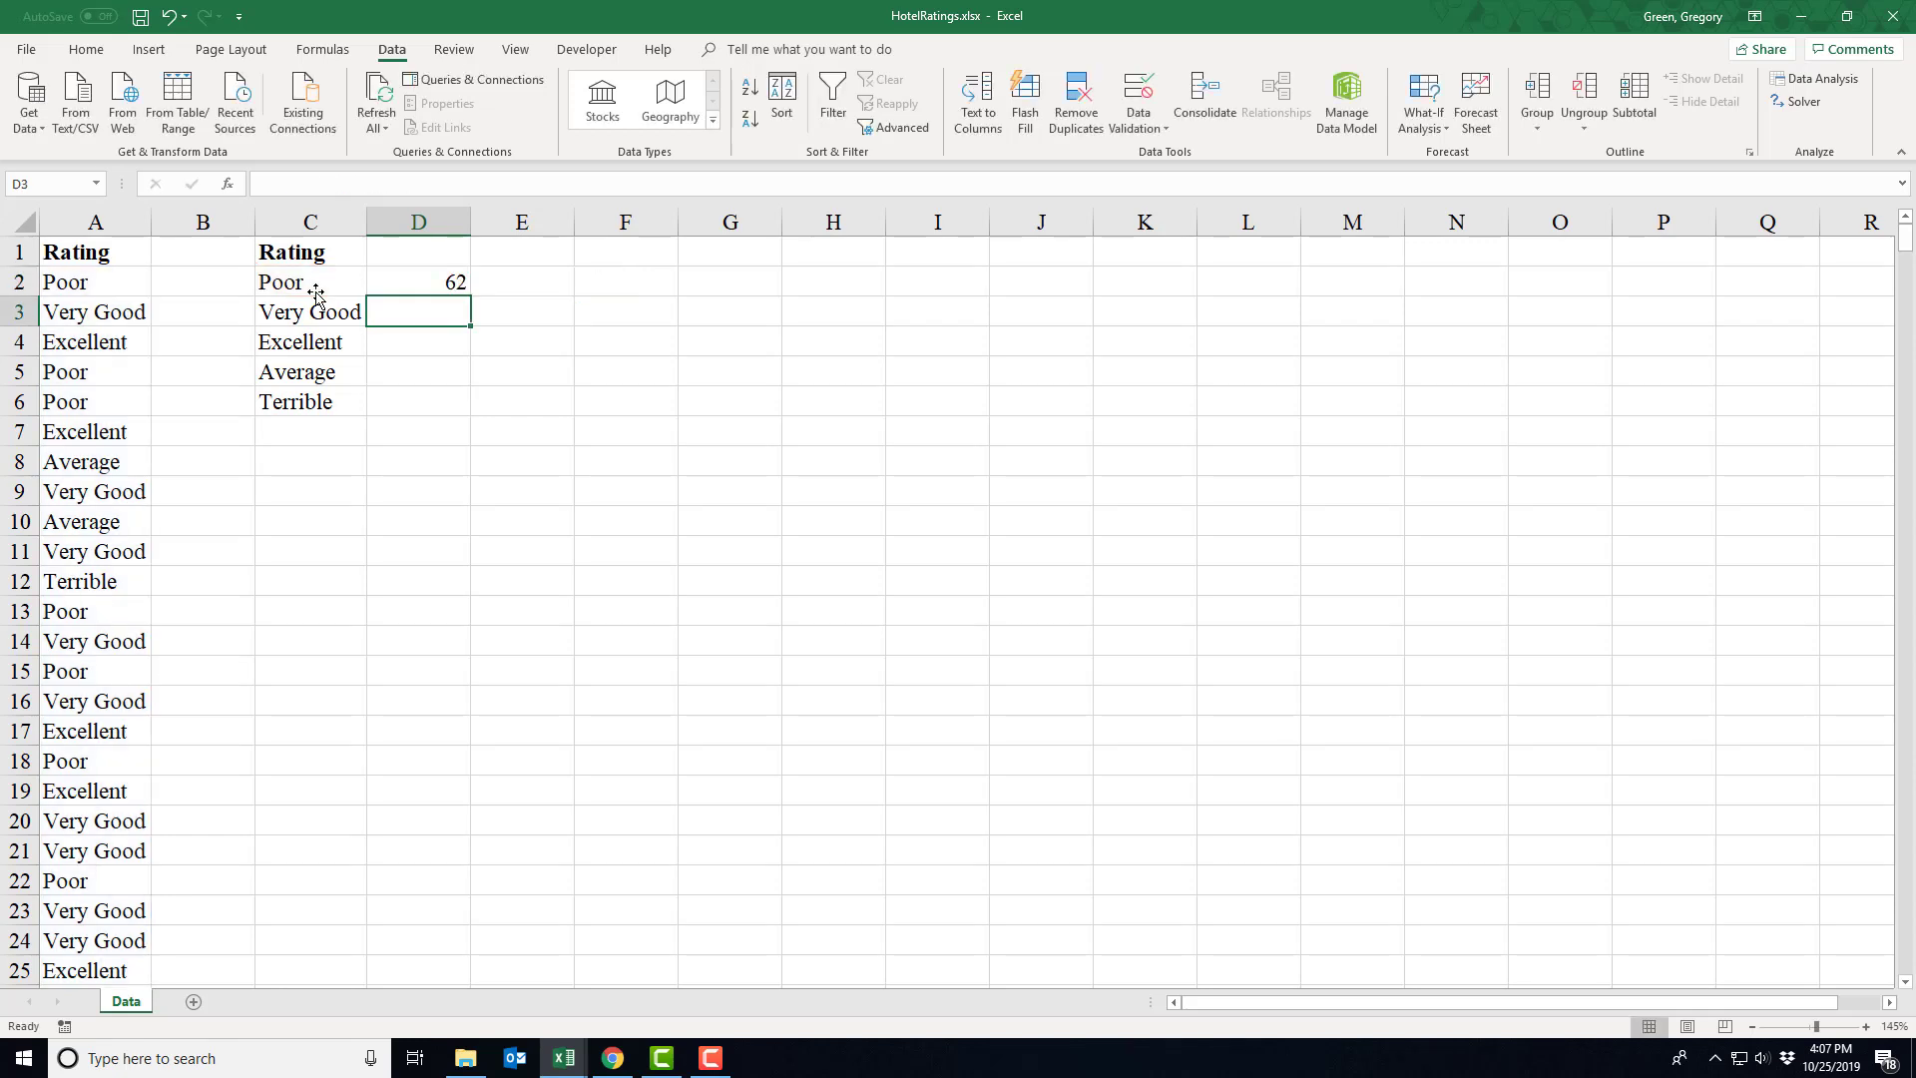
# Fill the COUNTIF formula from D2 down through D6 to count the remaining ratings.
pyautogui.click(446, 288)
pyautogui.moveTo(471, 295); pyautogui.dragTo(459, 409)
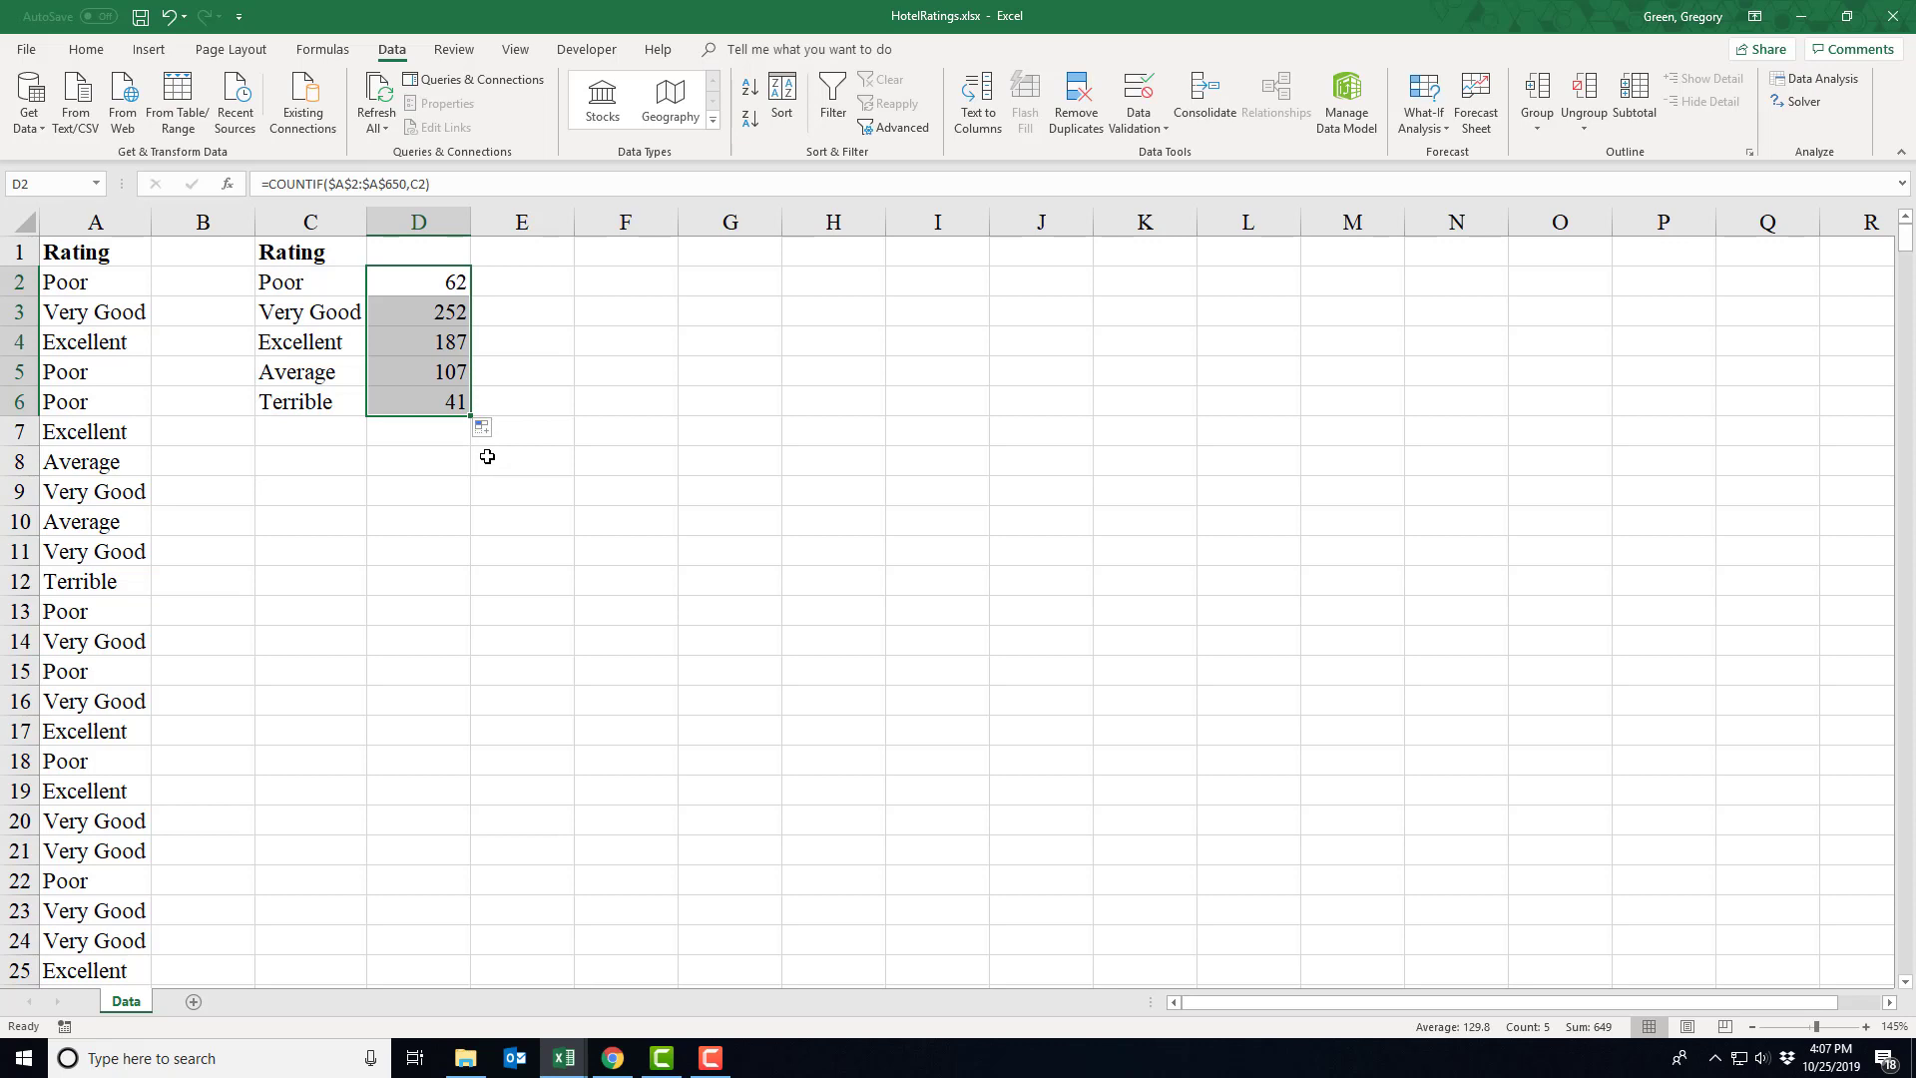
# Compare the Excellent label in C4 with the Excellent ratings in A7 and A4, checking for trailing spaces.
pyautogui.click(122, 433)
pyautogui.click(267, 344)
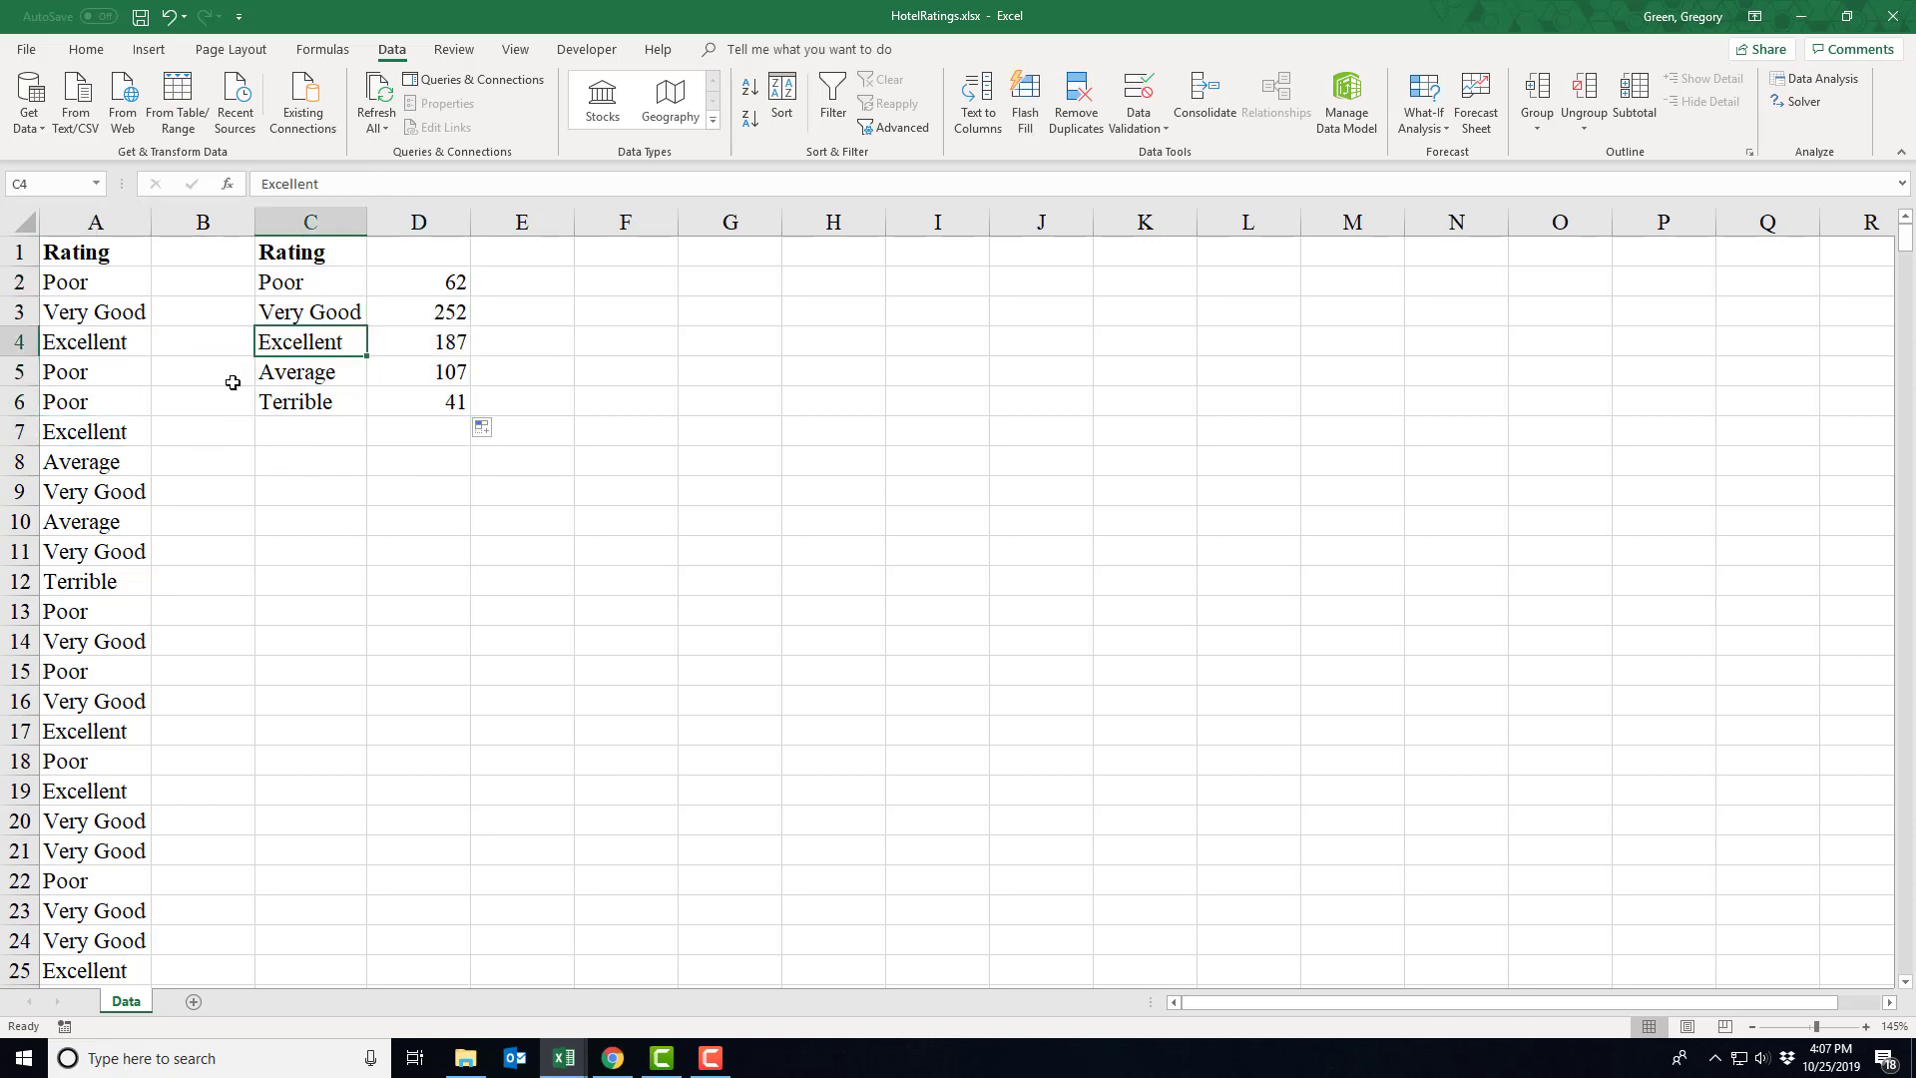
pyautogui.keyDown('shift'); pyautogui.click(125, 432); pyautogui.keyUp('shift')
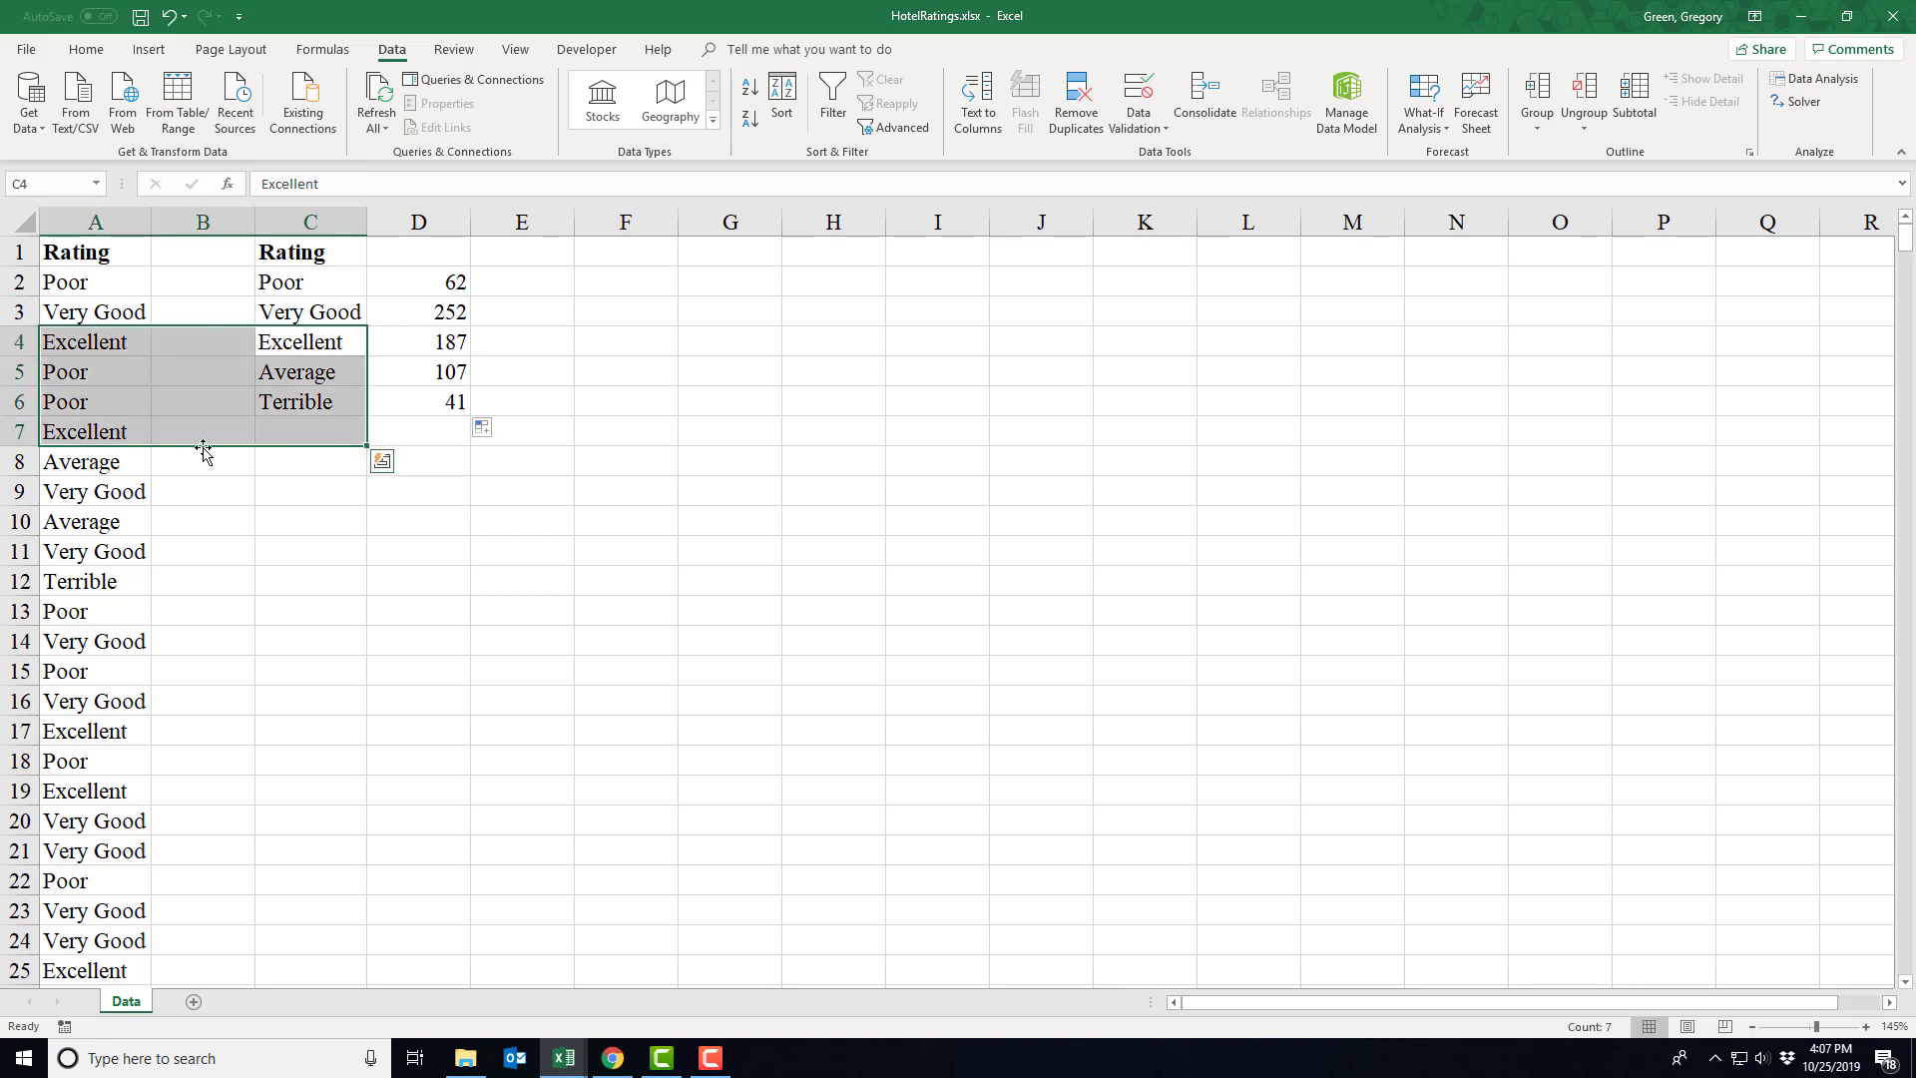
pyautogui.click(120, 436)
pyautogui.keyDown('ctrl'); pyautogui.click(266, 345); pyautogui.keyUp('ctrl')
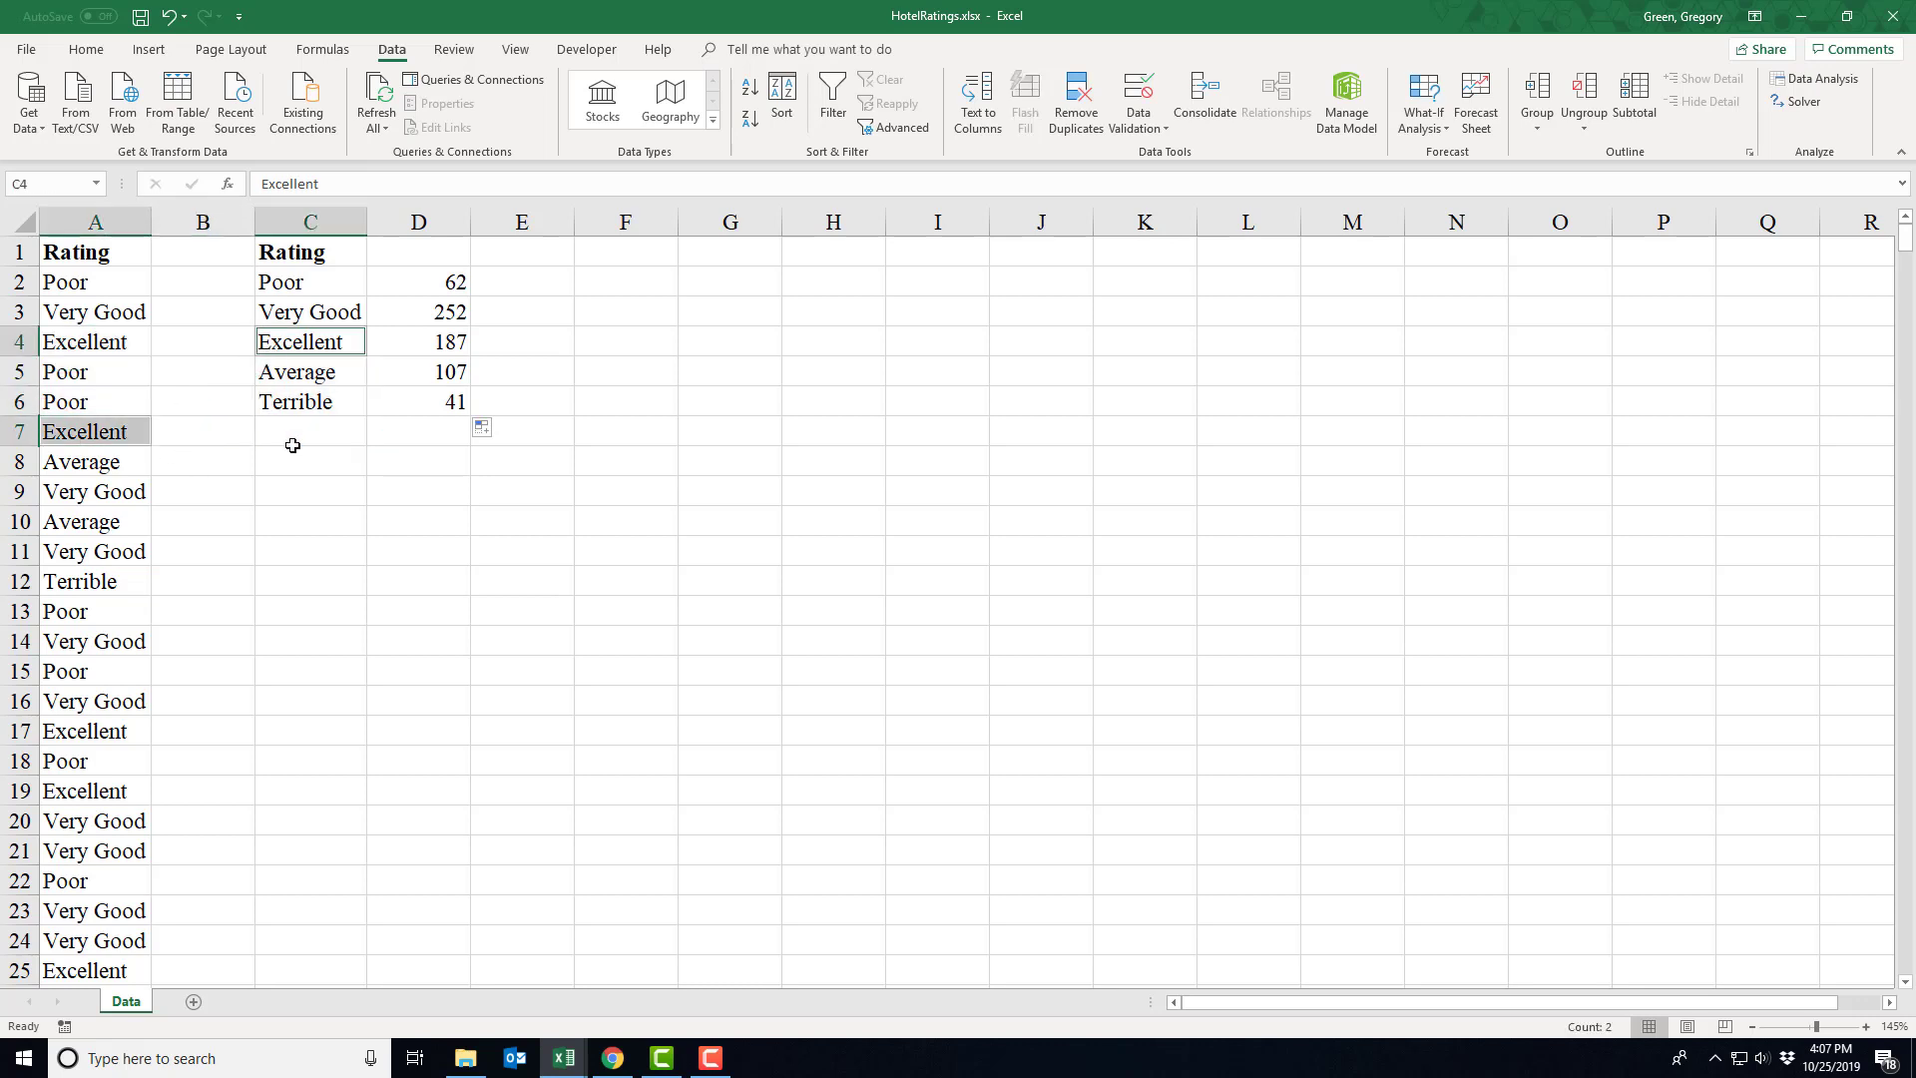
pyautogui.click(291, 347)
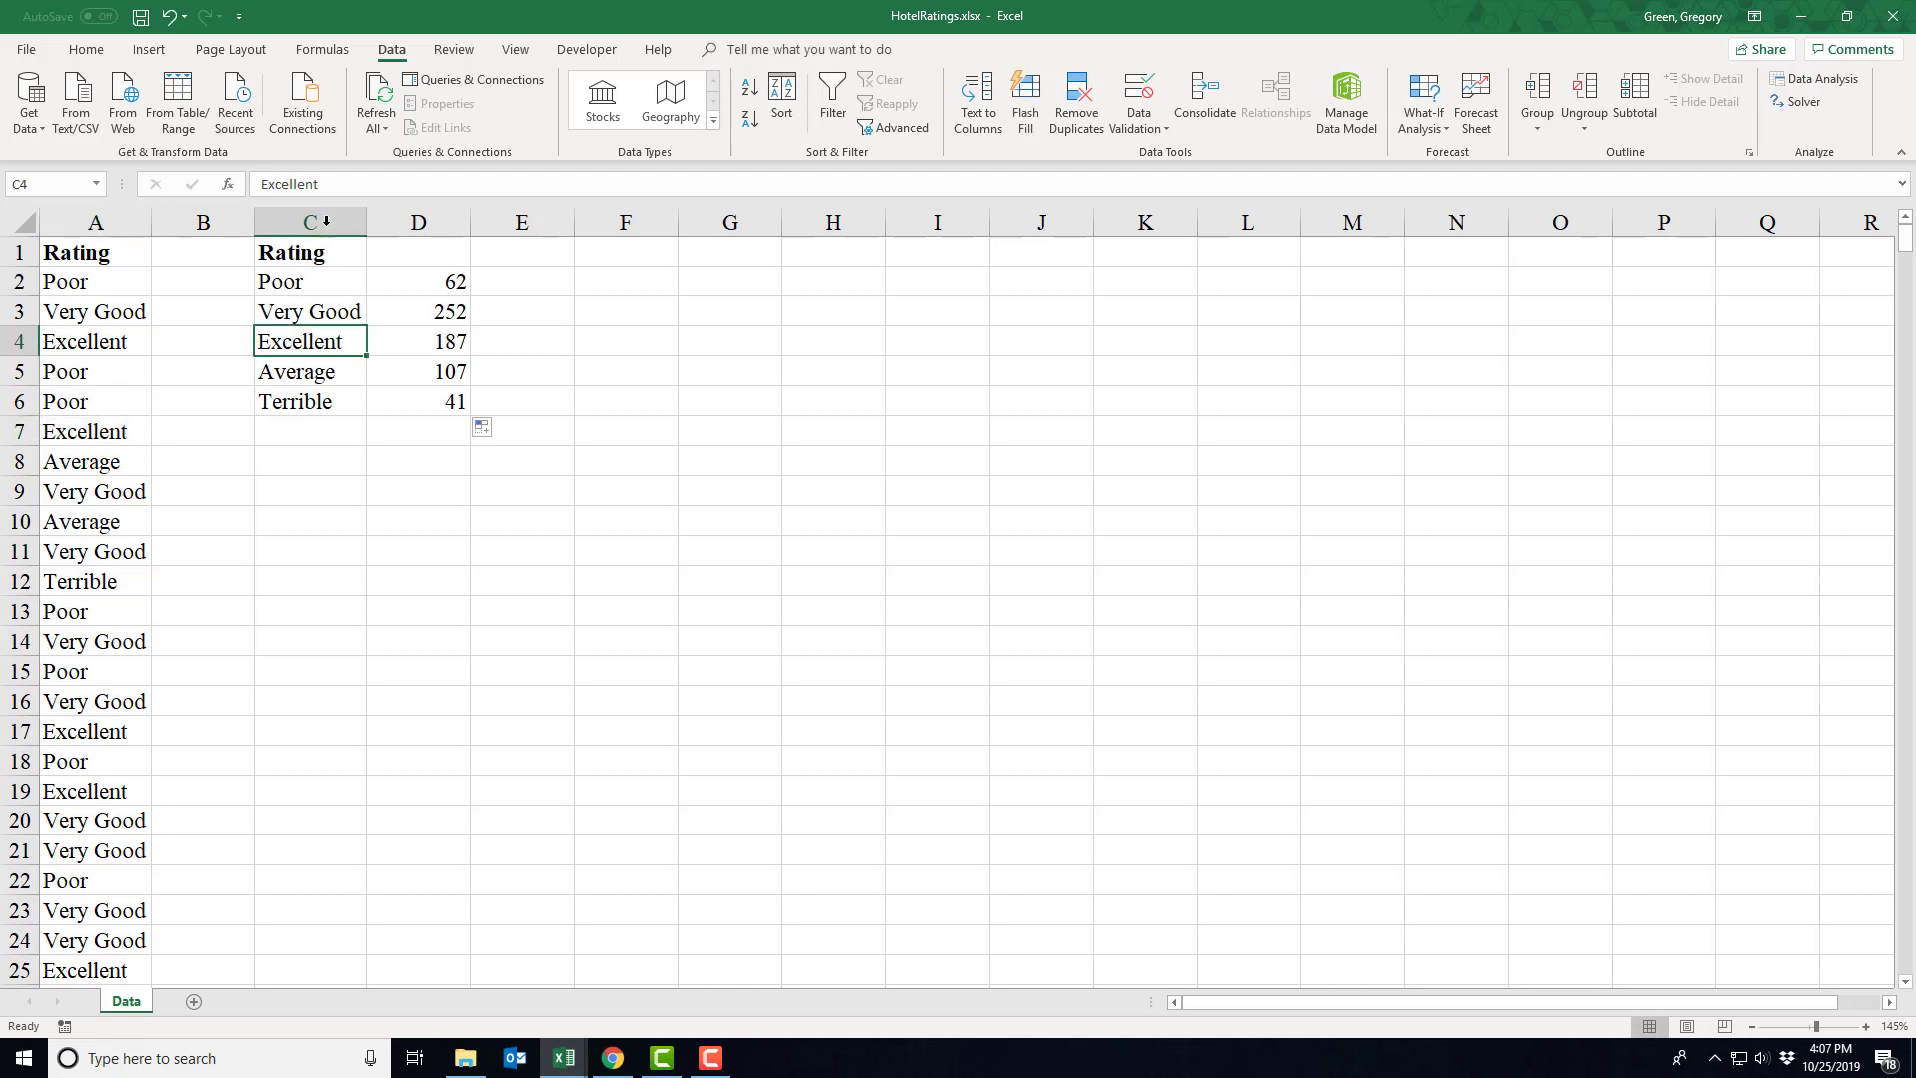
pyautogui.click(347, 180)
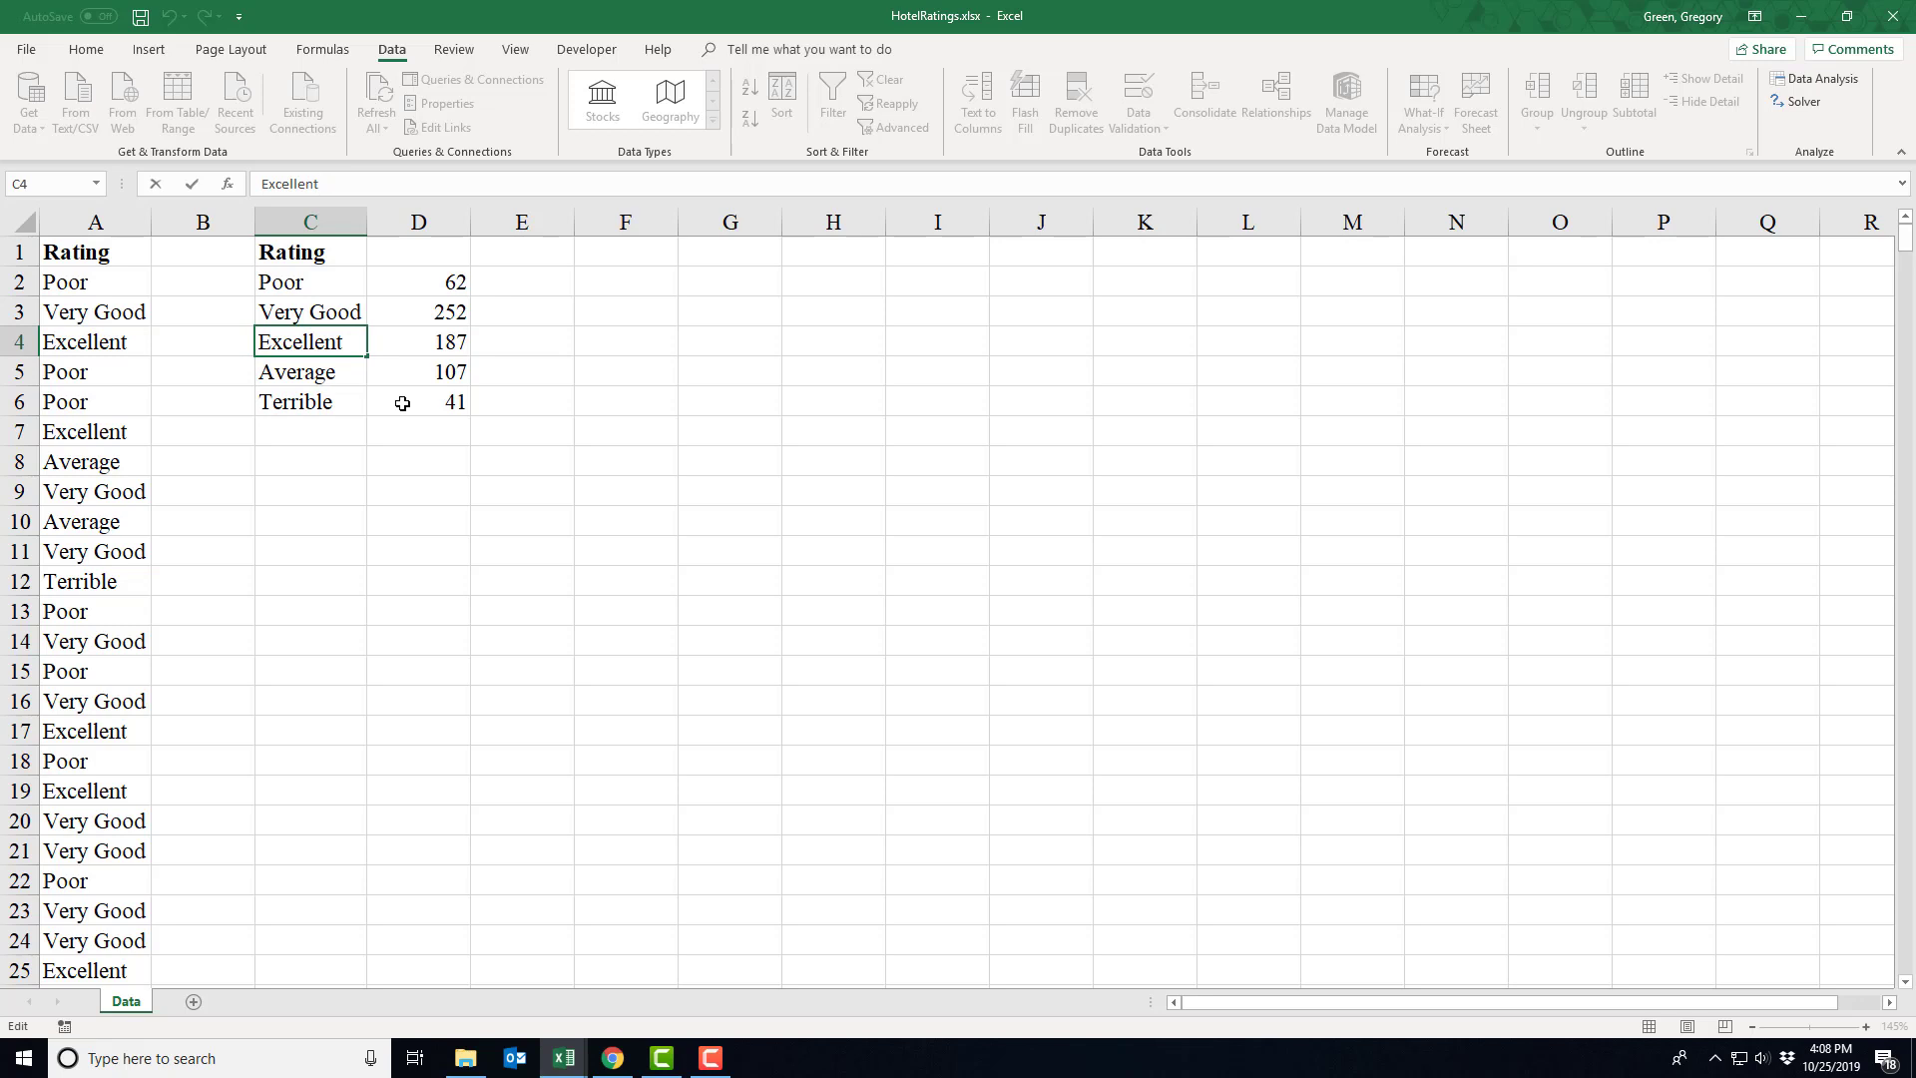
pyautogui.click(143, 314)
pyautogui.click(141, 340)
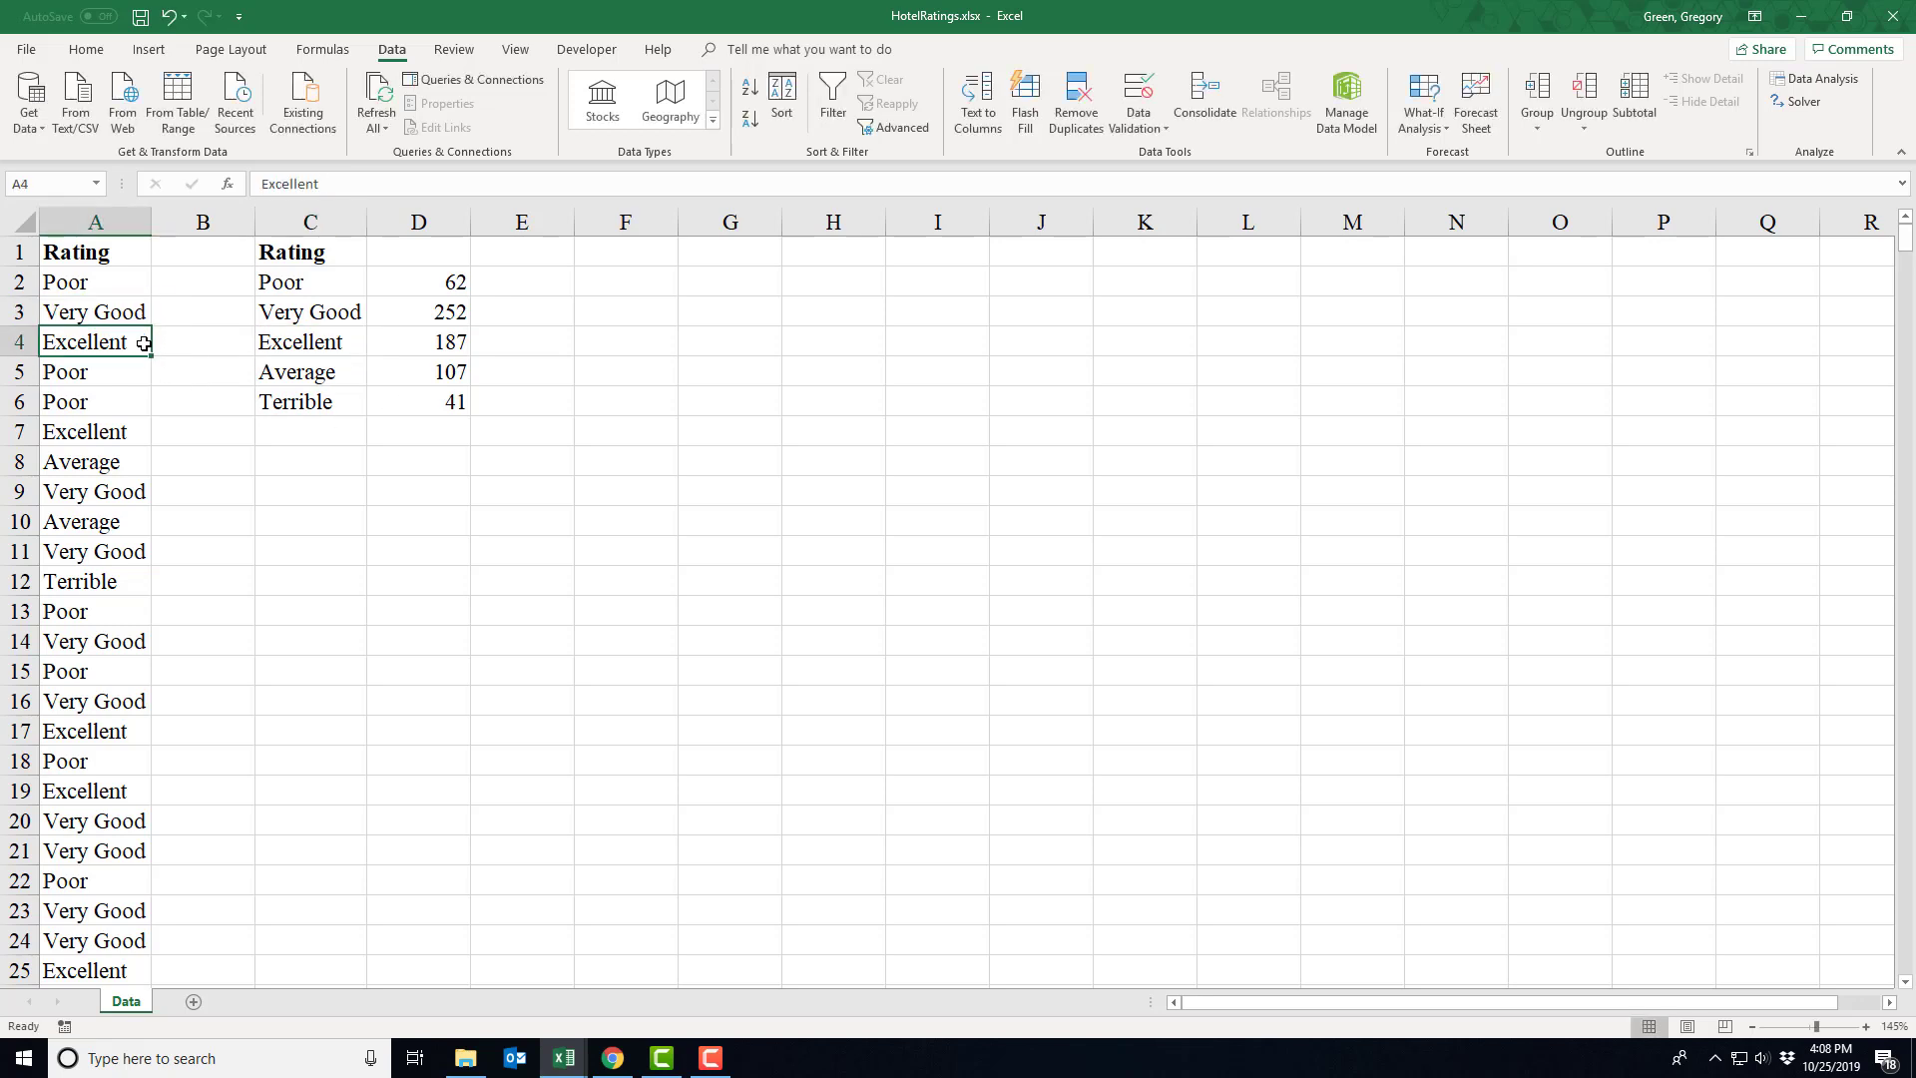
pyautogui.click(335, 179)
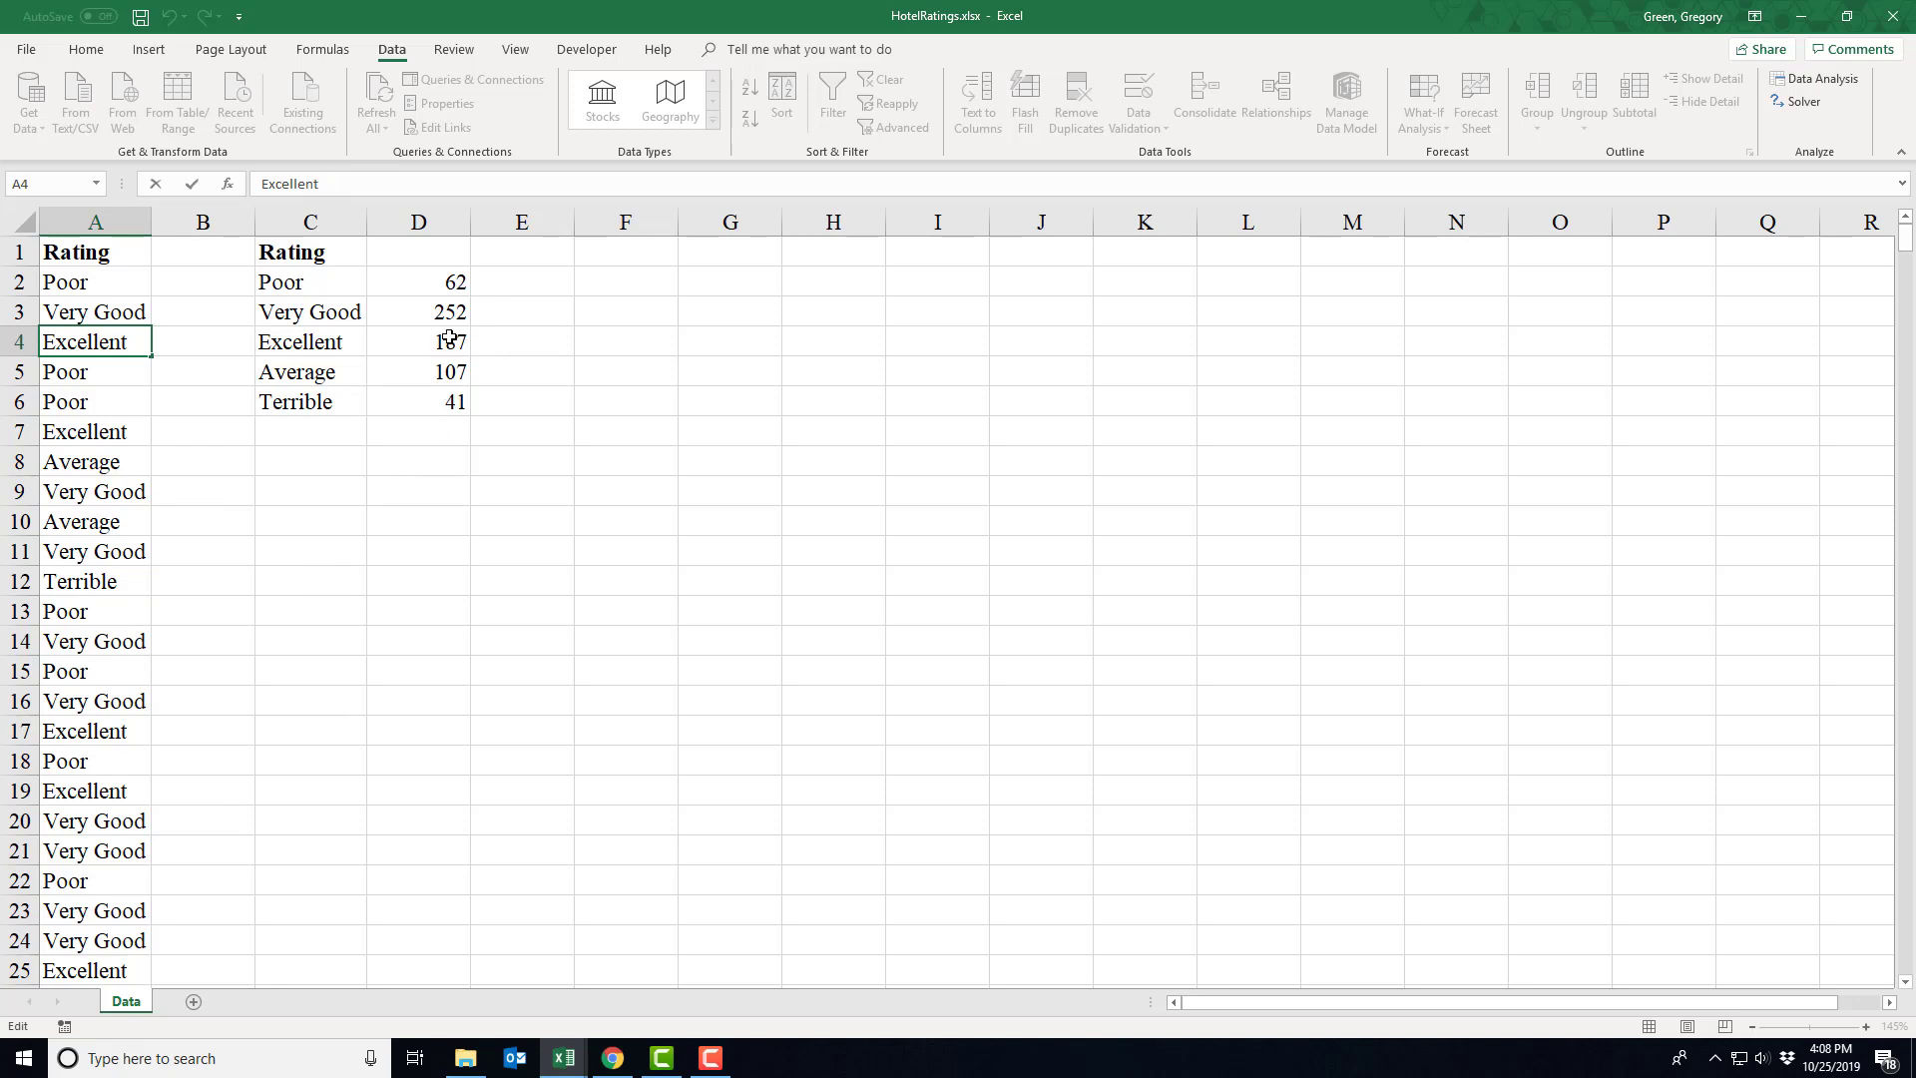
# Enter the fixed value 62 in E2, beside the formula-based Poor count in D2.
pyautogui.click(435, 283)
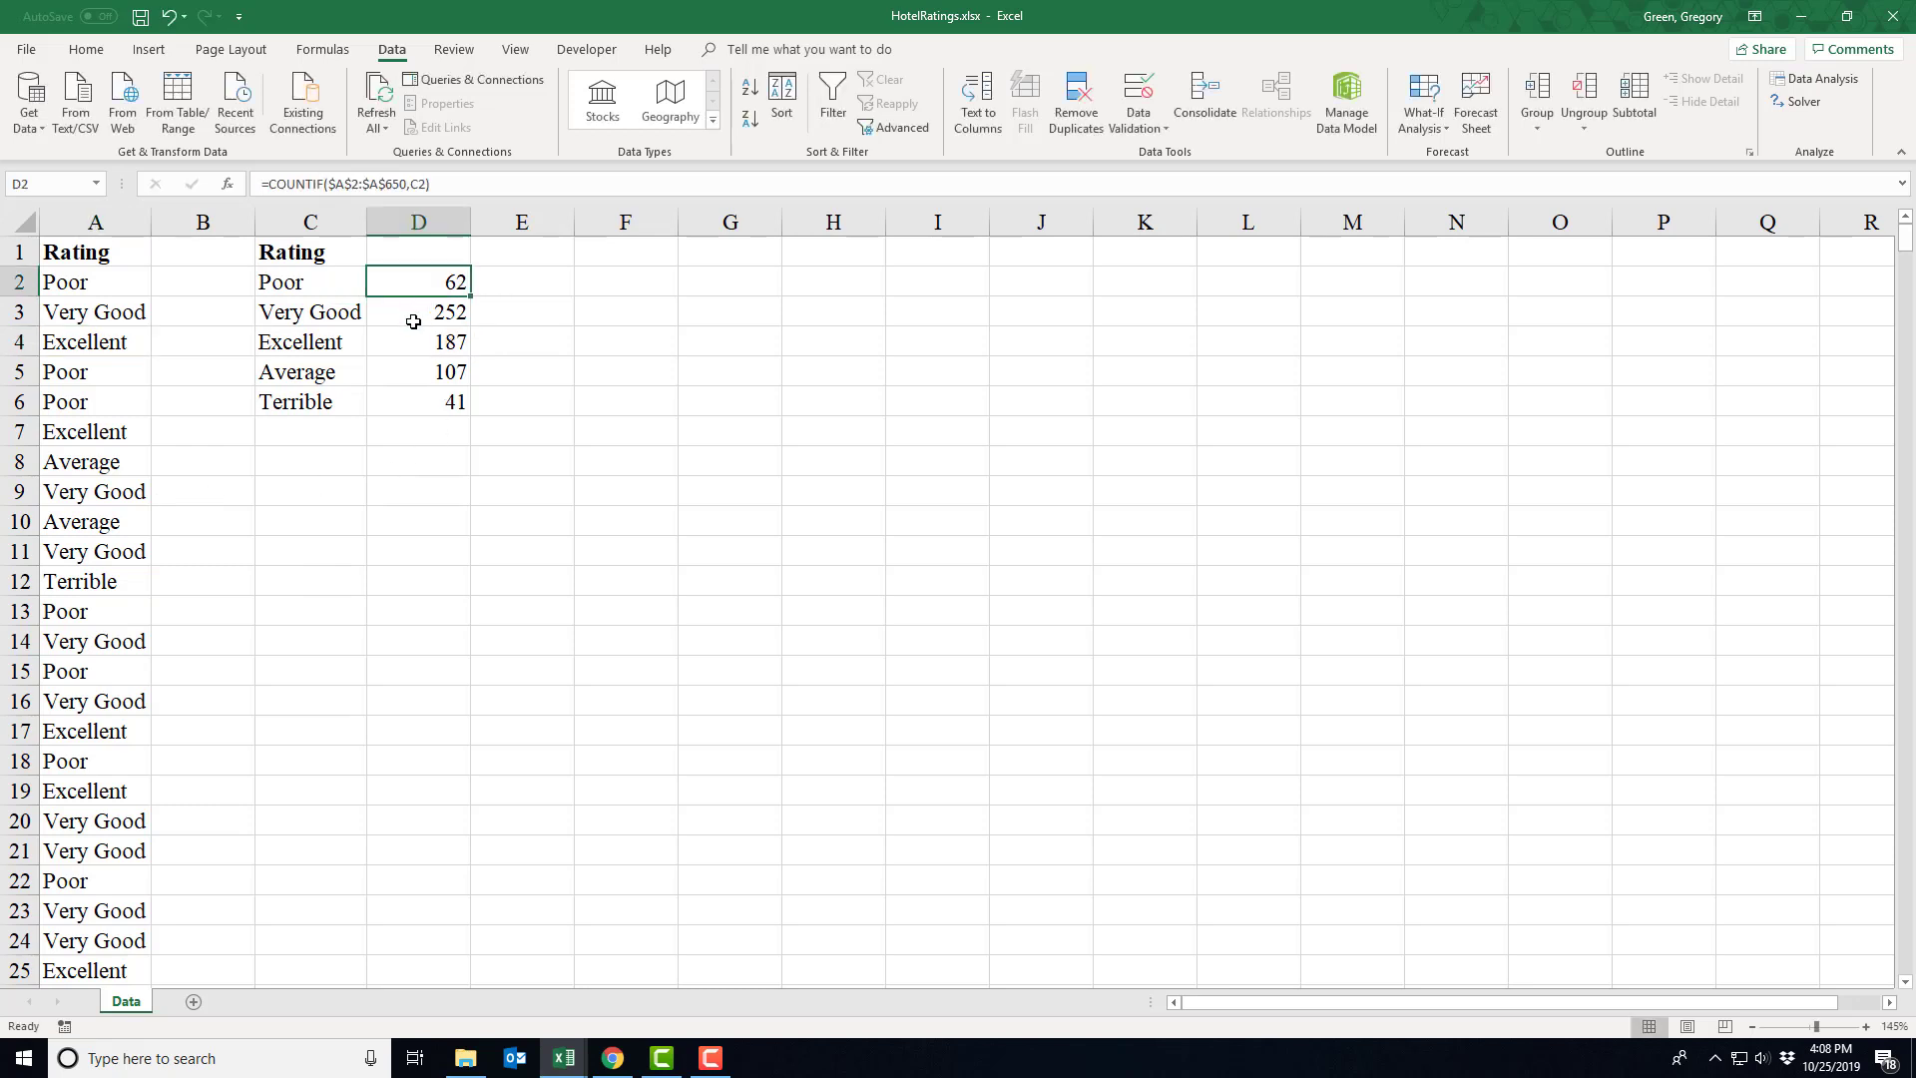
pyautogui.click(504, 284)
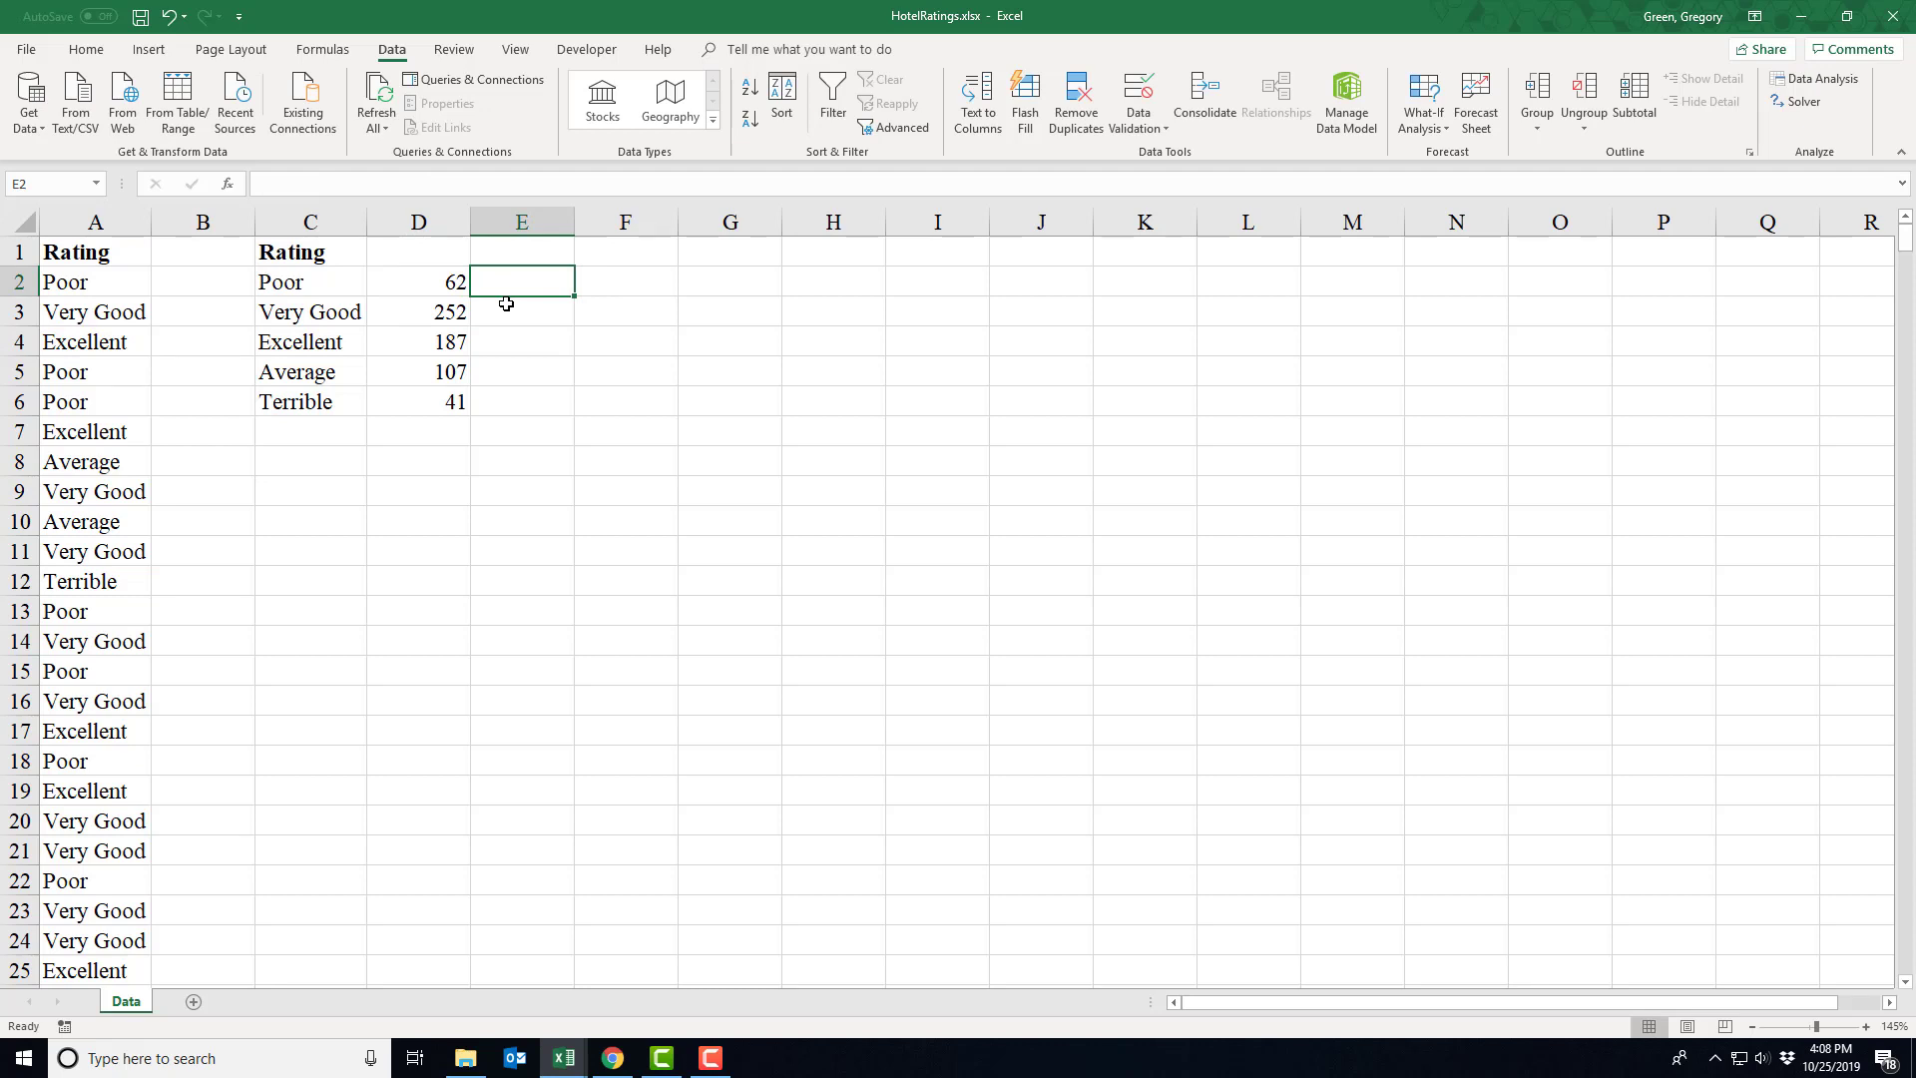
pyautogui.write('62')
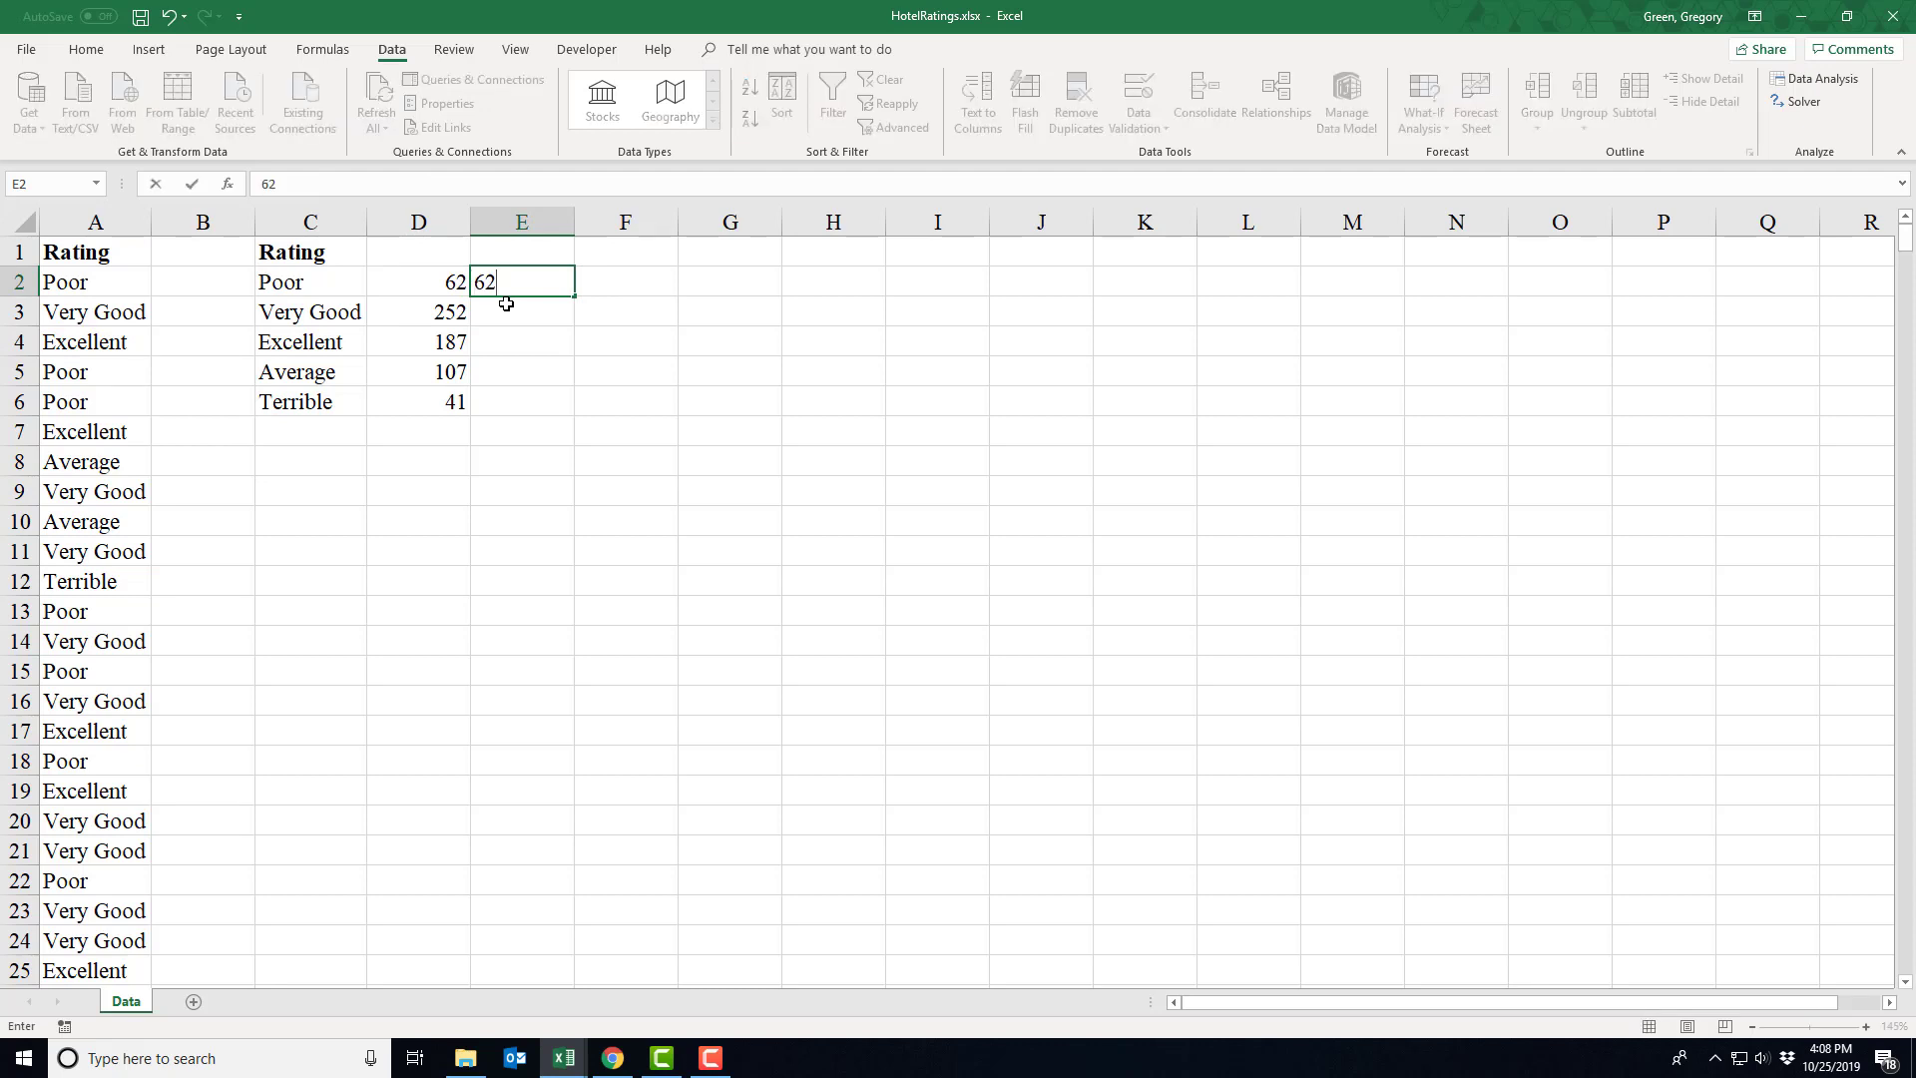
pyautogui.press('Return')
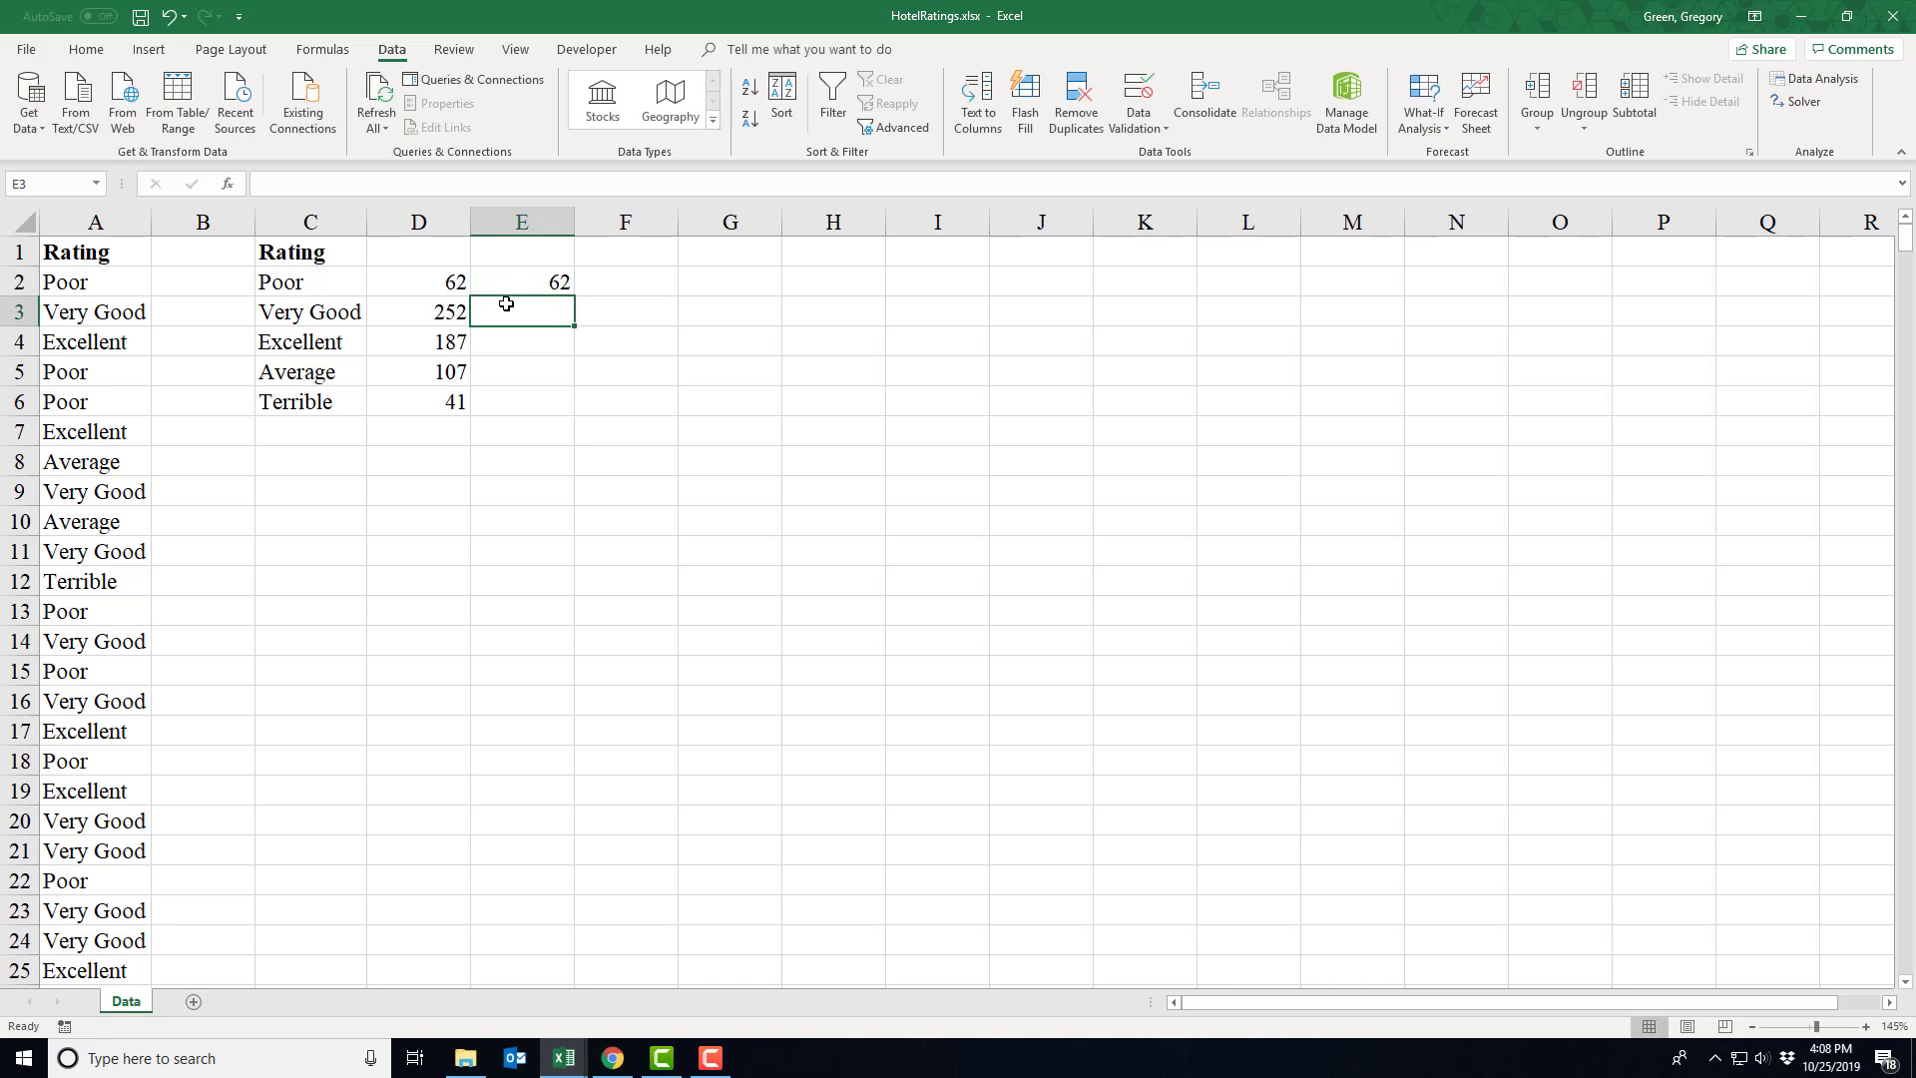
# Inspect the contents of E2 and D2 to compare the typed constant with the COUNTIF formula.
pyautogui.press('Up')
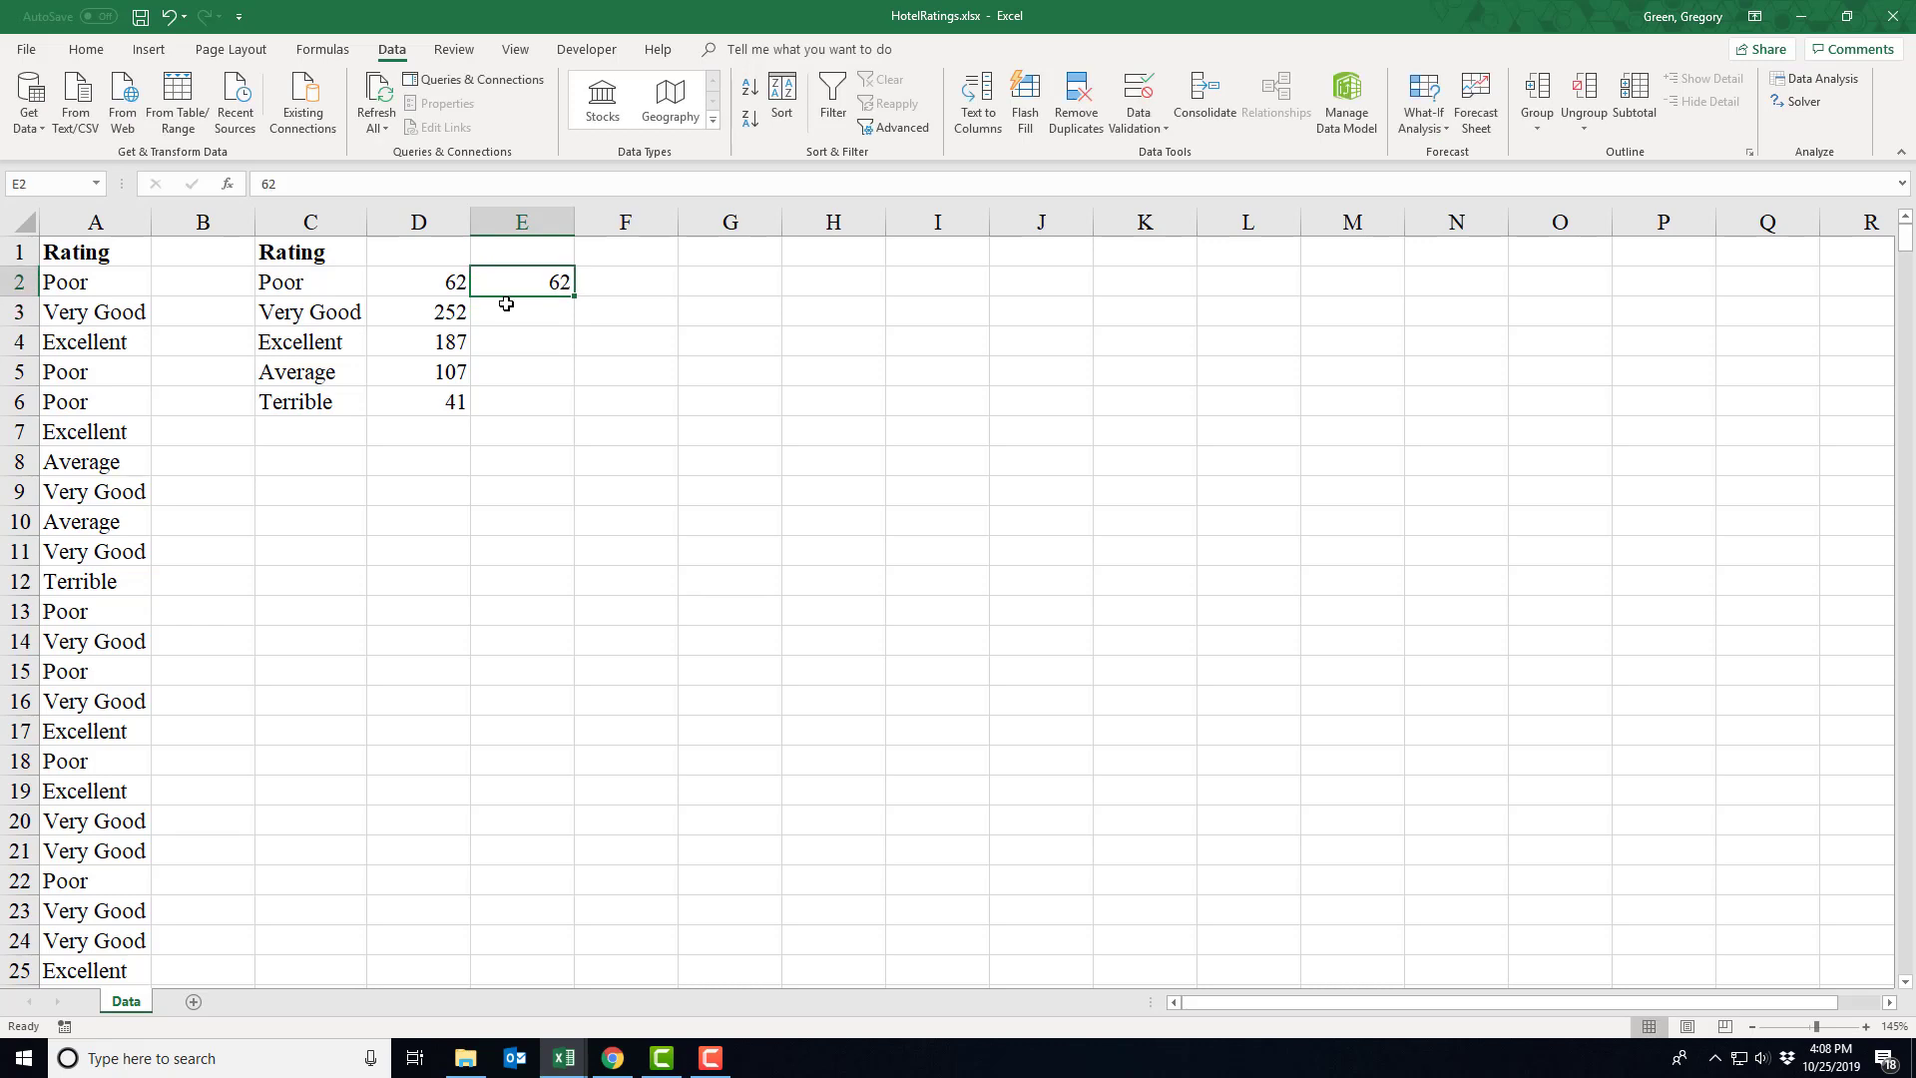
pyautogui.press('F2')
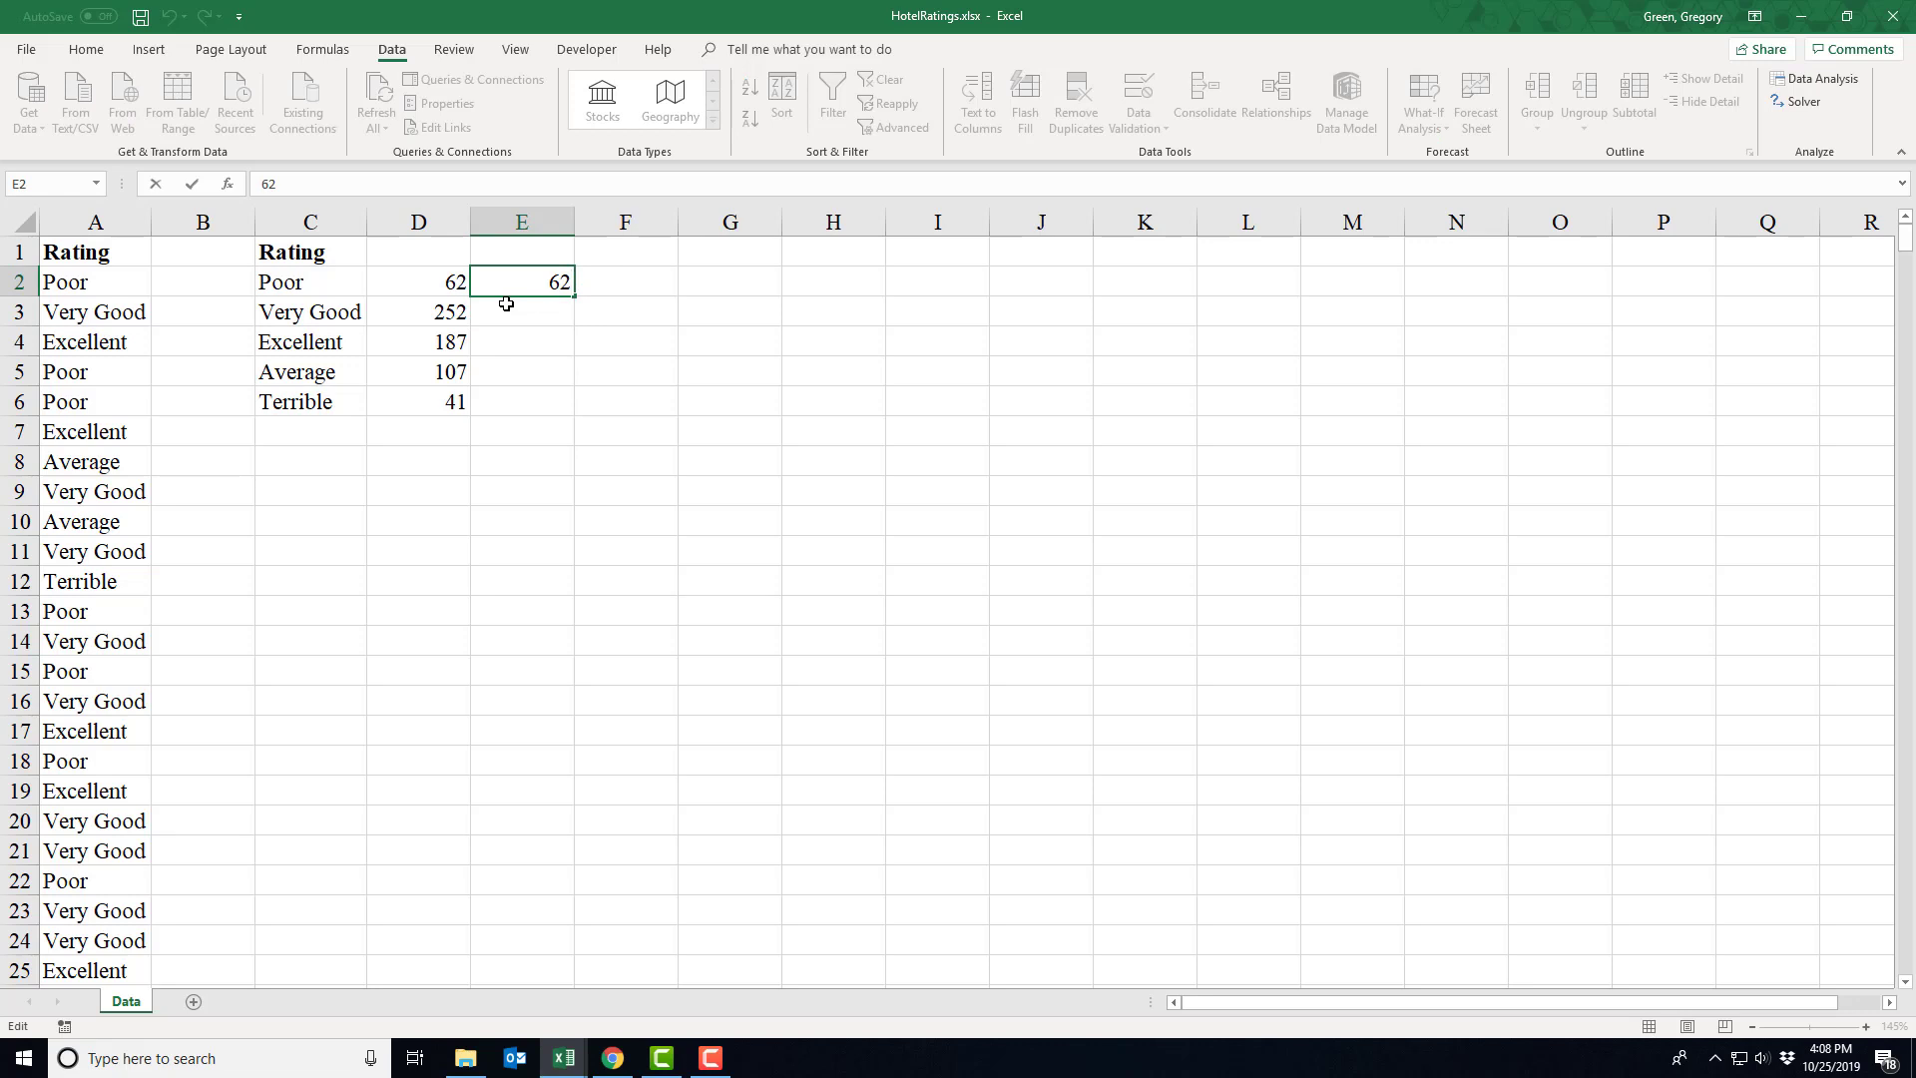
pyautogui.press('Escape')
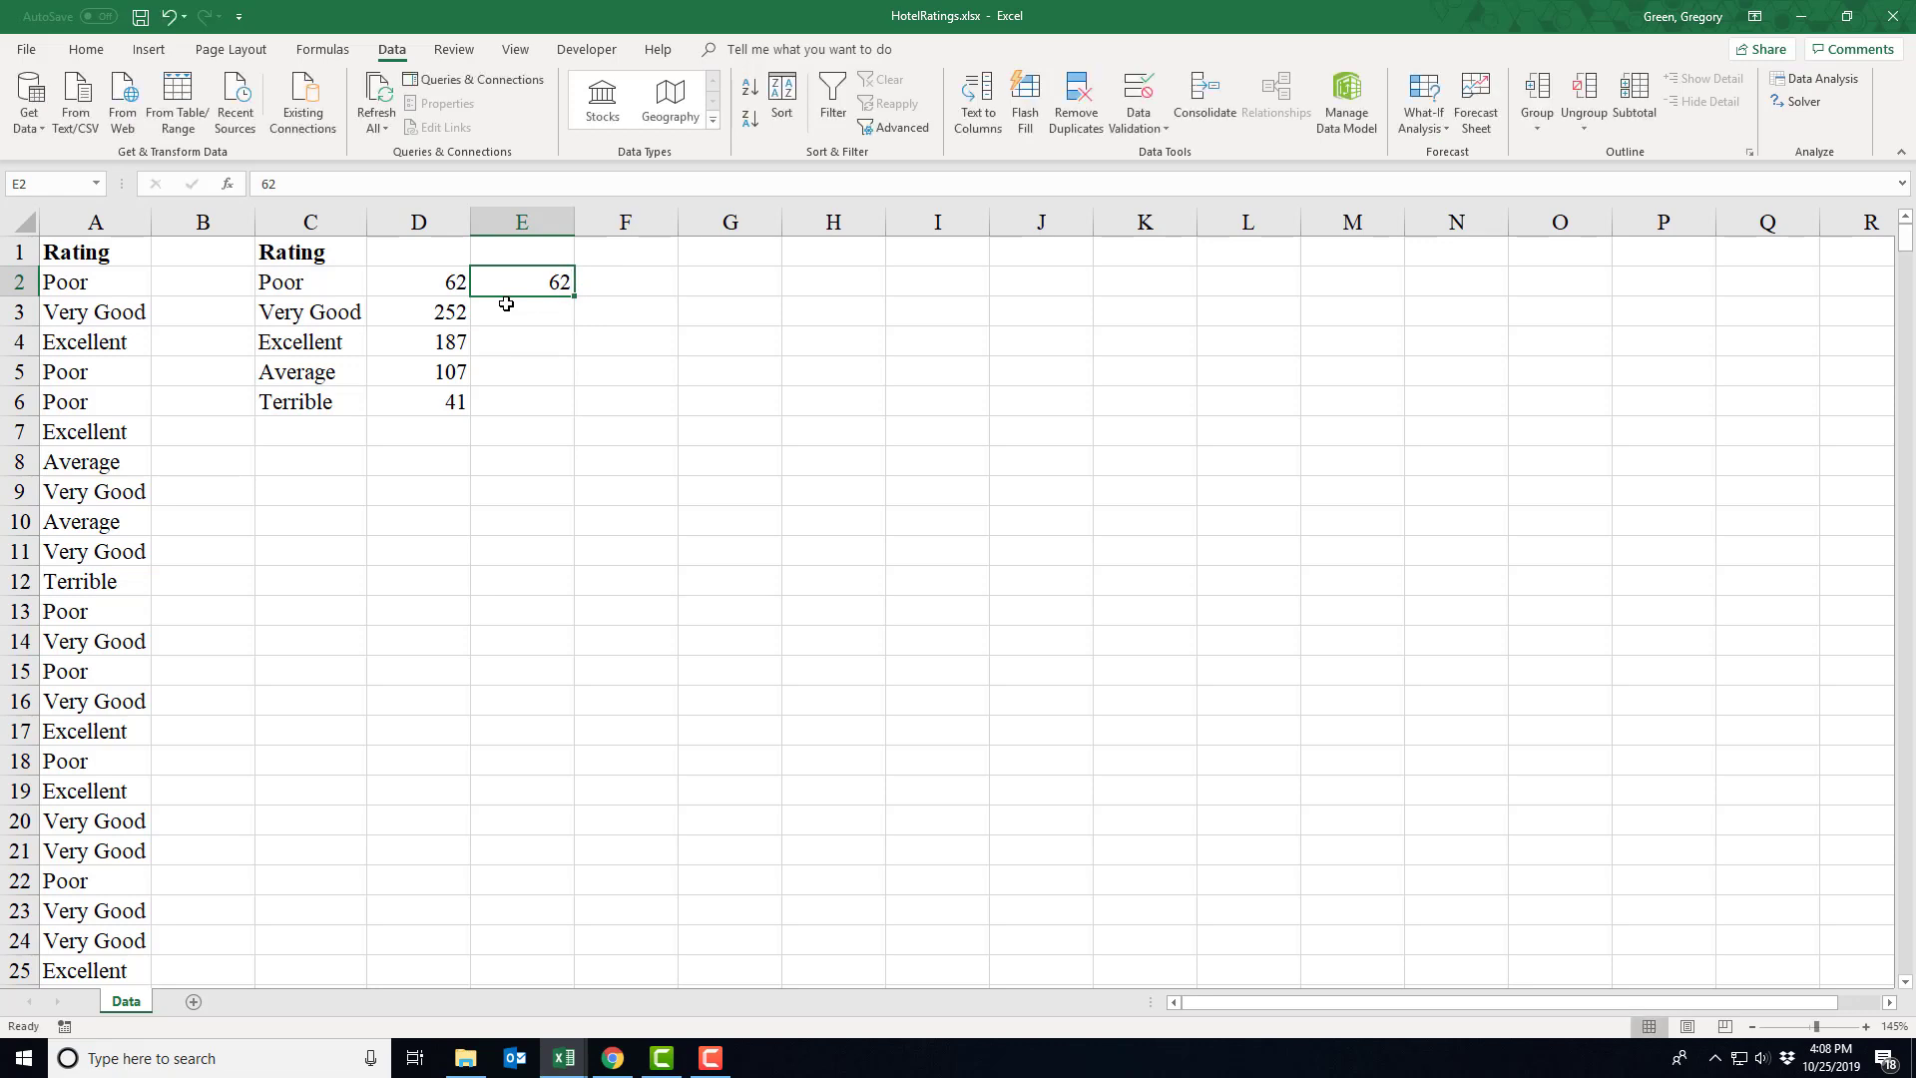
pyautogui.click(451, 282)
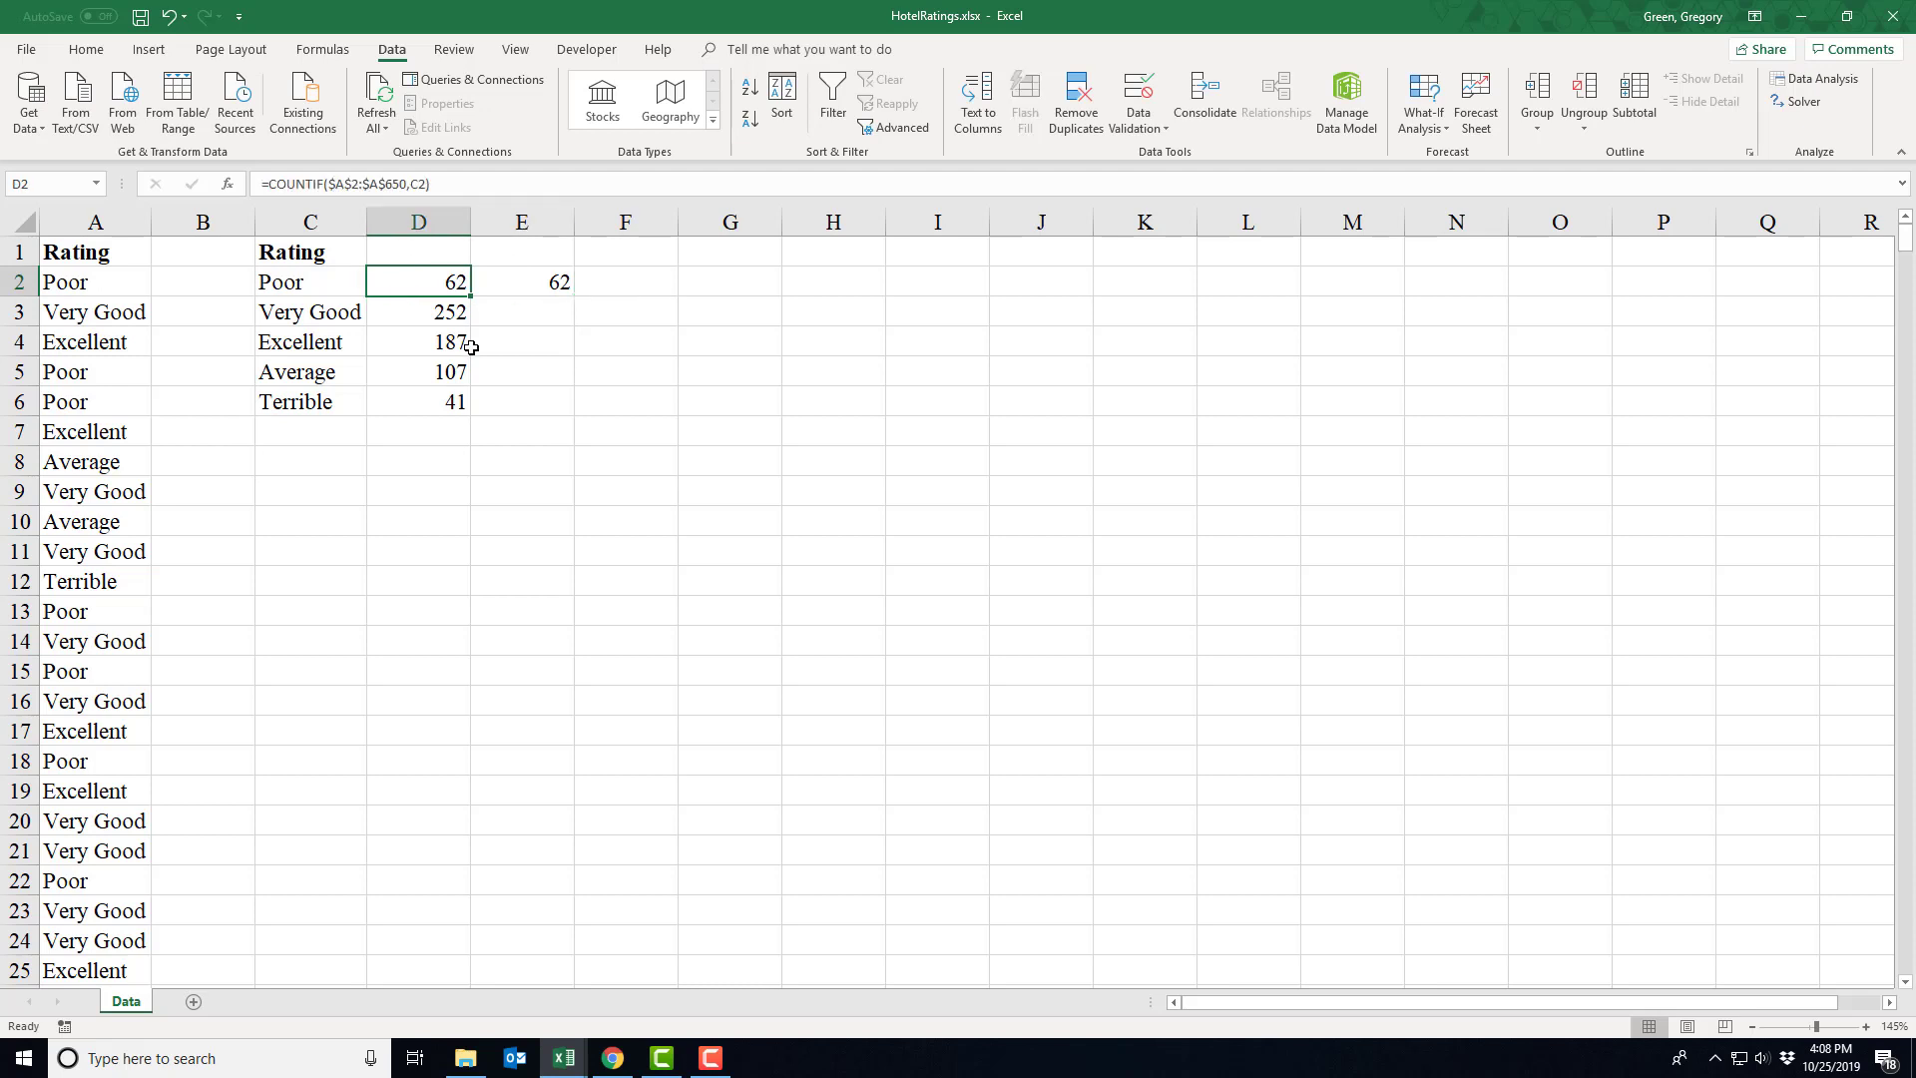
pyautogui.press('F2')
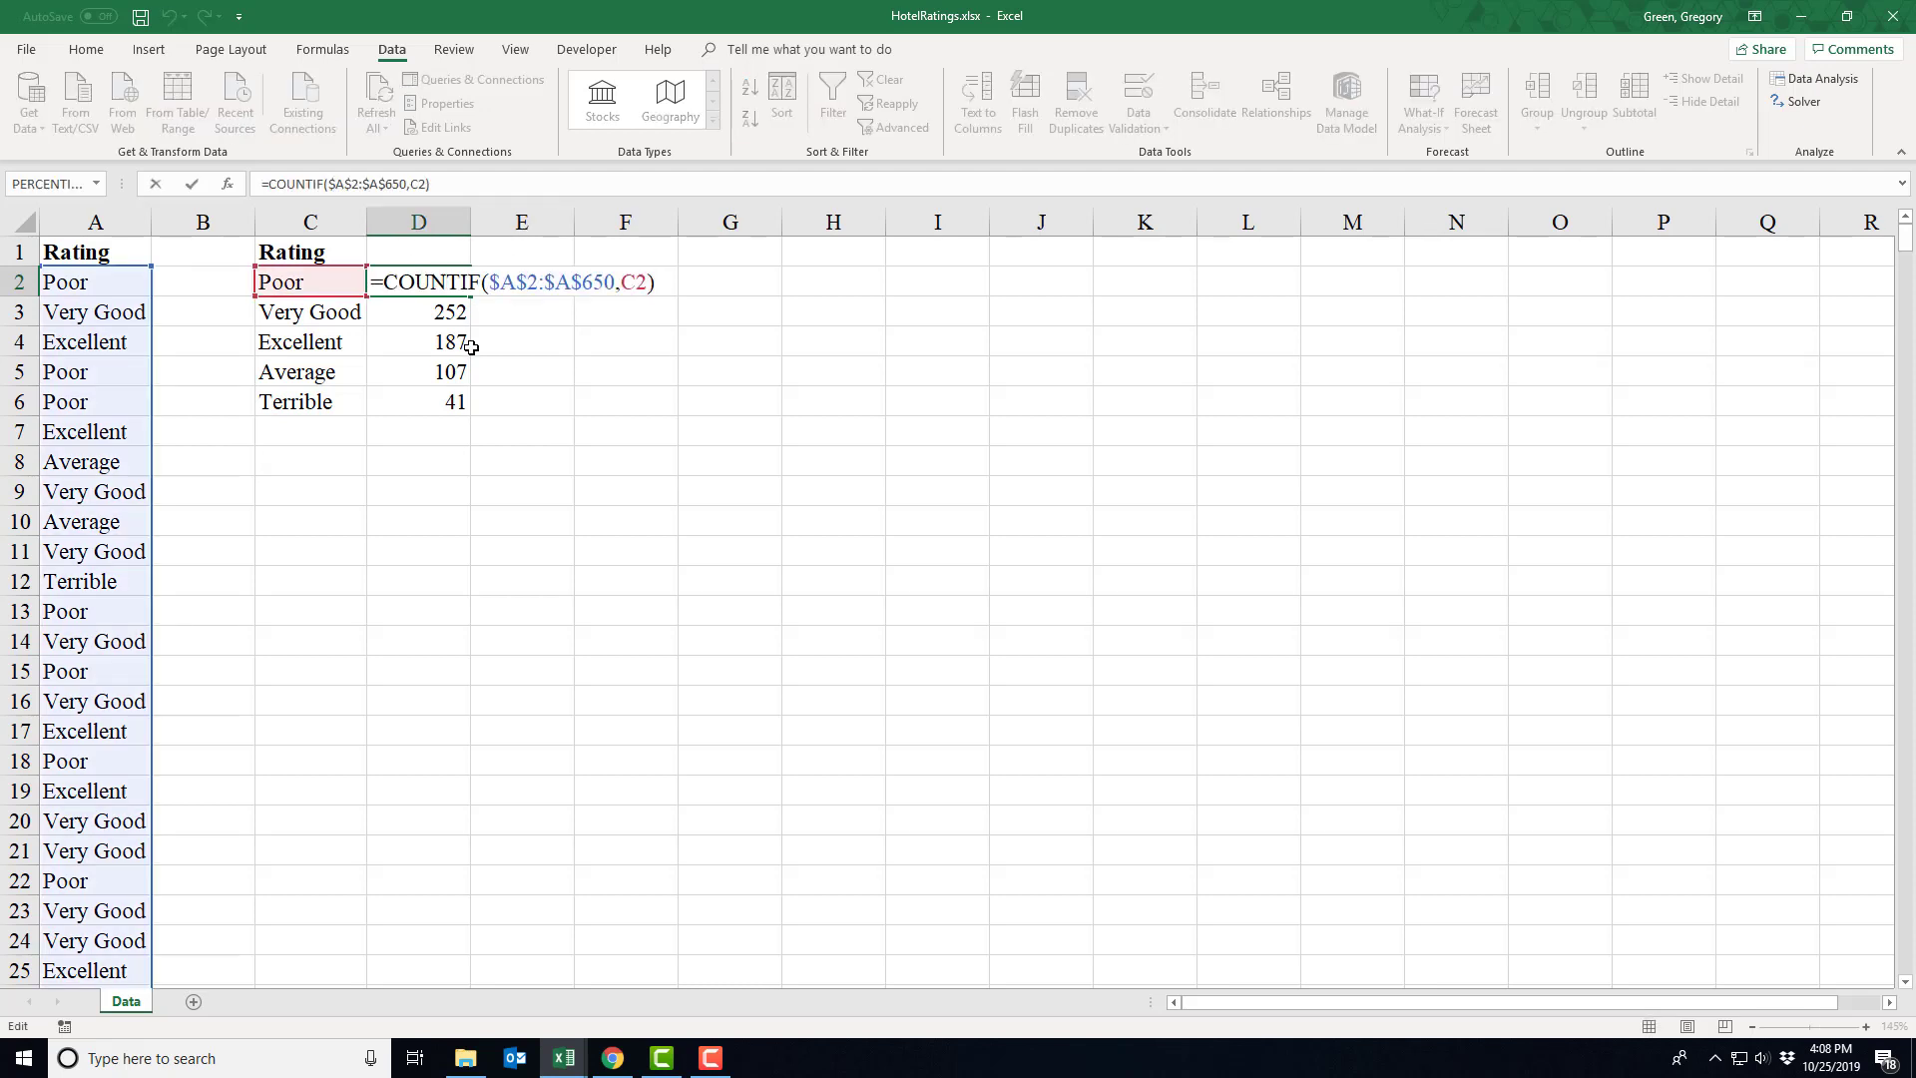
# Change the rating in A8 to Poor, compare the counts in D2 and E2, and undo the change.
pyautogui.click(104, 459)
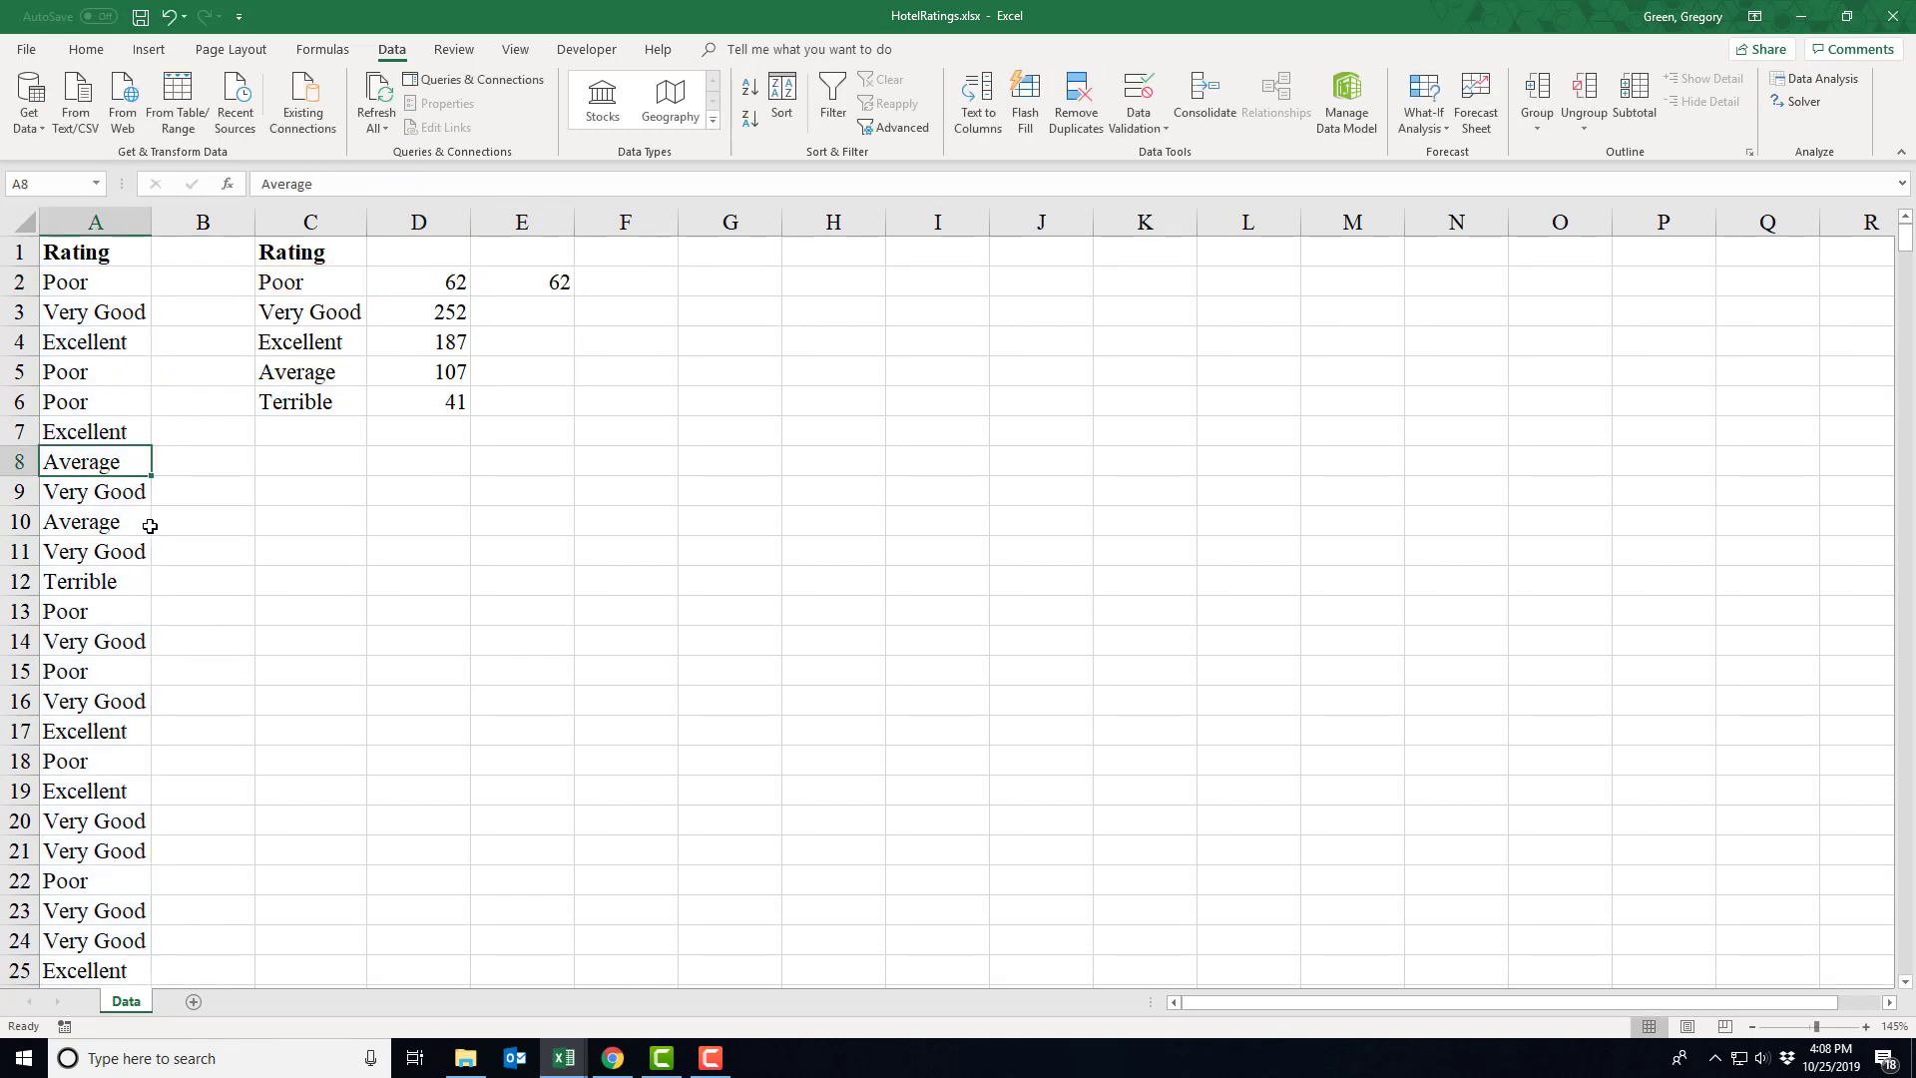
pyautogui.write('Poor')
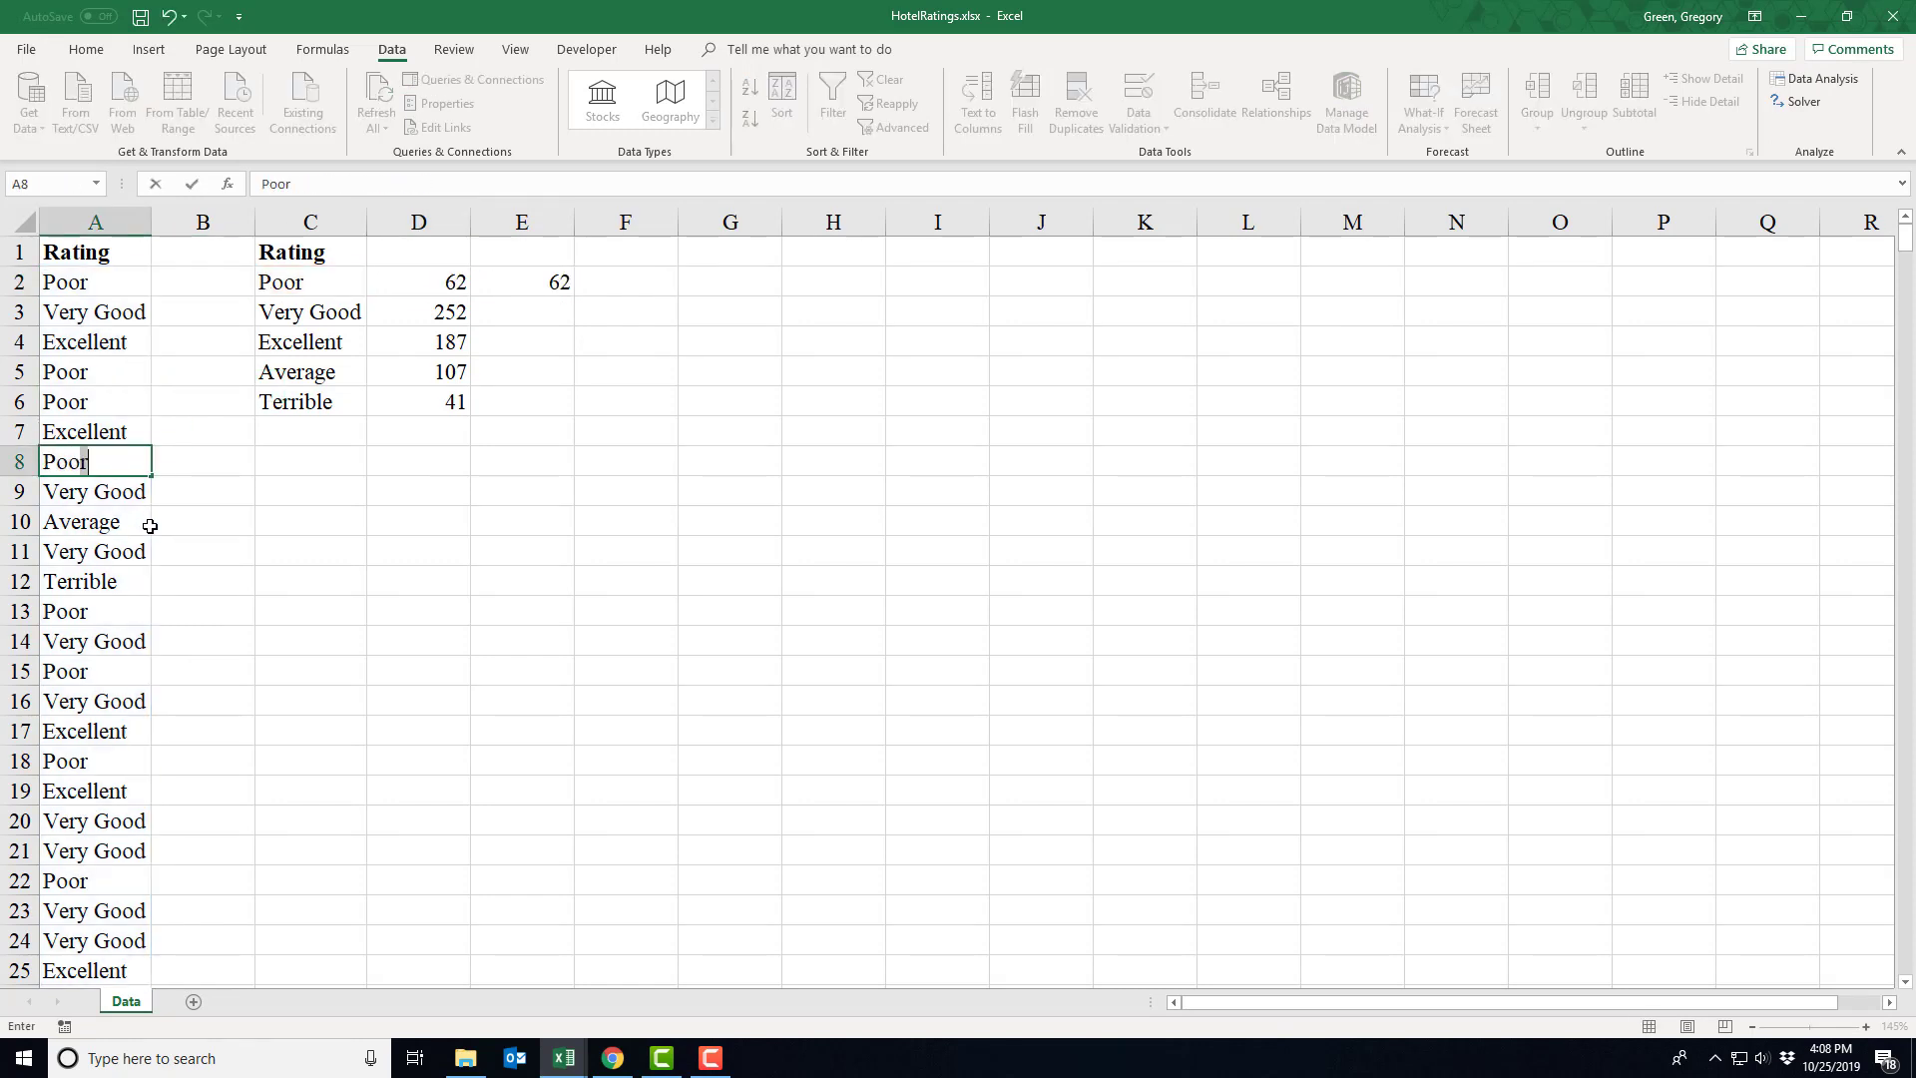
pyautogui.press('Return')
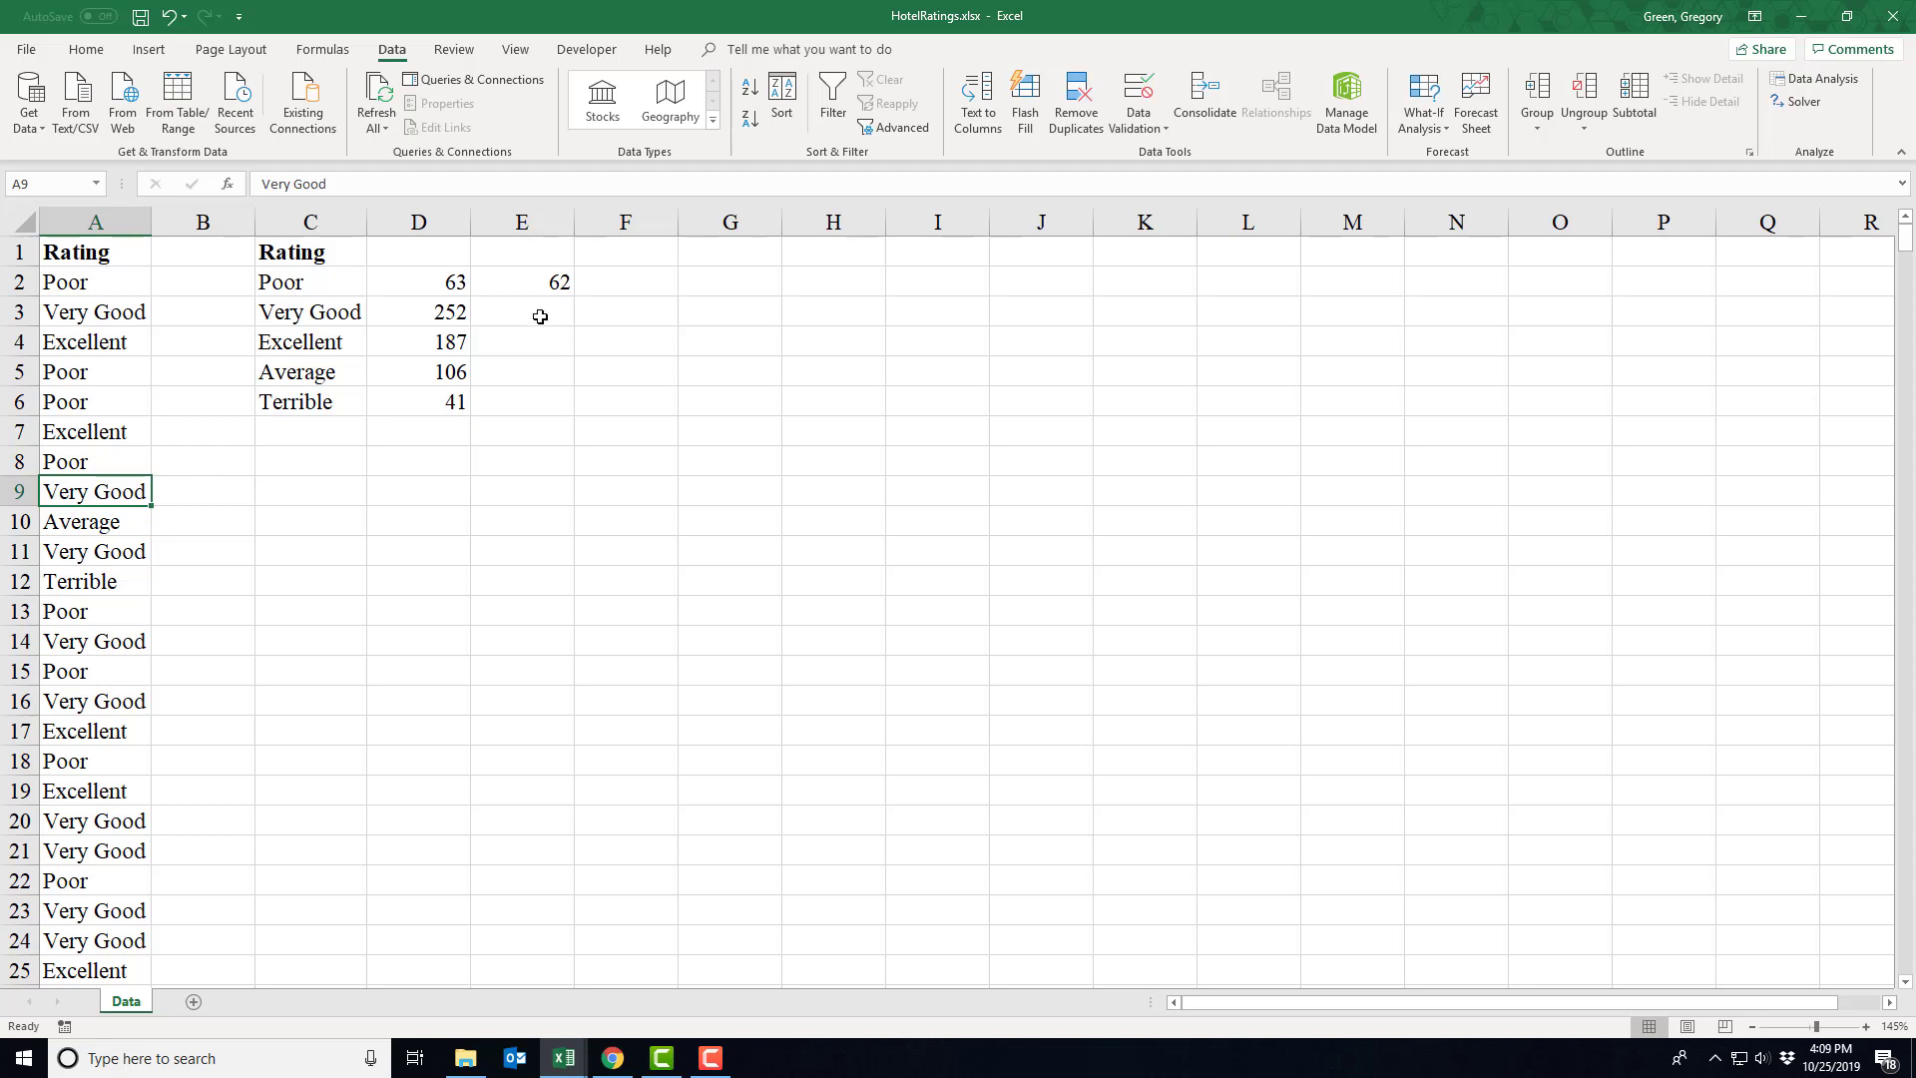
pyautogui.click(547, 283)
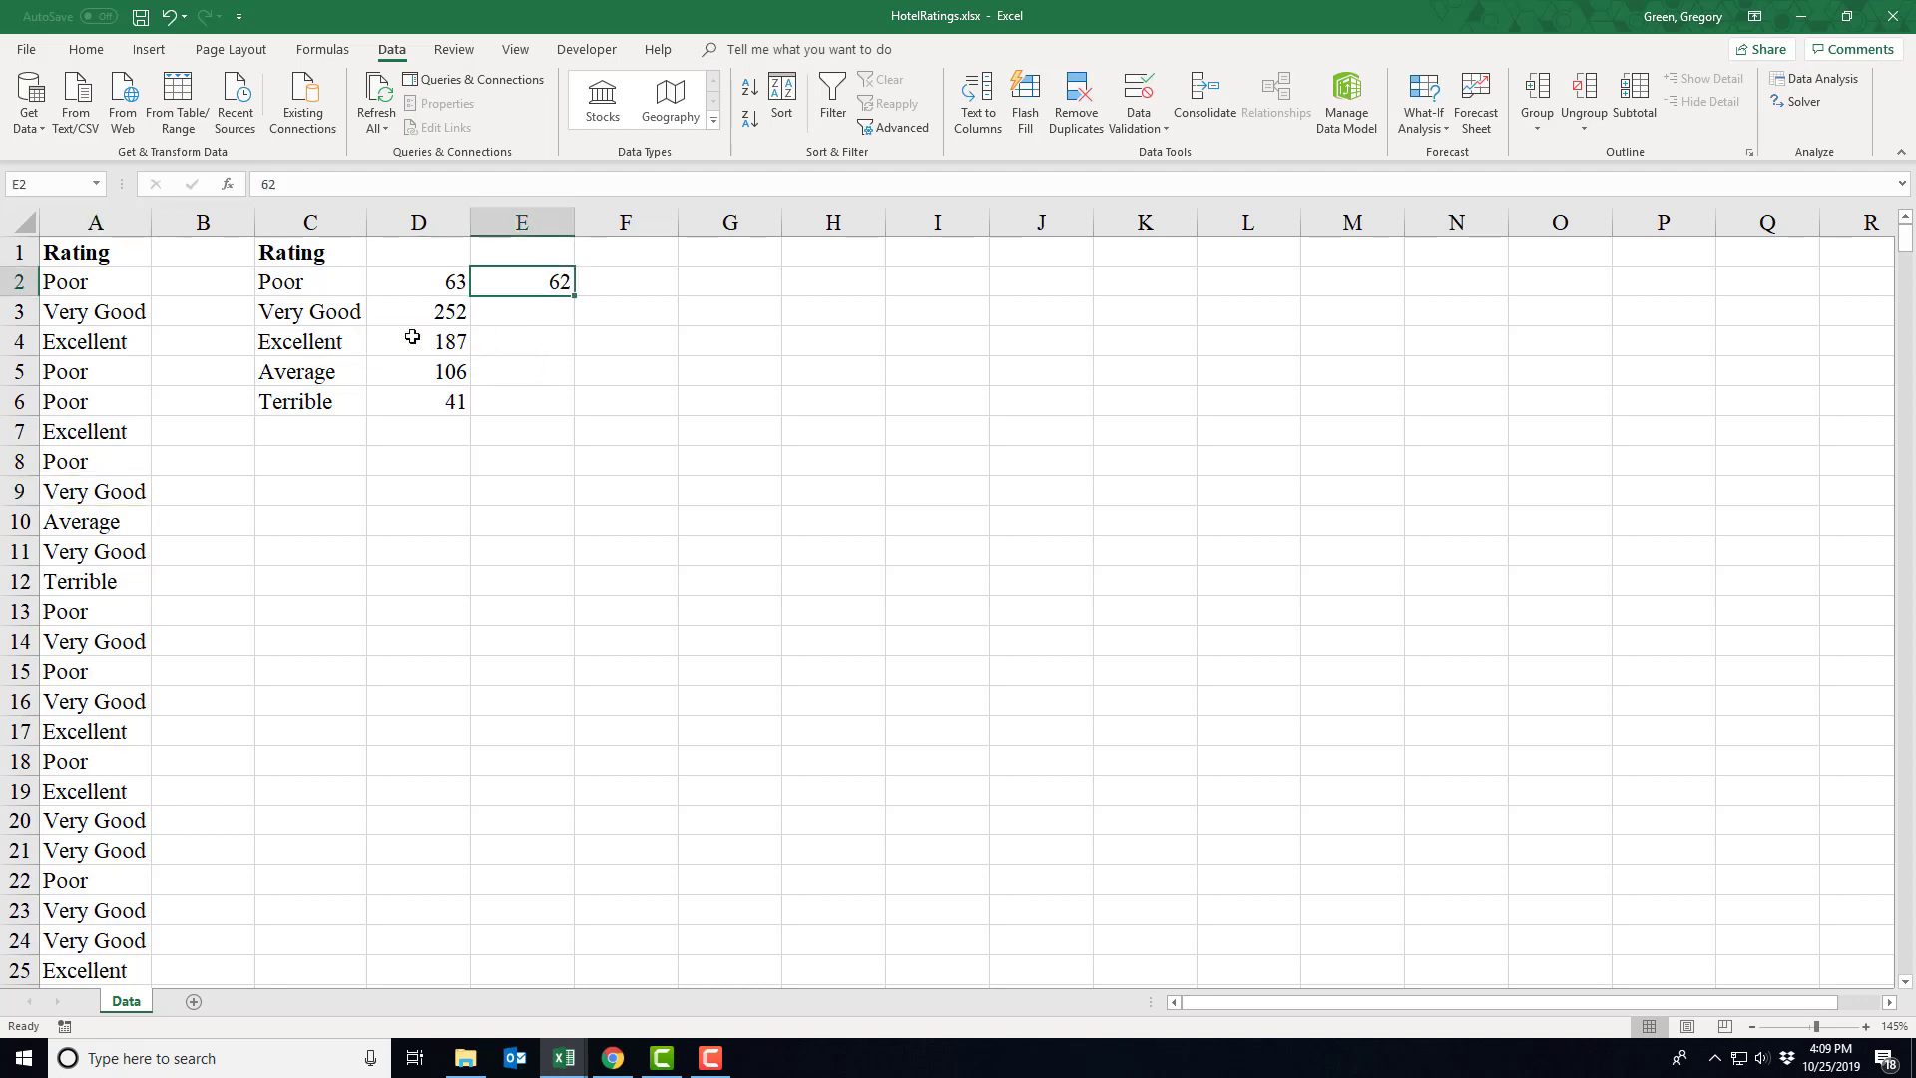
pyautogui.hotkey('ctrl', 'z')
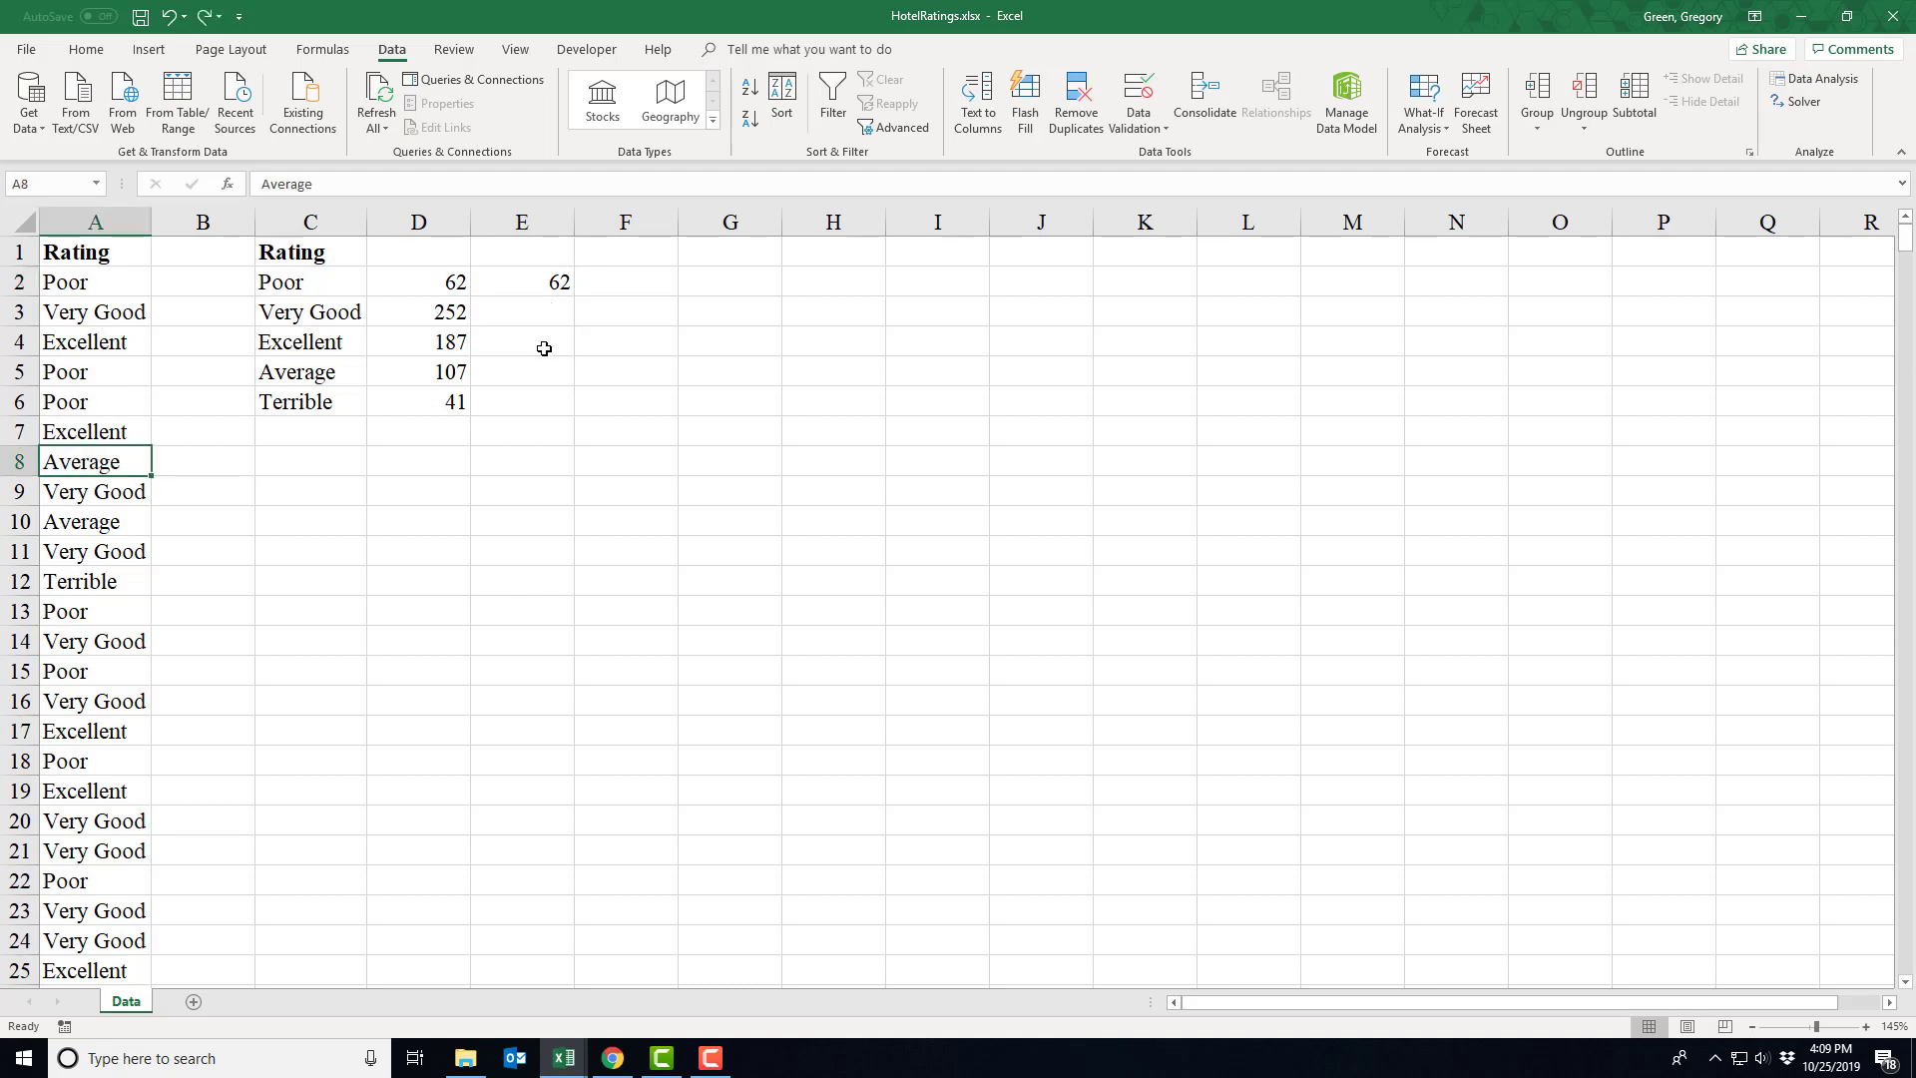
# Create a PivotTable from the Rating data in A1:A650, placed in cell G1 of the existing worksheet.
pyautogui.click(116, 255)
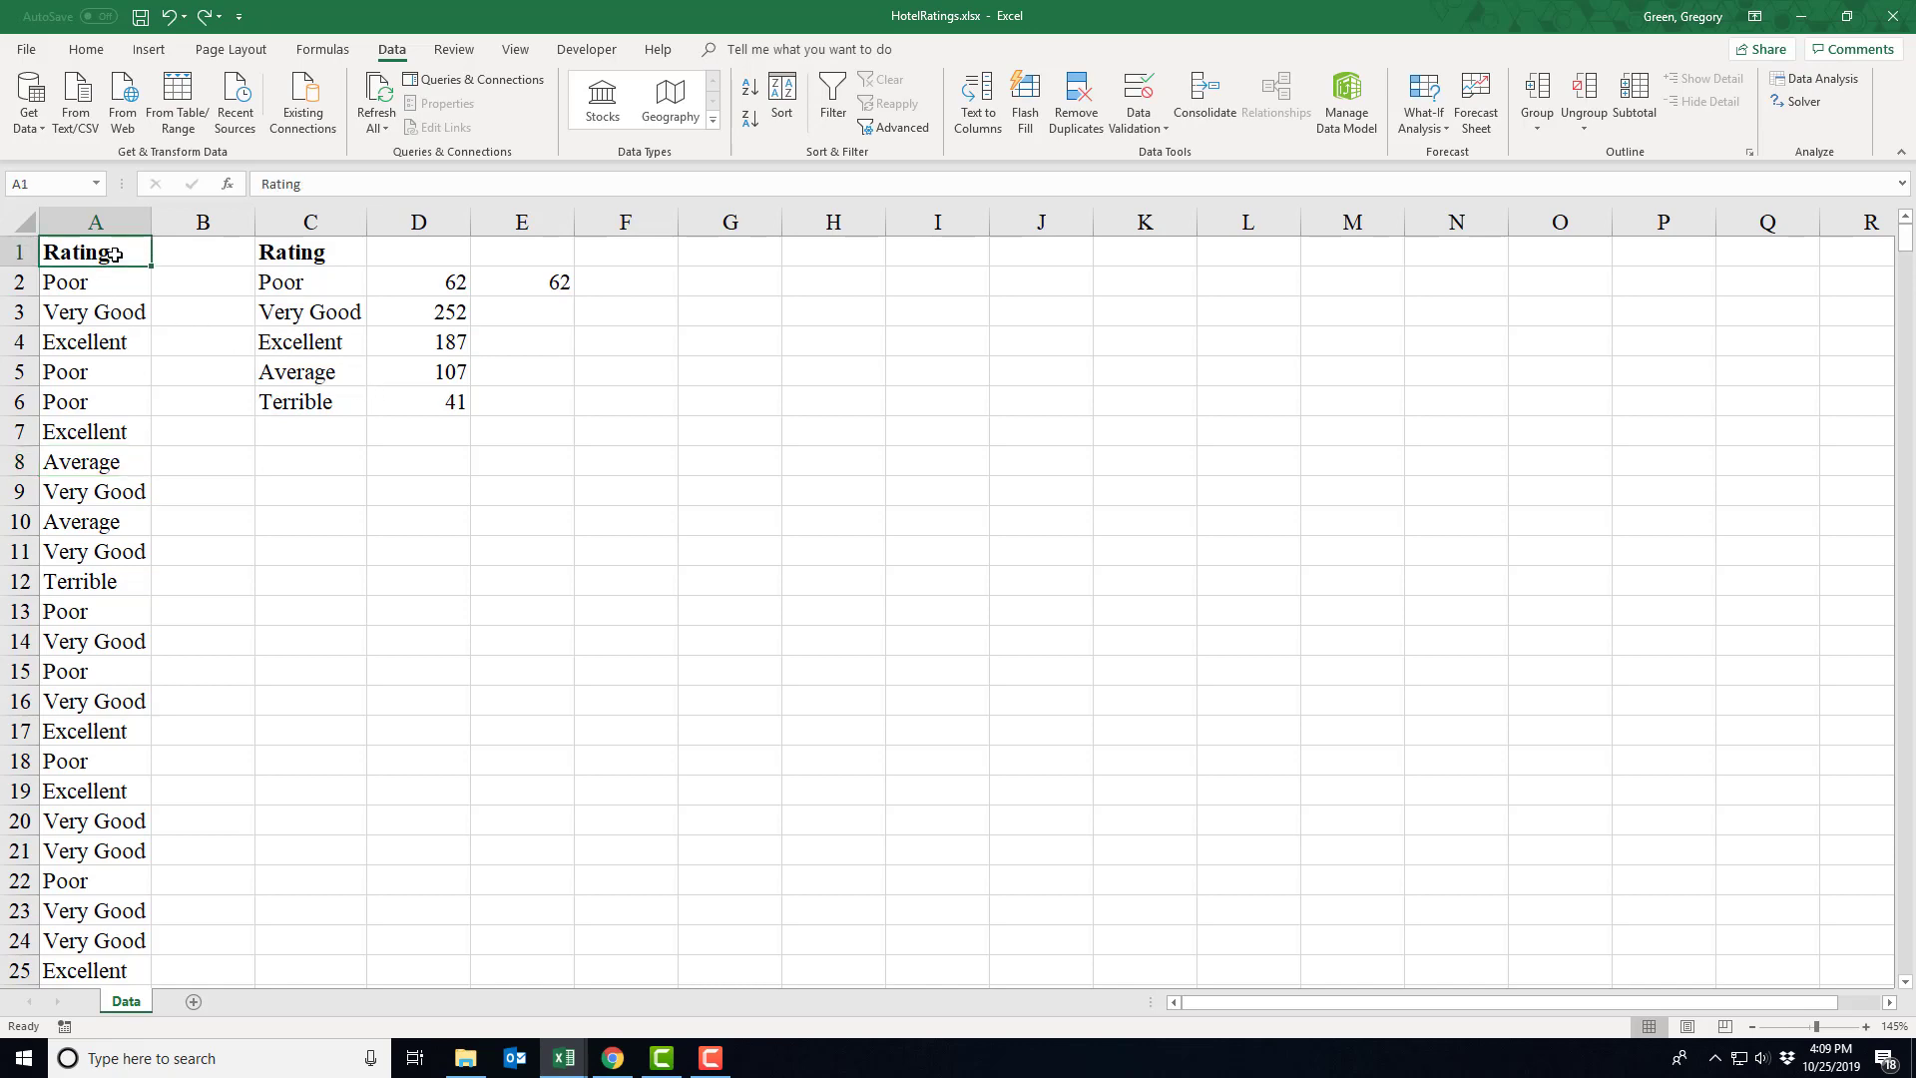
pyautogui.hotkey('ctrl', 'shift', 'Down')
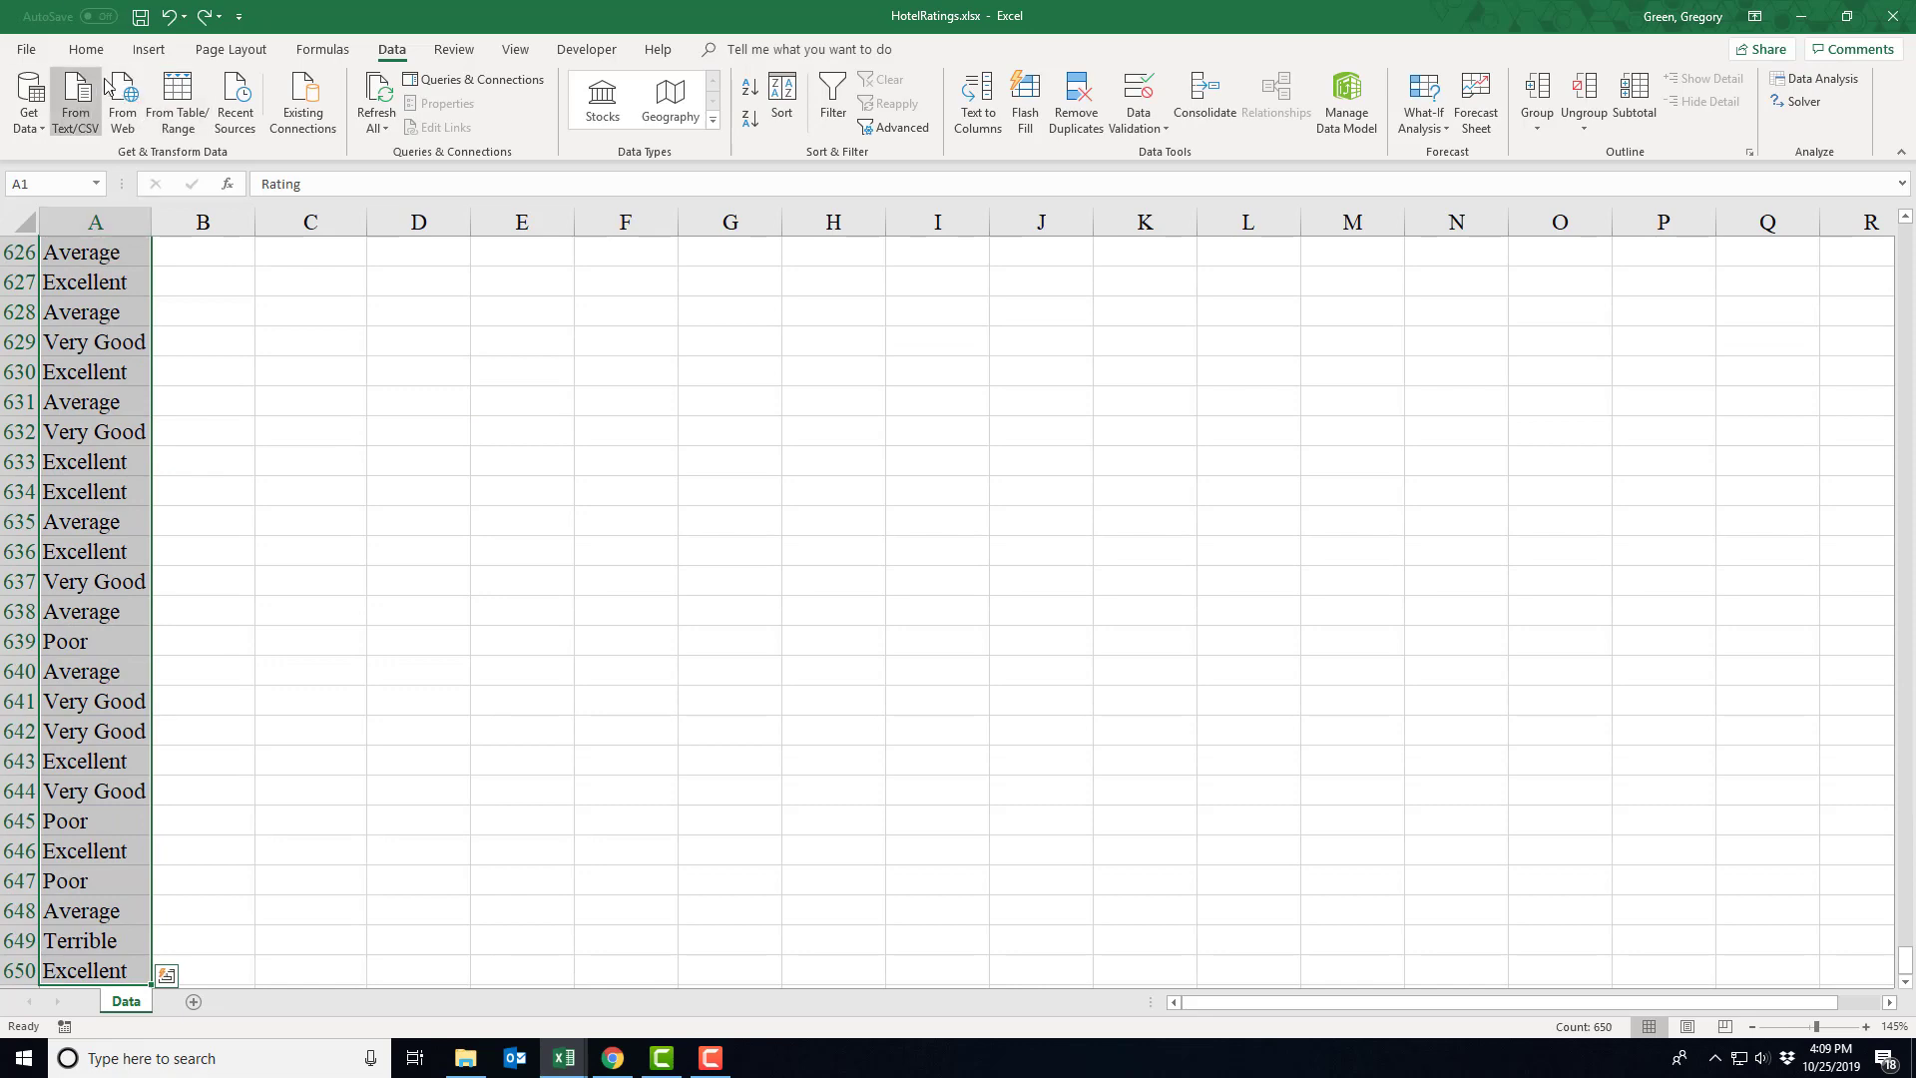
pyautogui.click(149, 52)
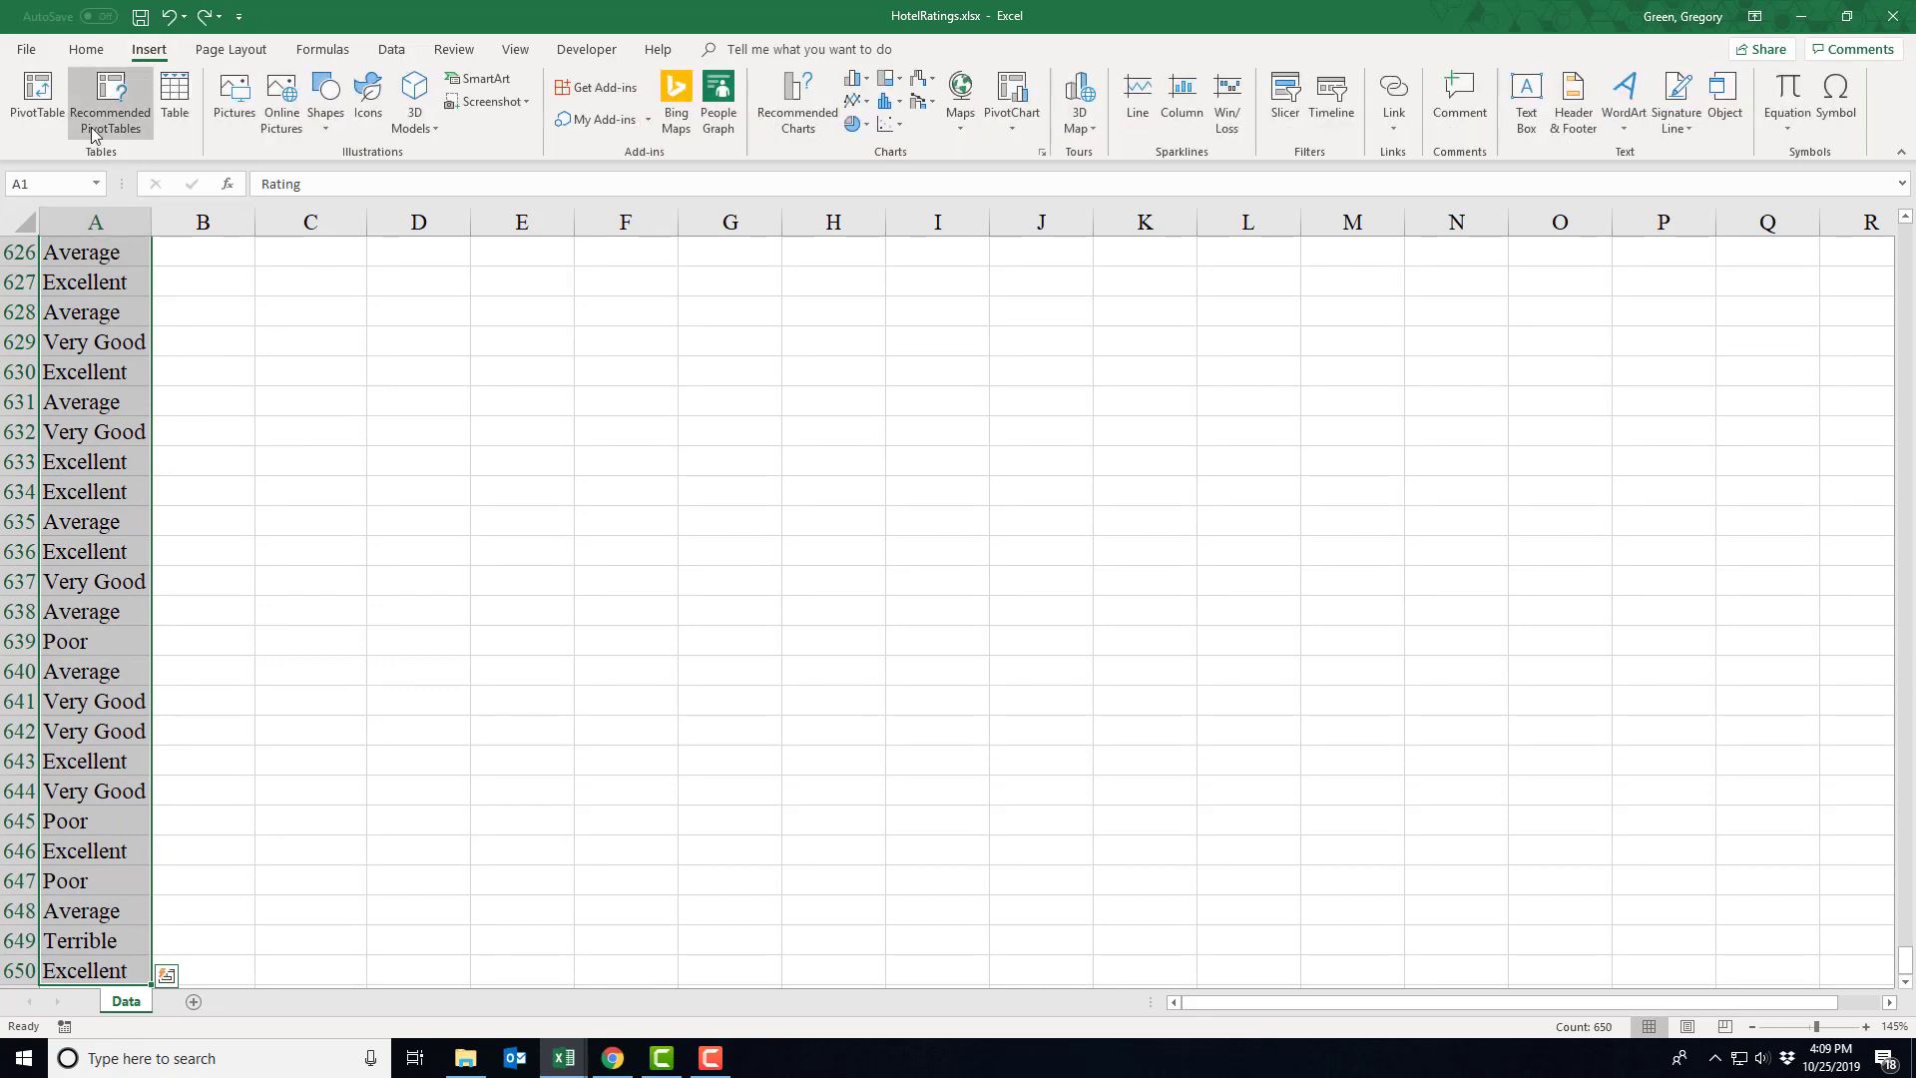
pyautogui.click(37, 97)
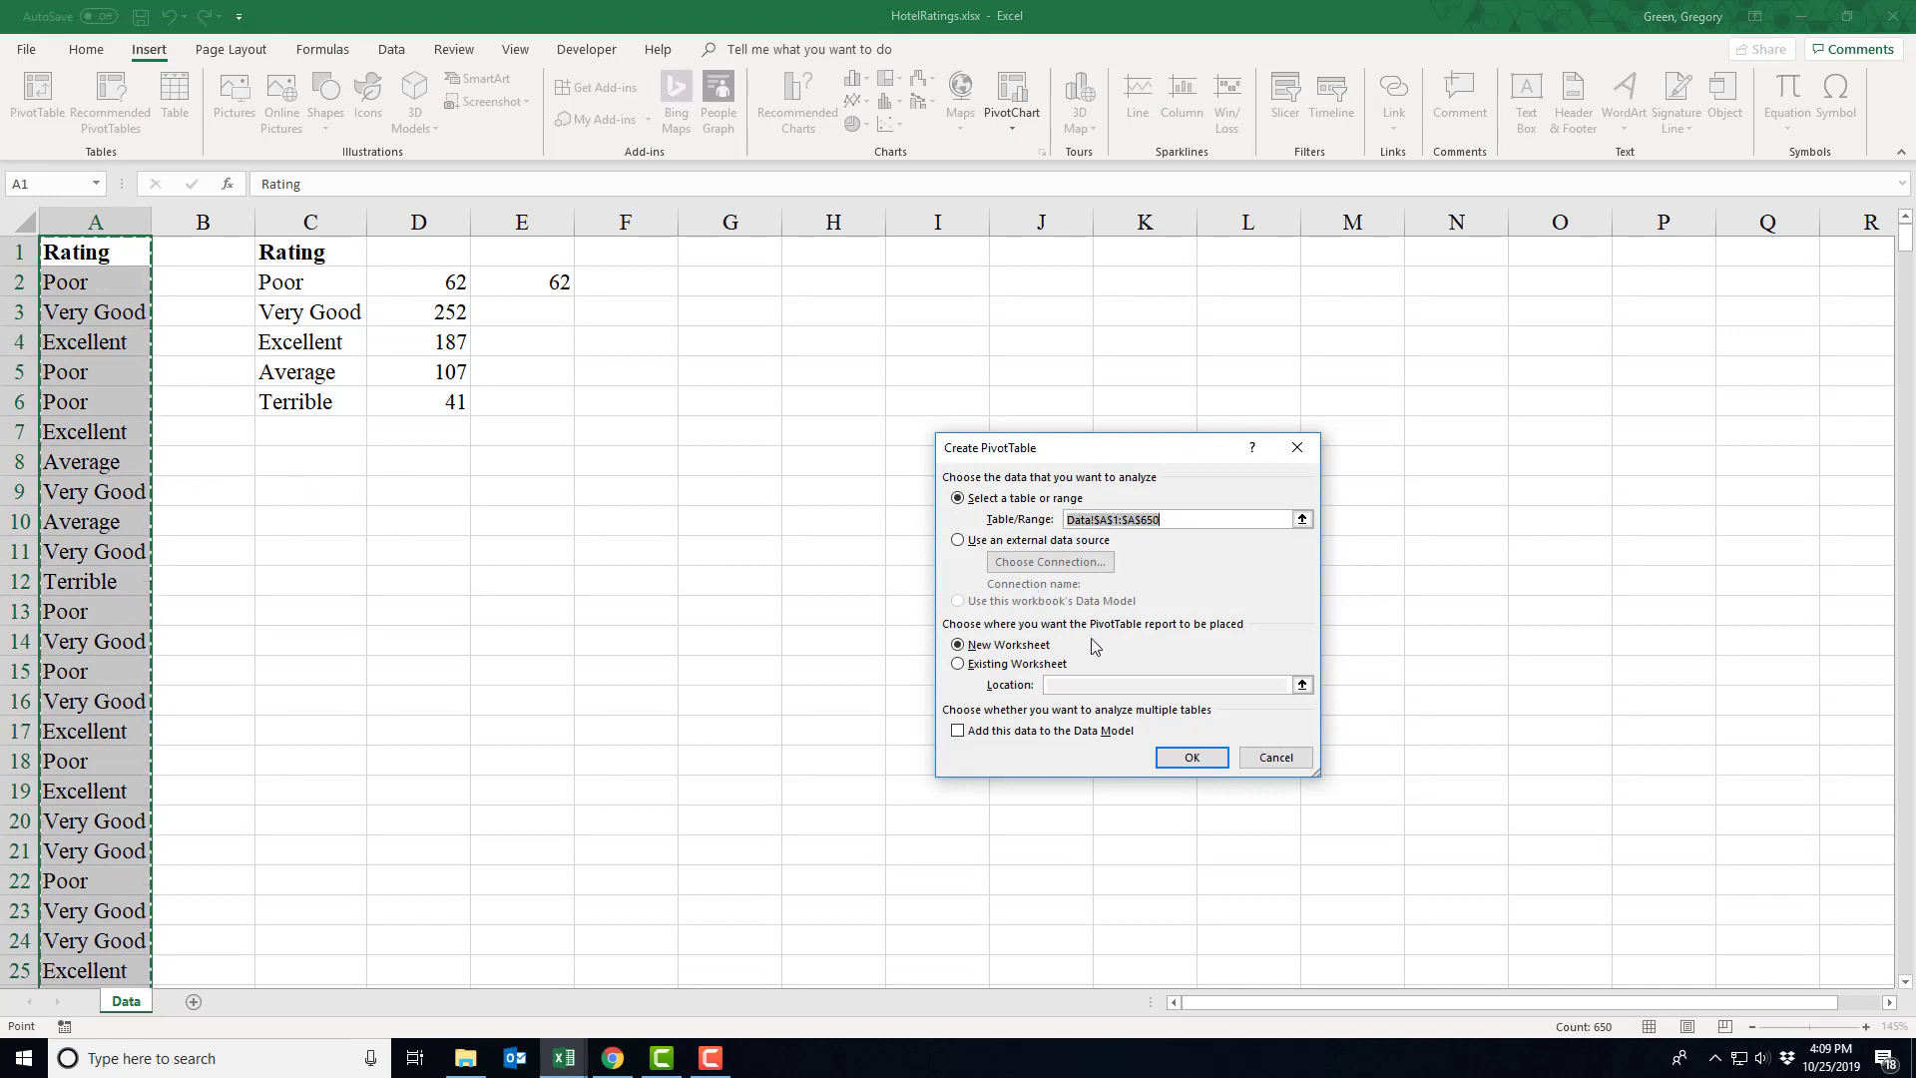
pyautogui.click(995, 664)
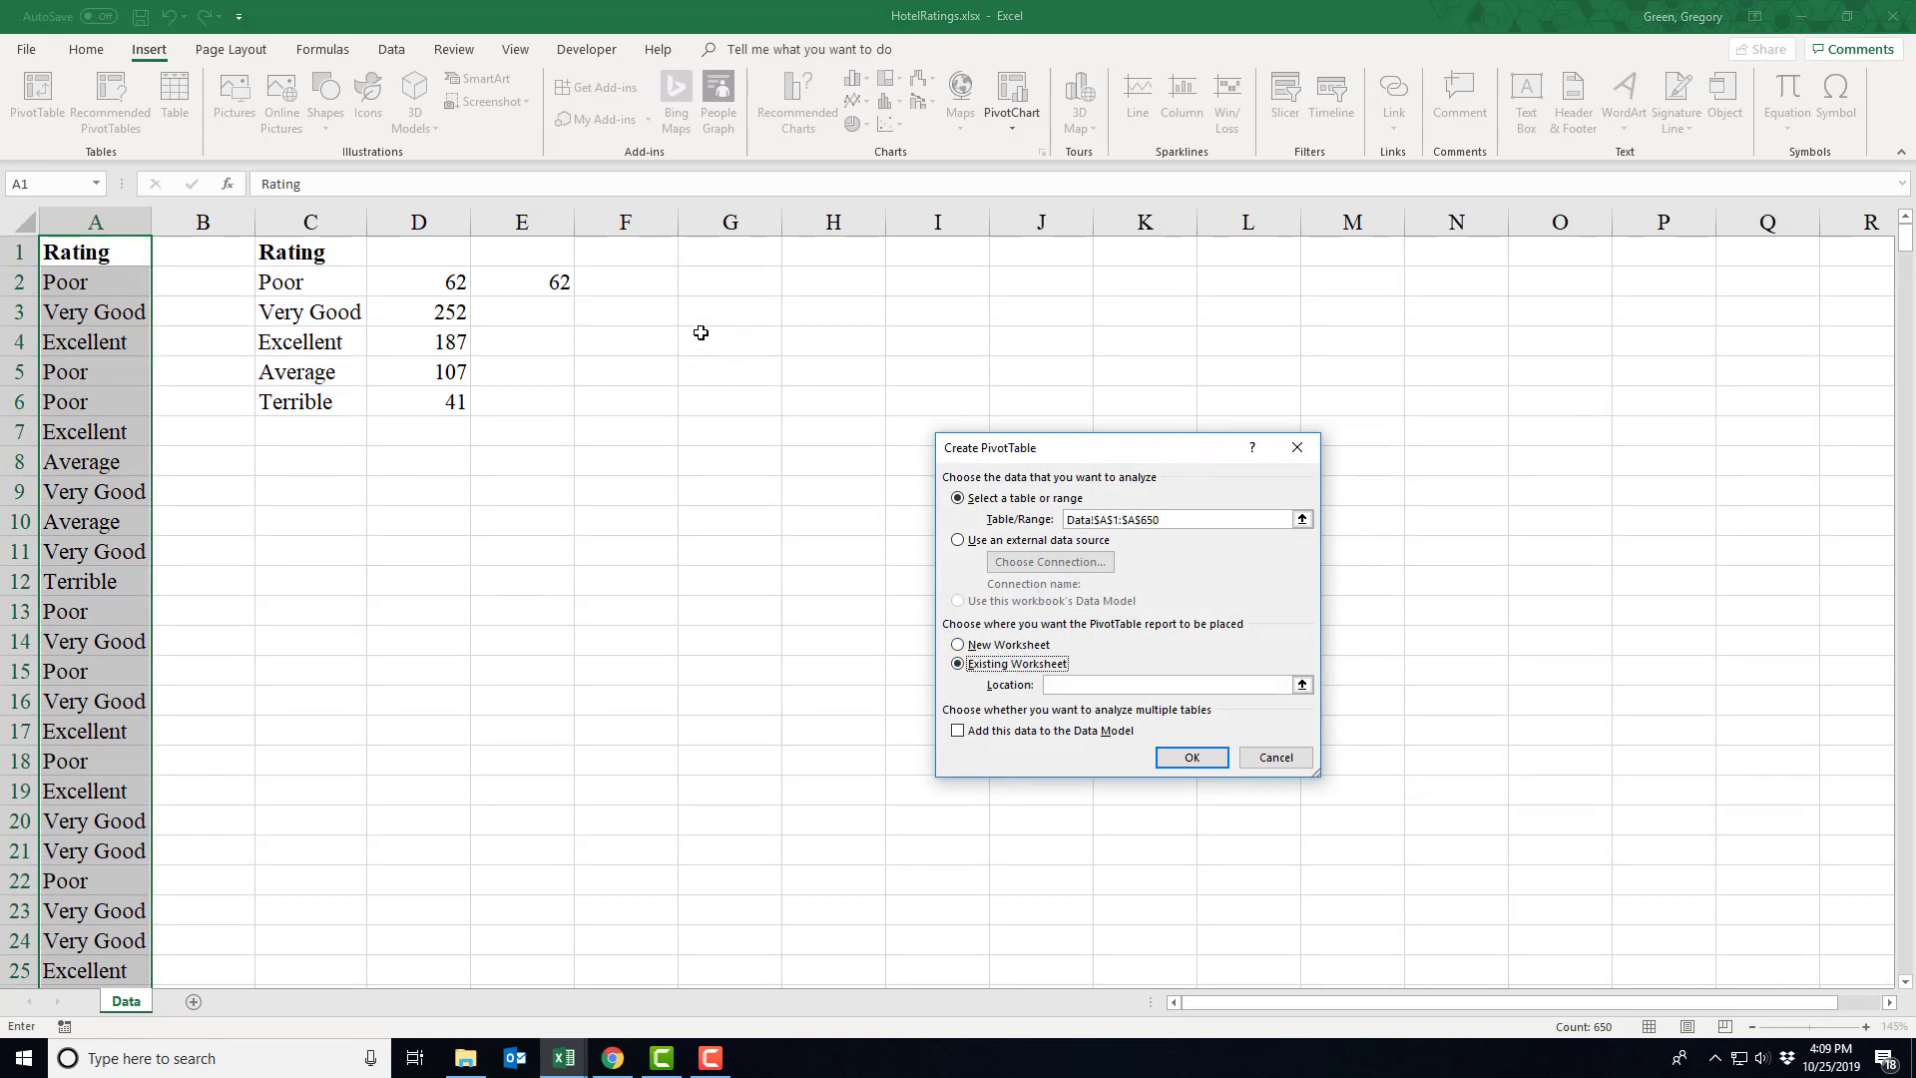
pyautogui.click(728, 254)
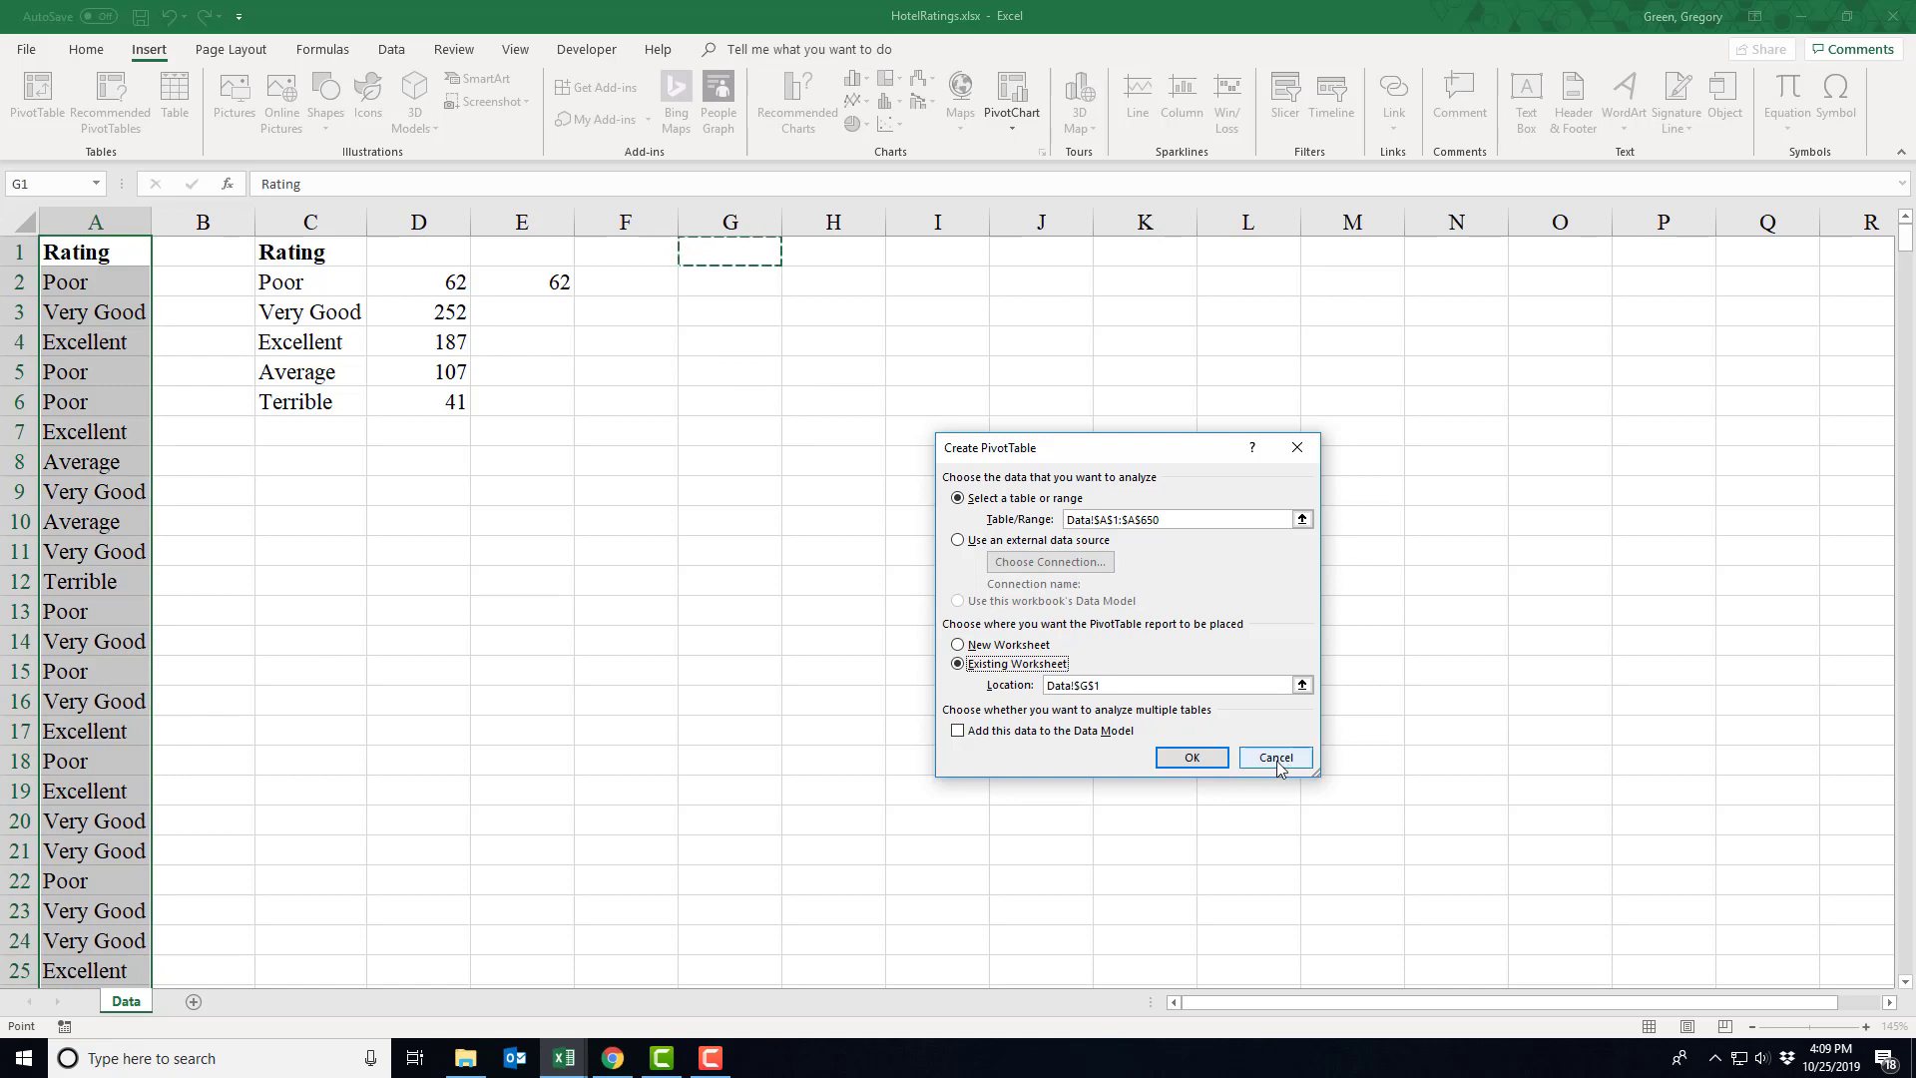
pyautogui.click(1191, 757)
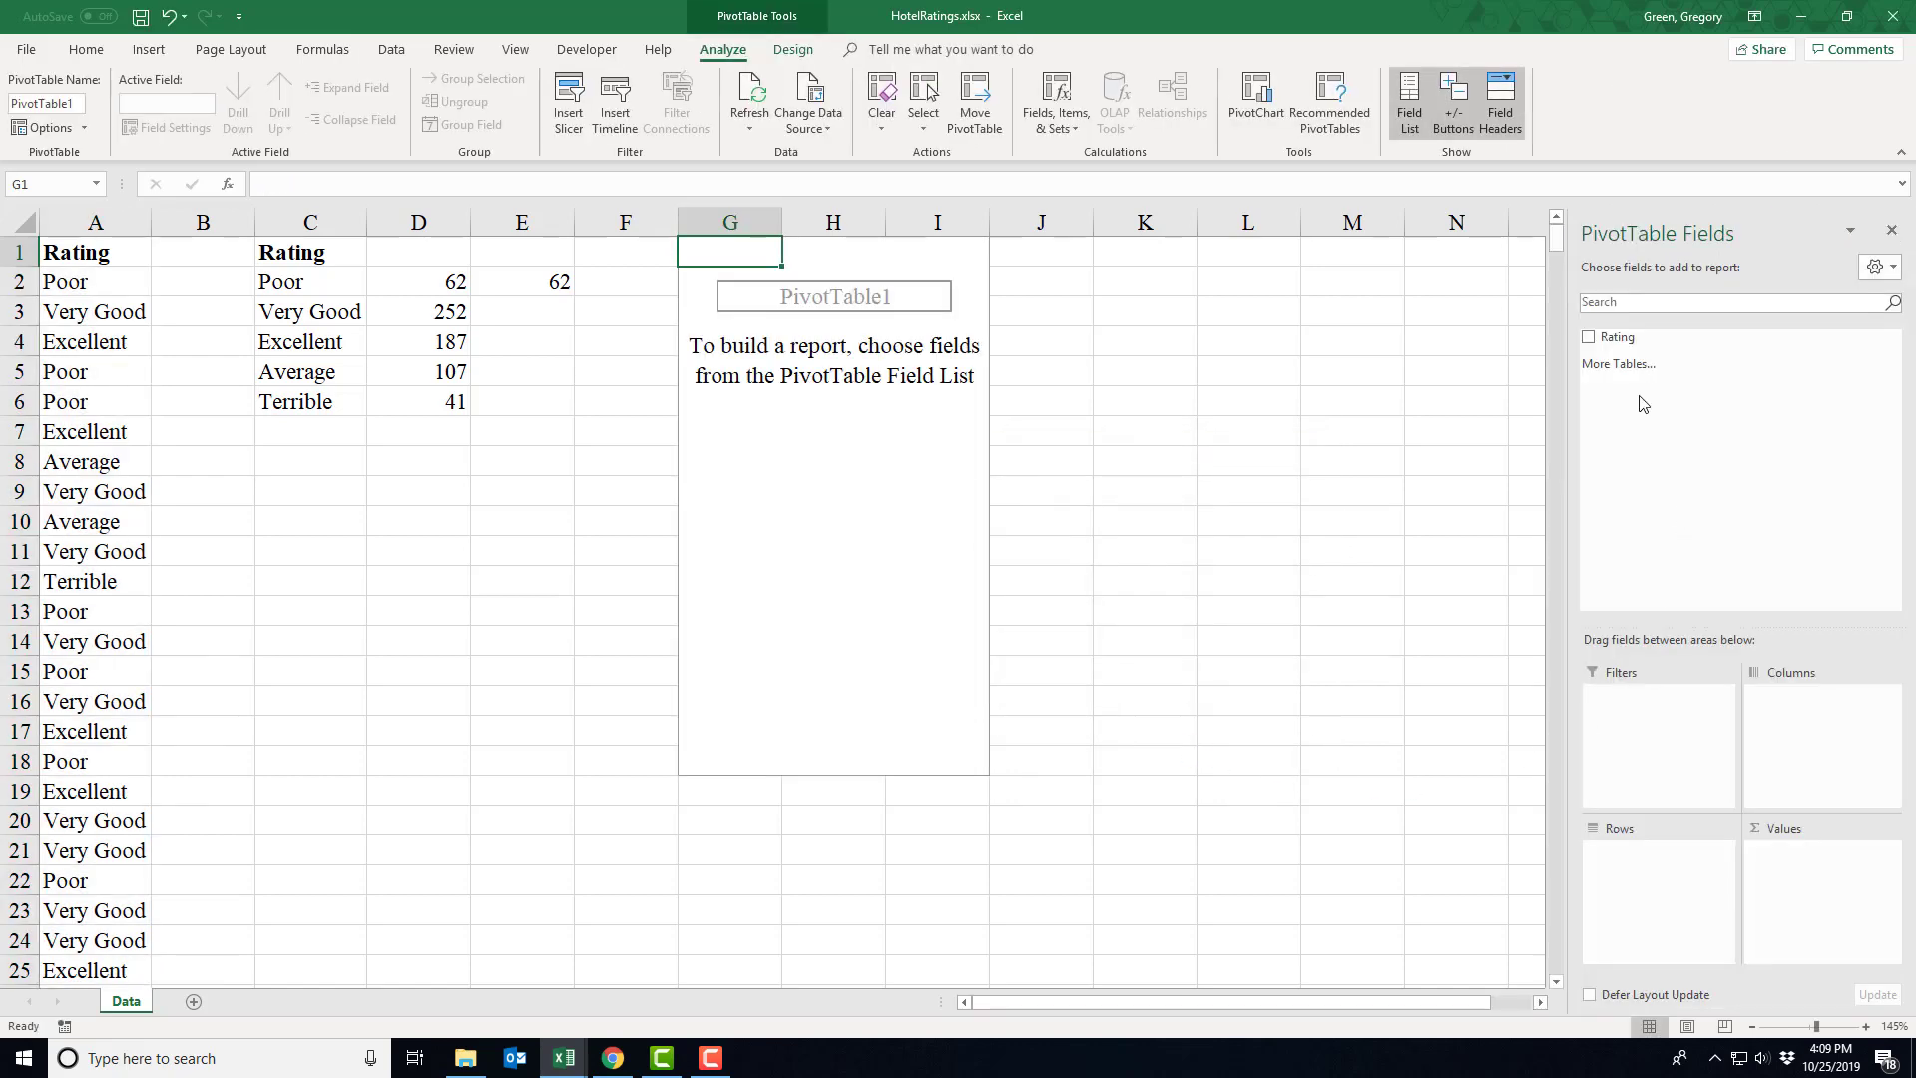
# Set Rating as the PivotTable's row labels and Count of Rating as its values, checking the Excellent label in G3 for trailing spaces.
pyautogui.moveTo(1616, 338); pyautogui.dragTo(1635, 868)
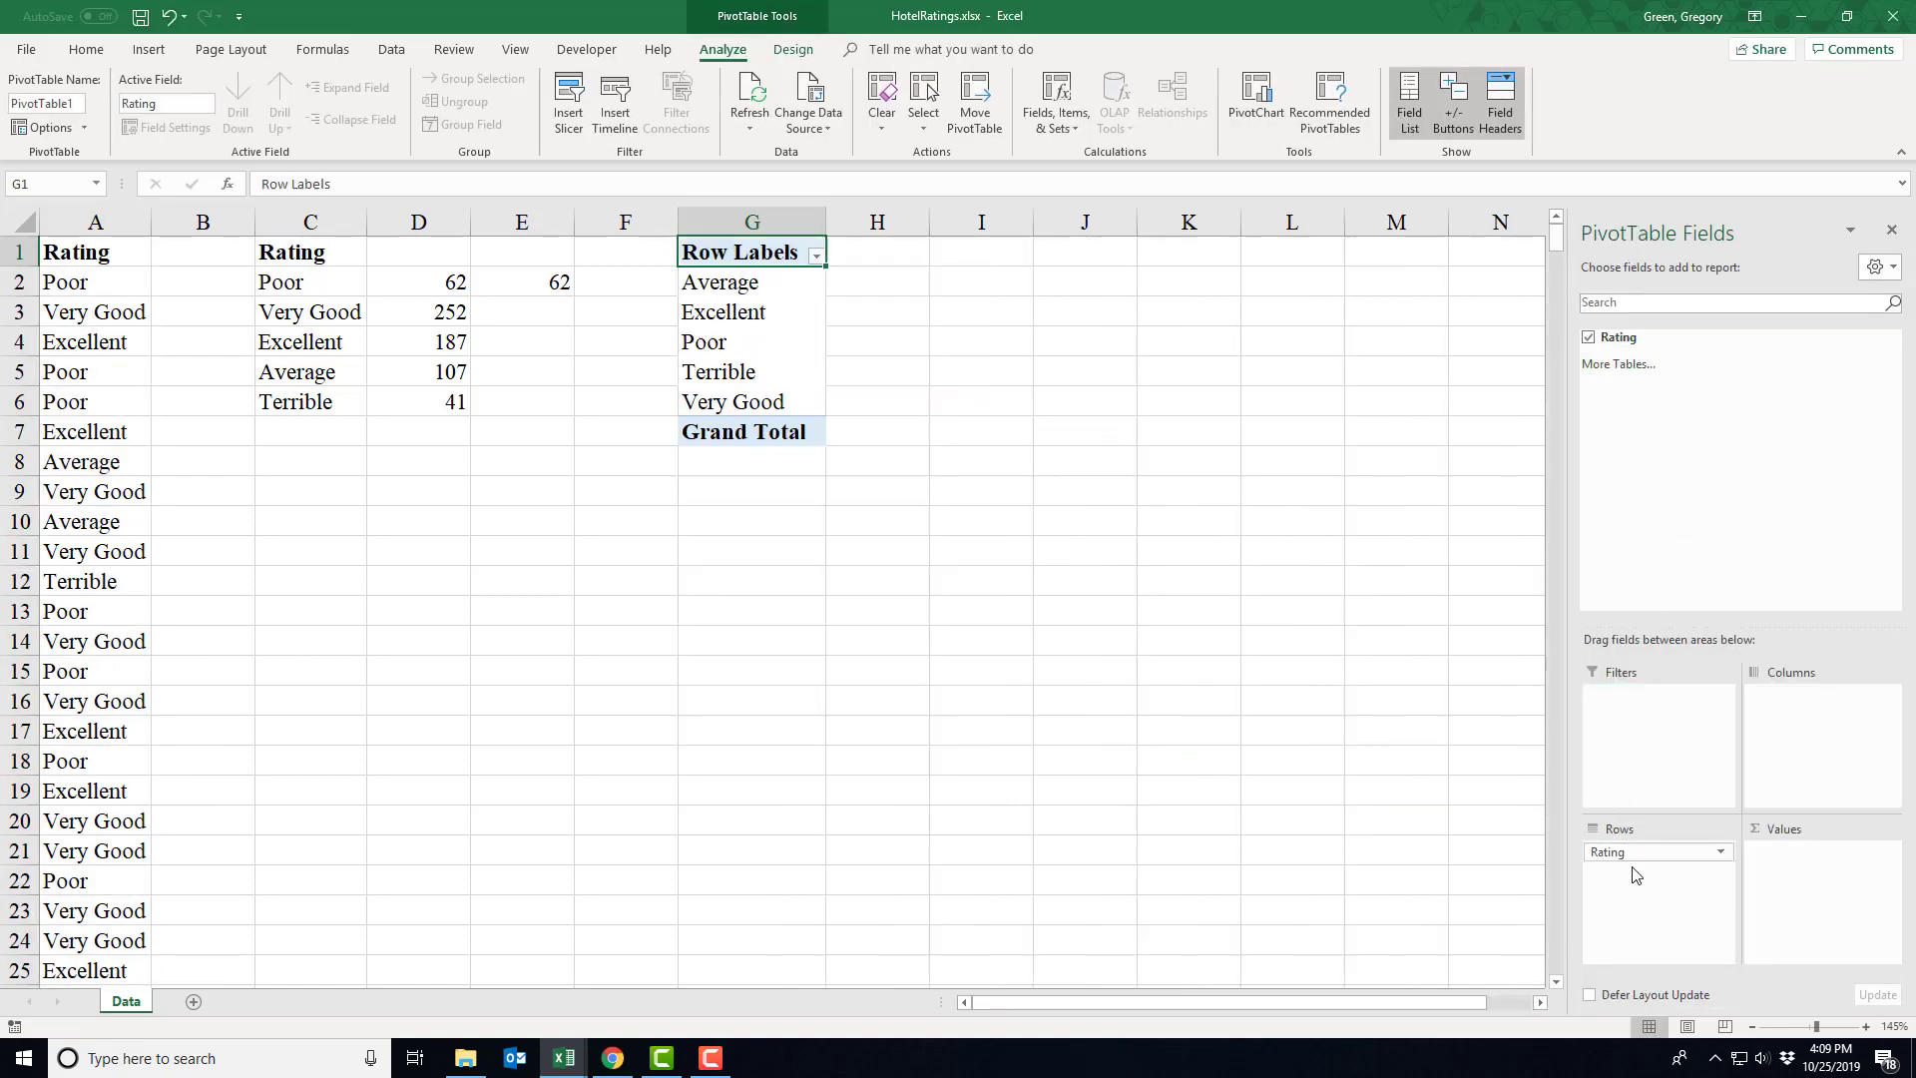
pyautogui.click(722, 312)
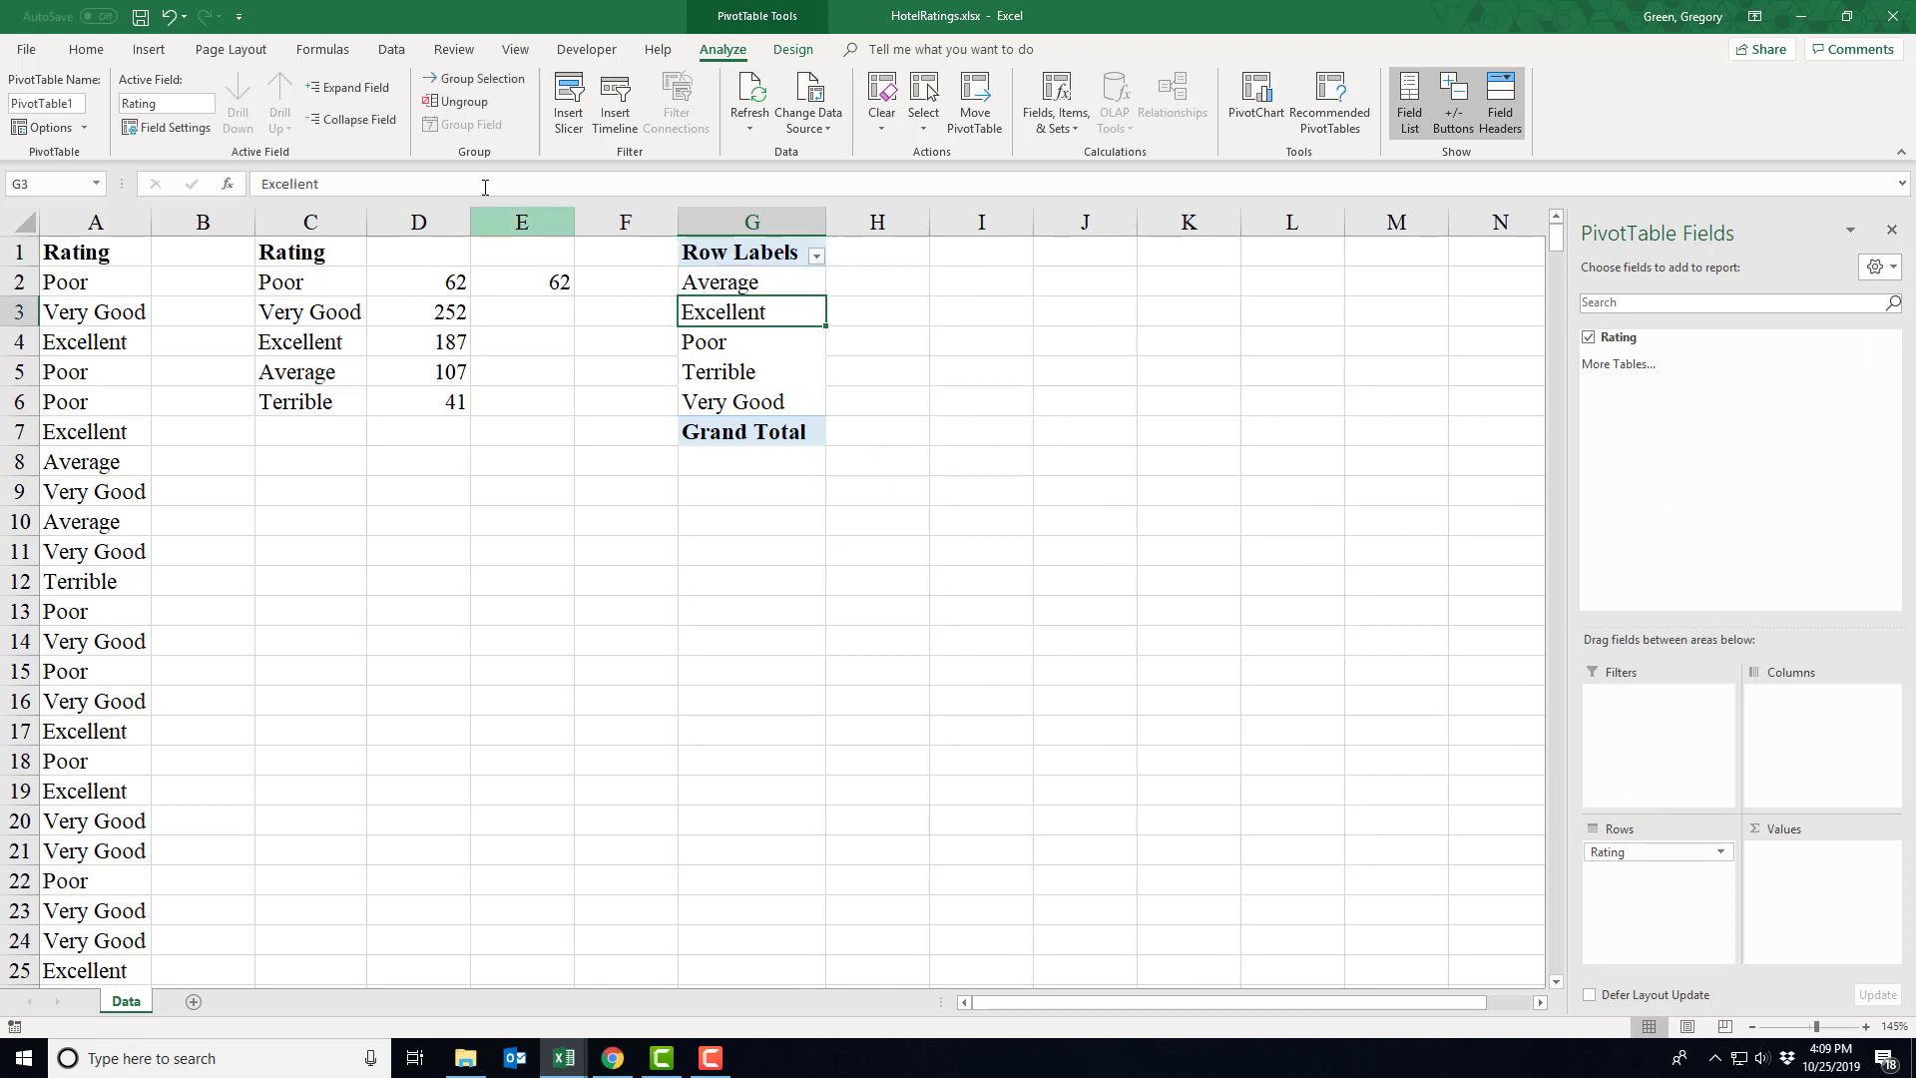
pyautogui.press('F2')
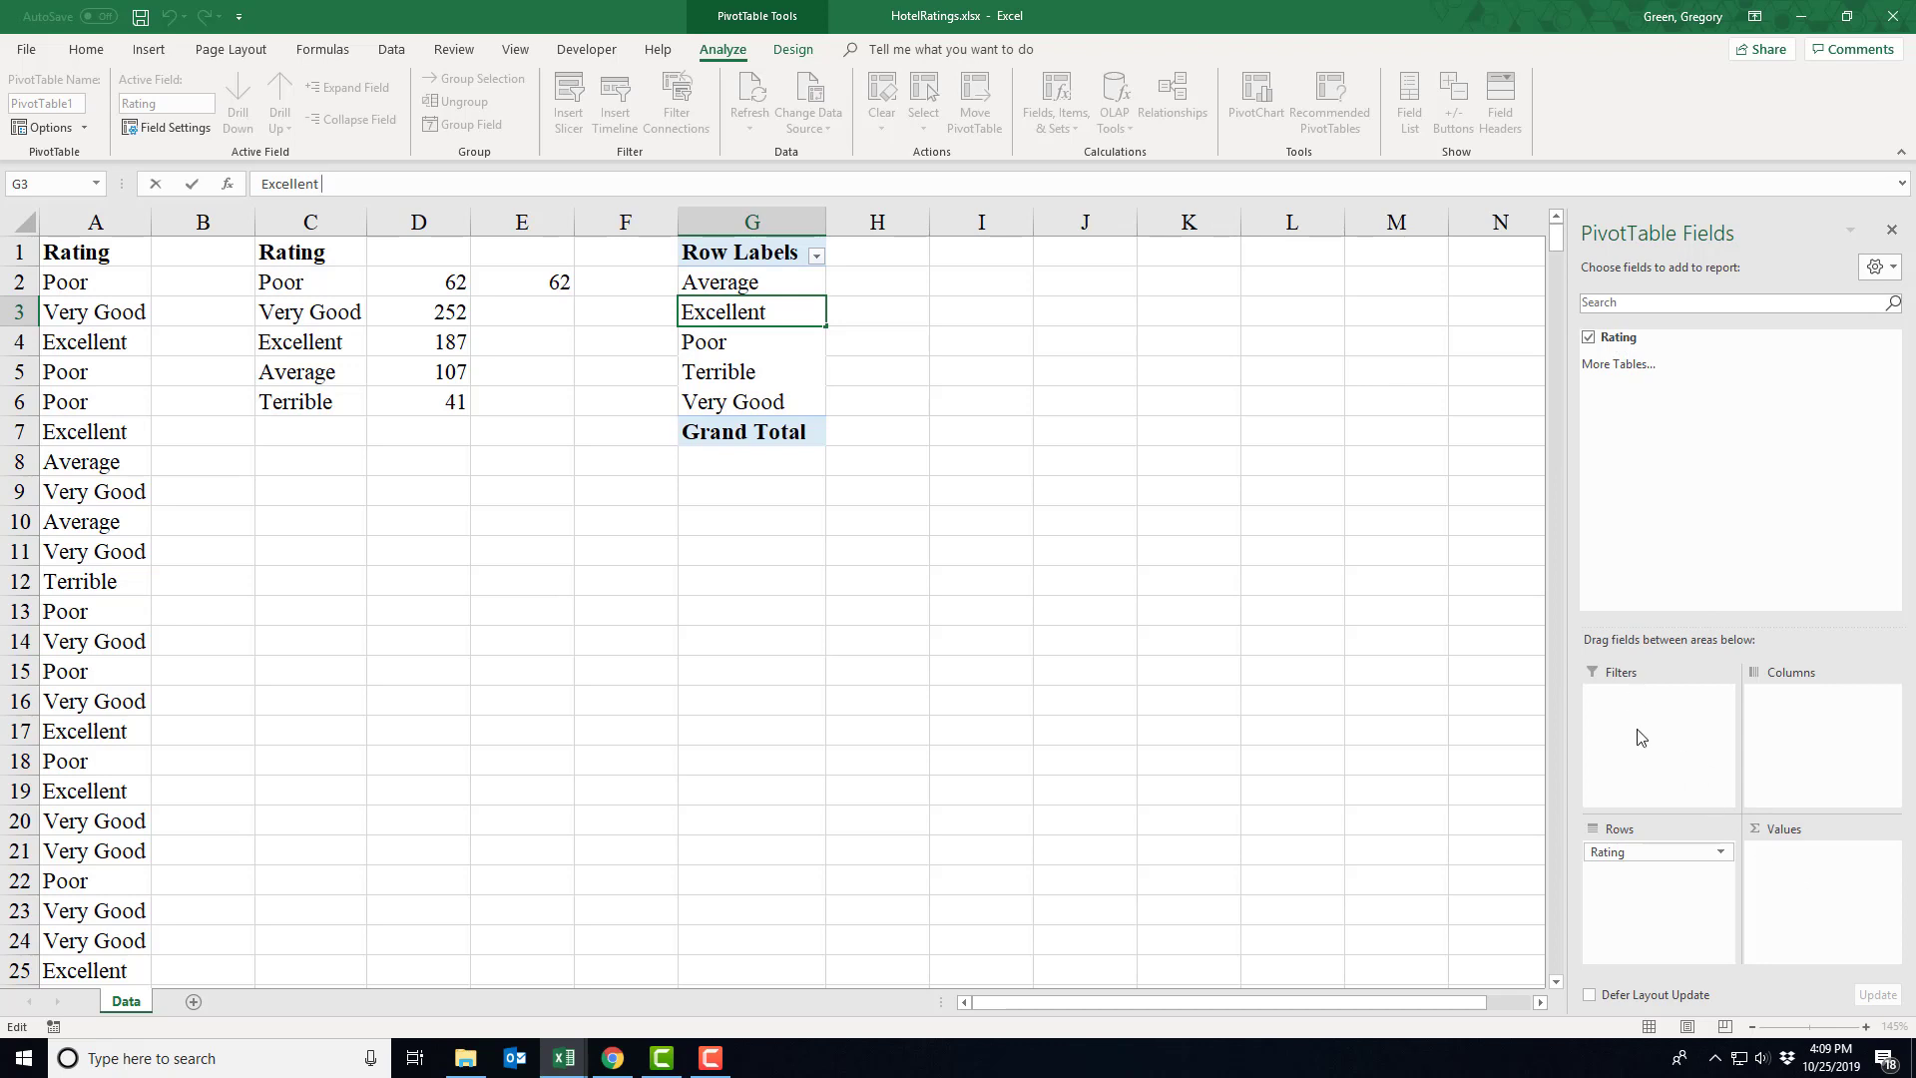
pyautogui.press('Escape')
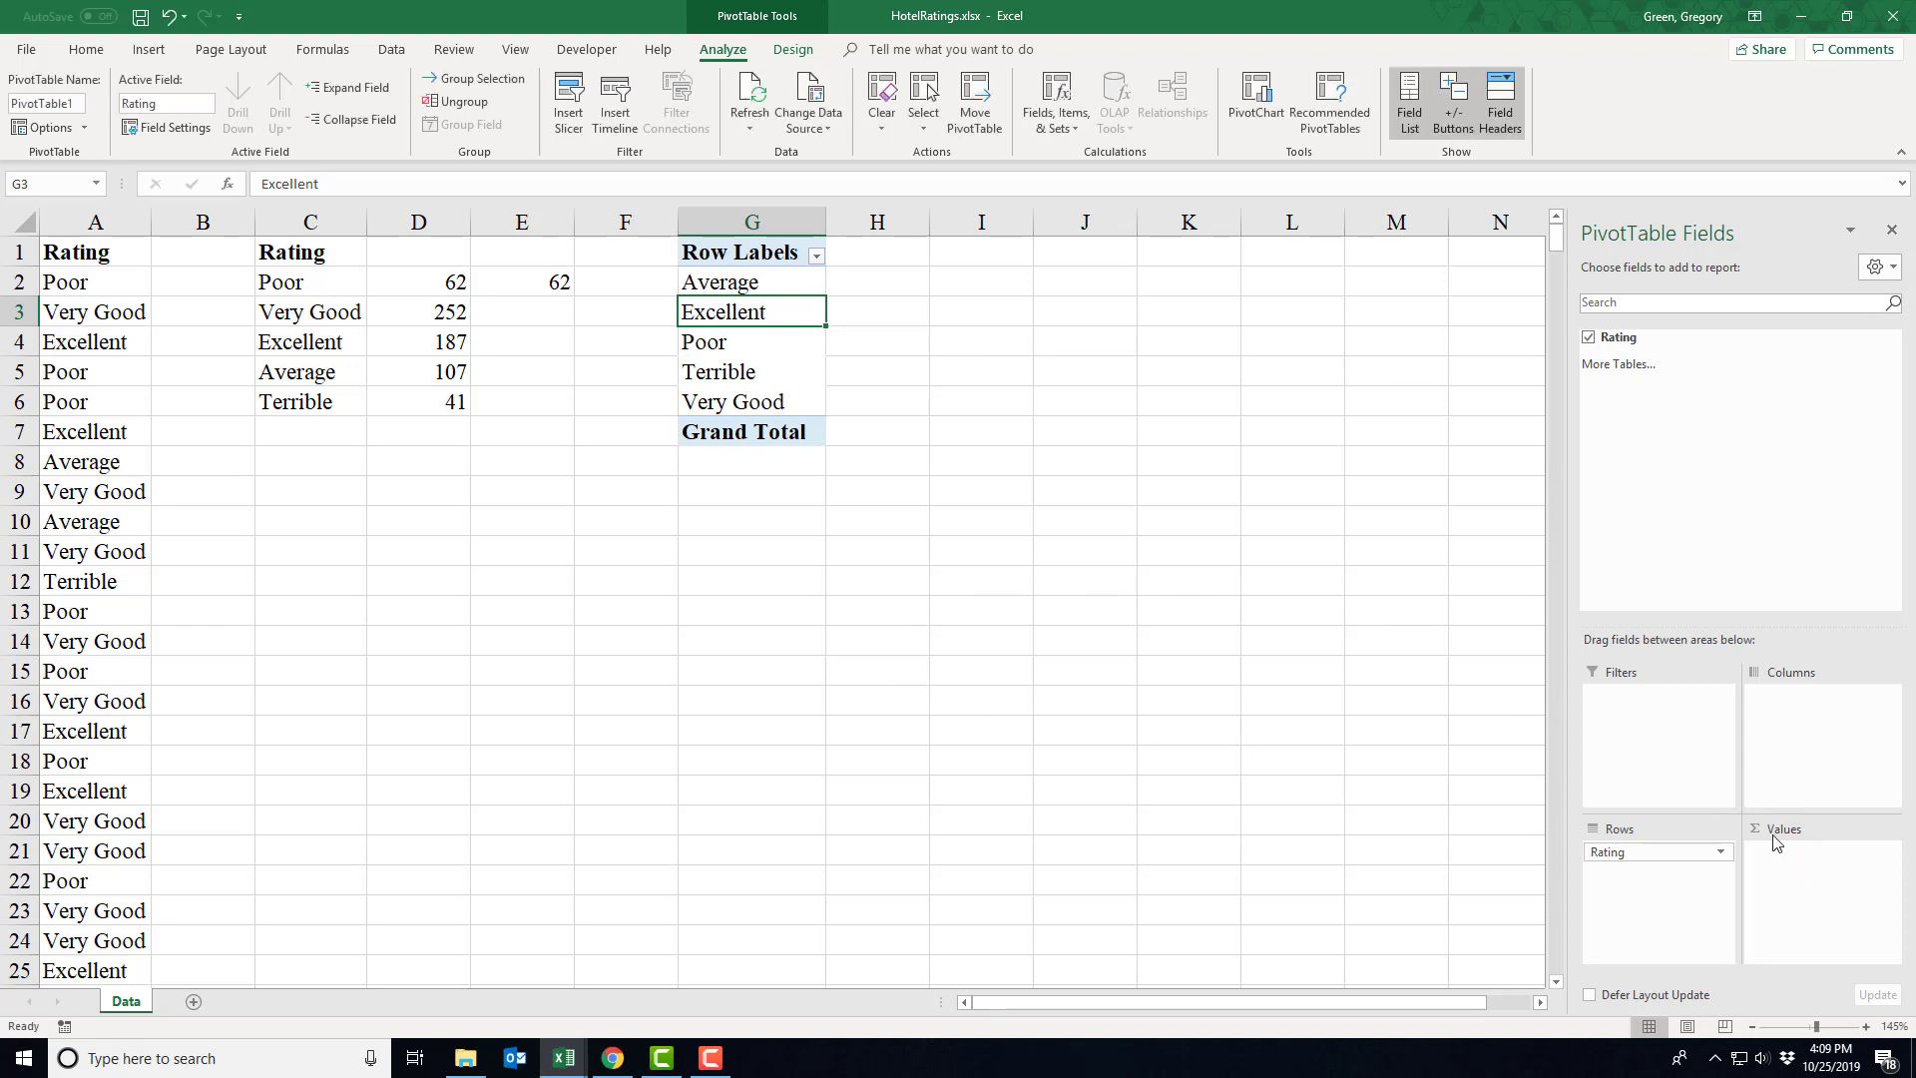
pyautogui.moveTo(1618, 339); pyautogui.dragTo(1781, 883)
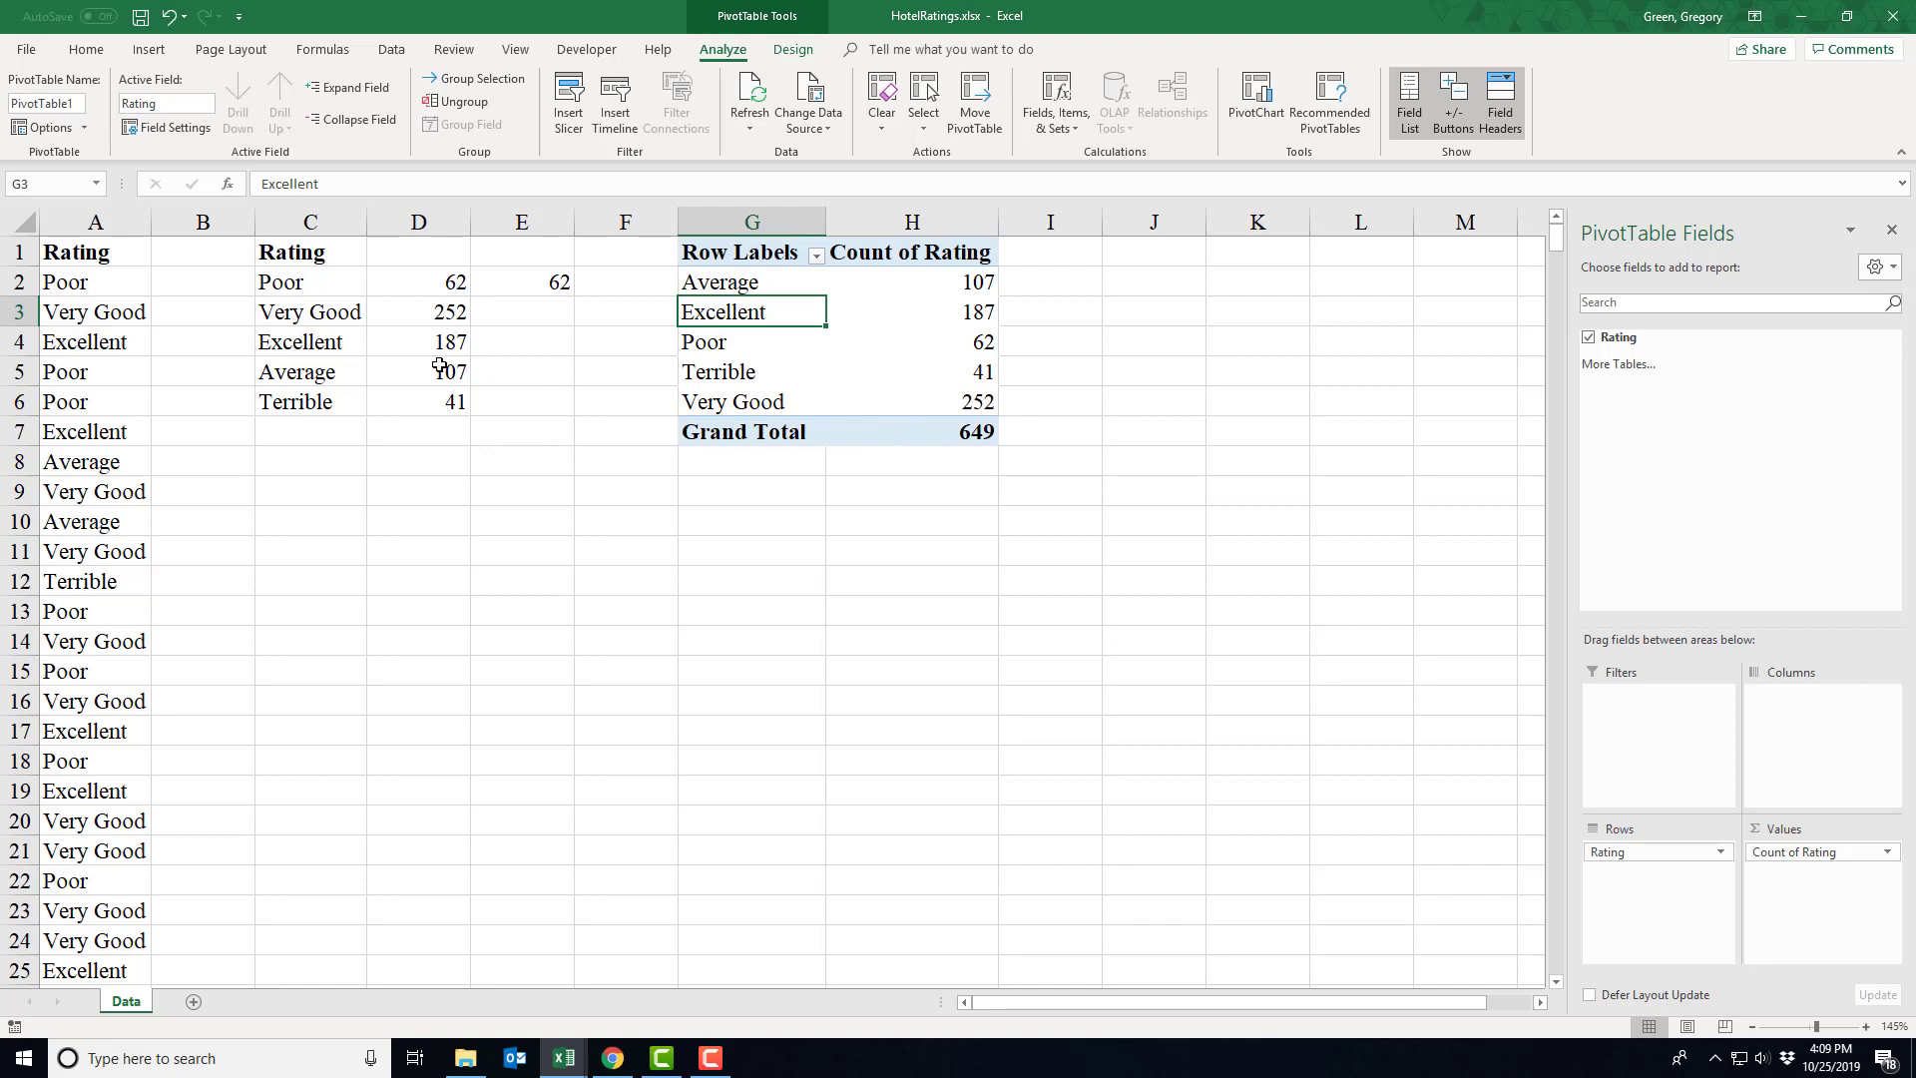
# Compare the COUNTIF formula in D2 with the PivotTable by changing the rating in A13 to Very Good, and undo the change.
pyautogui.click(427, 287)
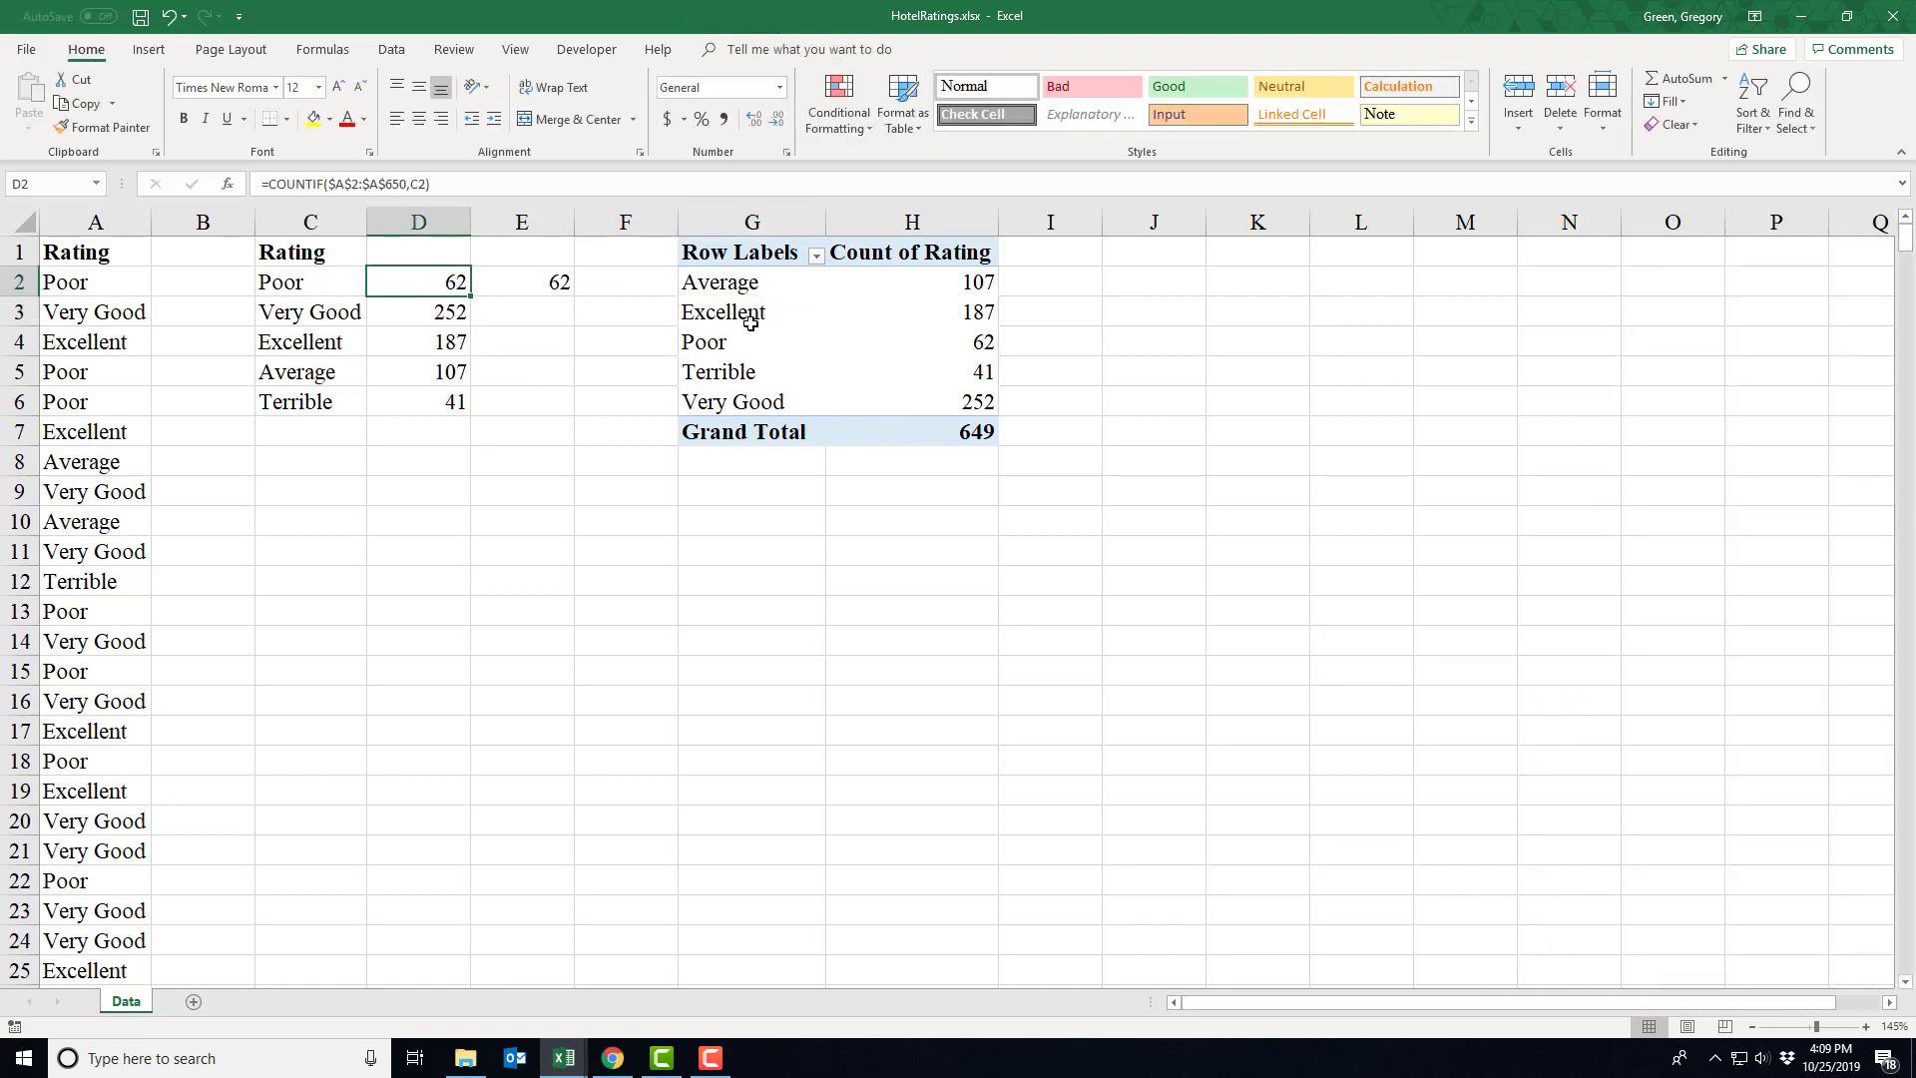
pyautogui.click(740, 287)
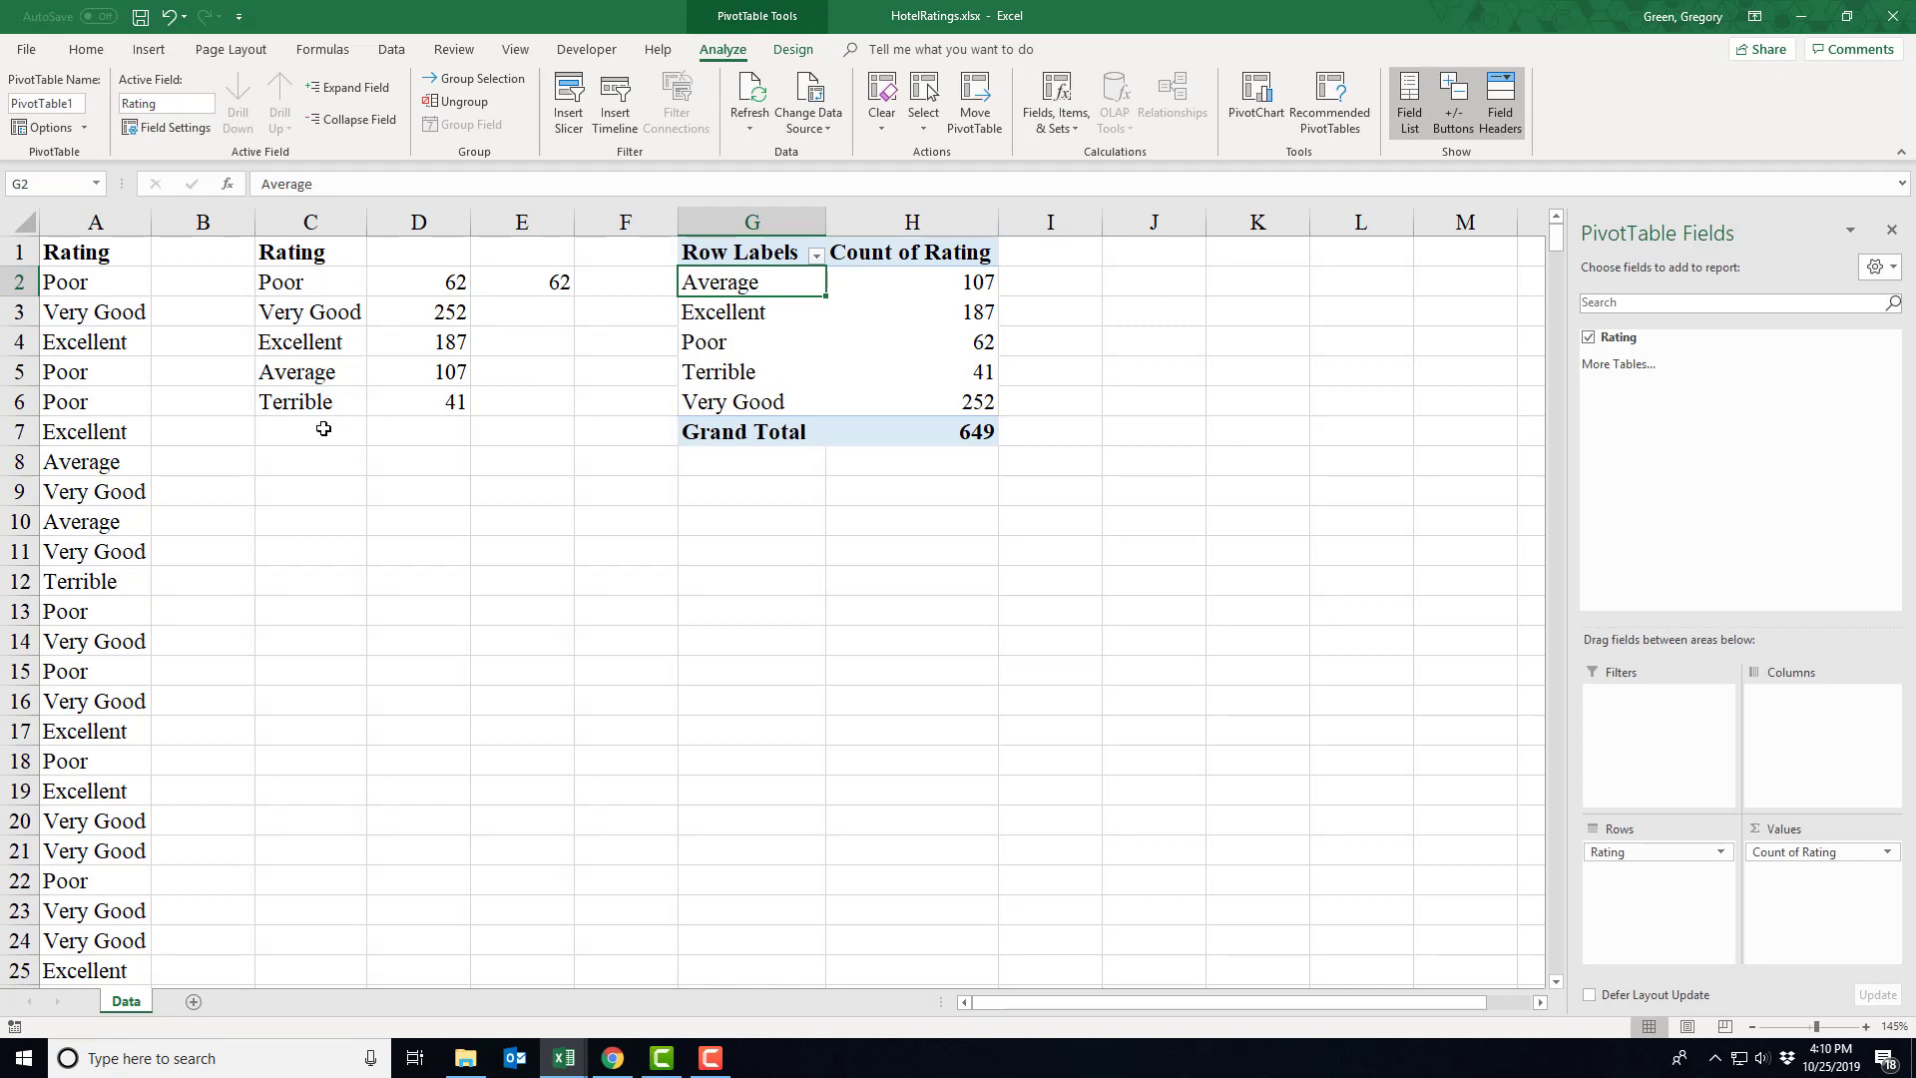
pyautogui.click(93, 611)
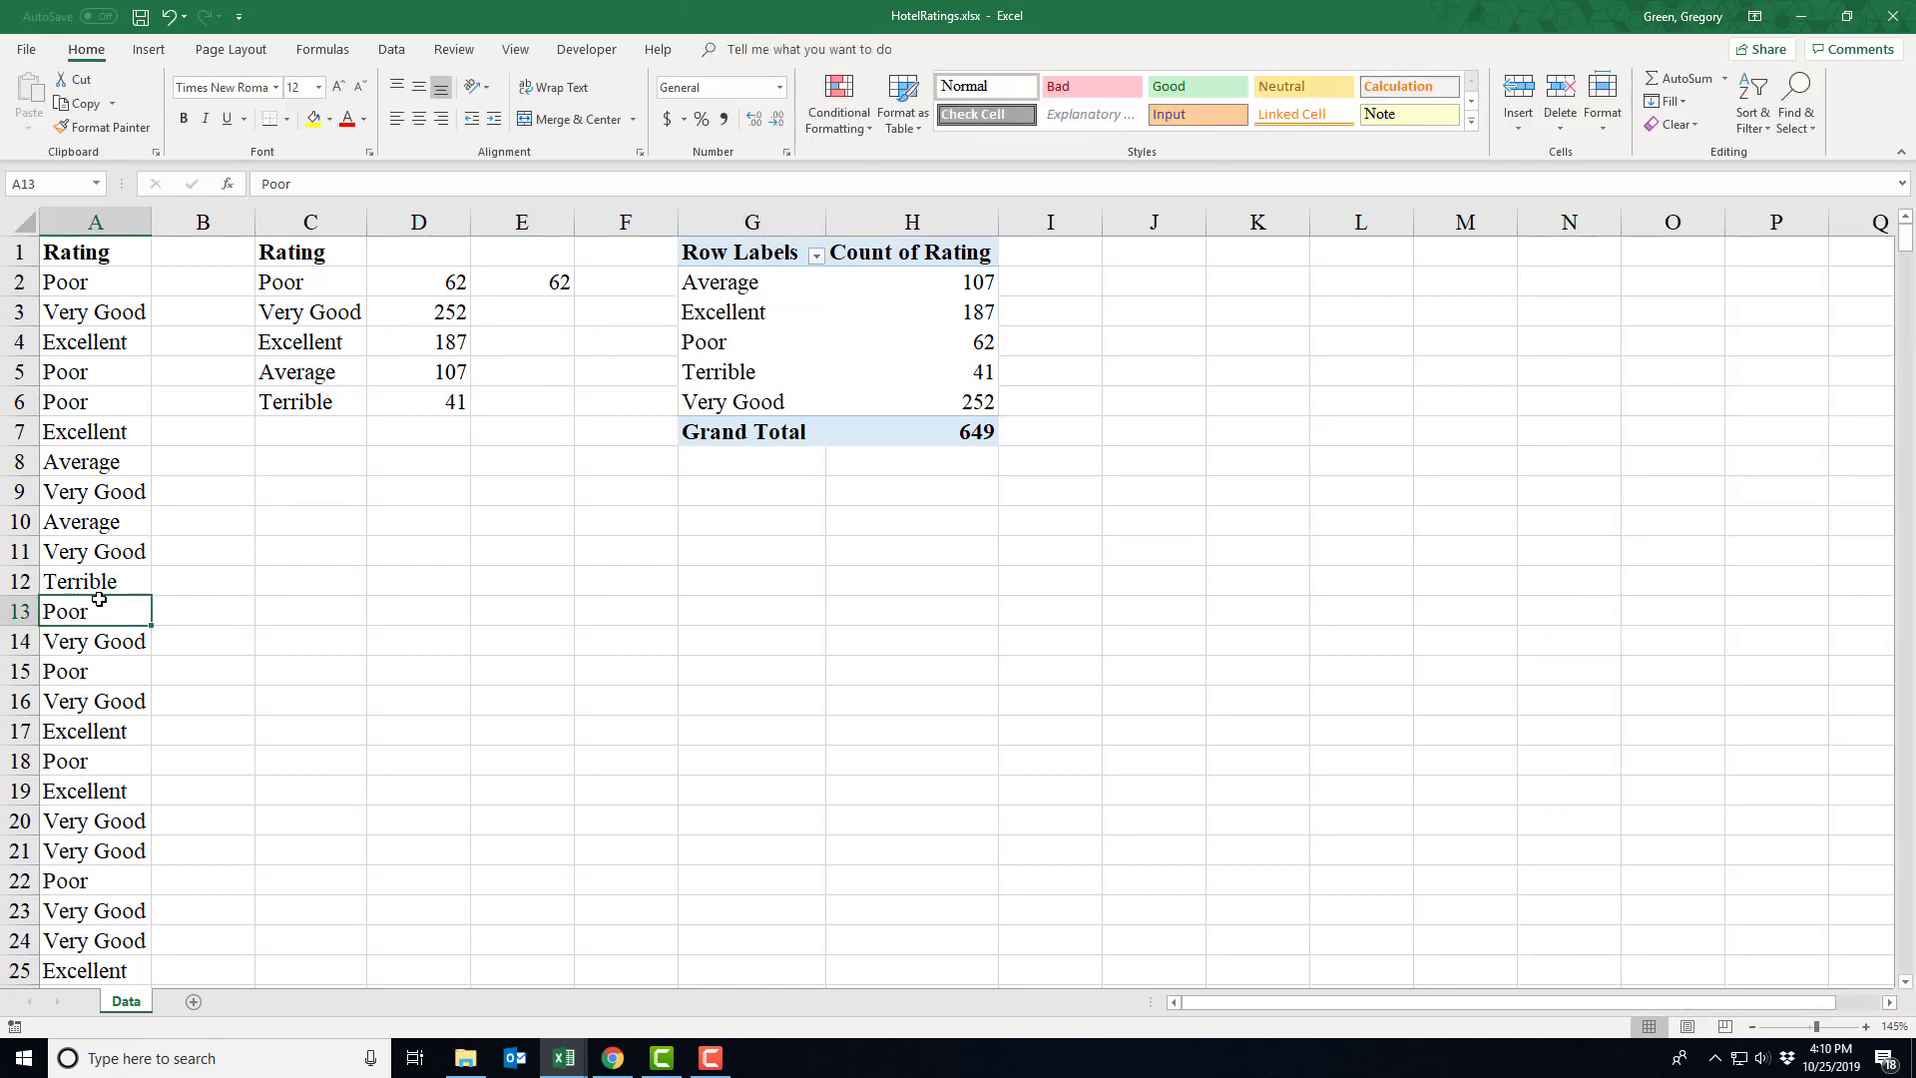
pyautogui.write('Very Good')
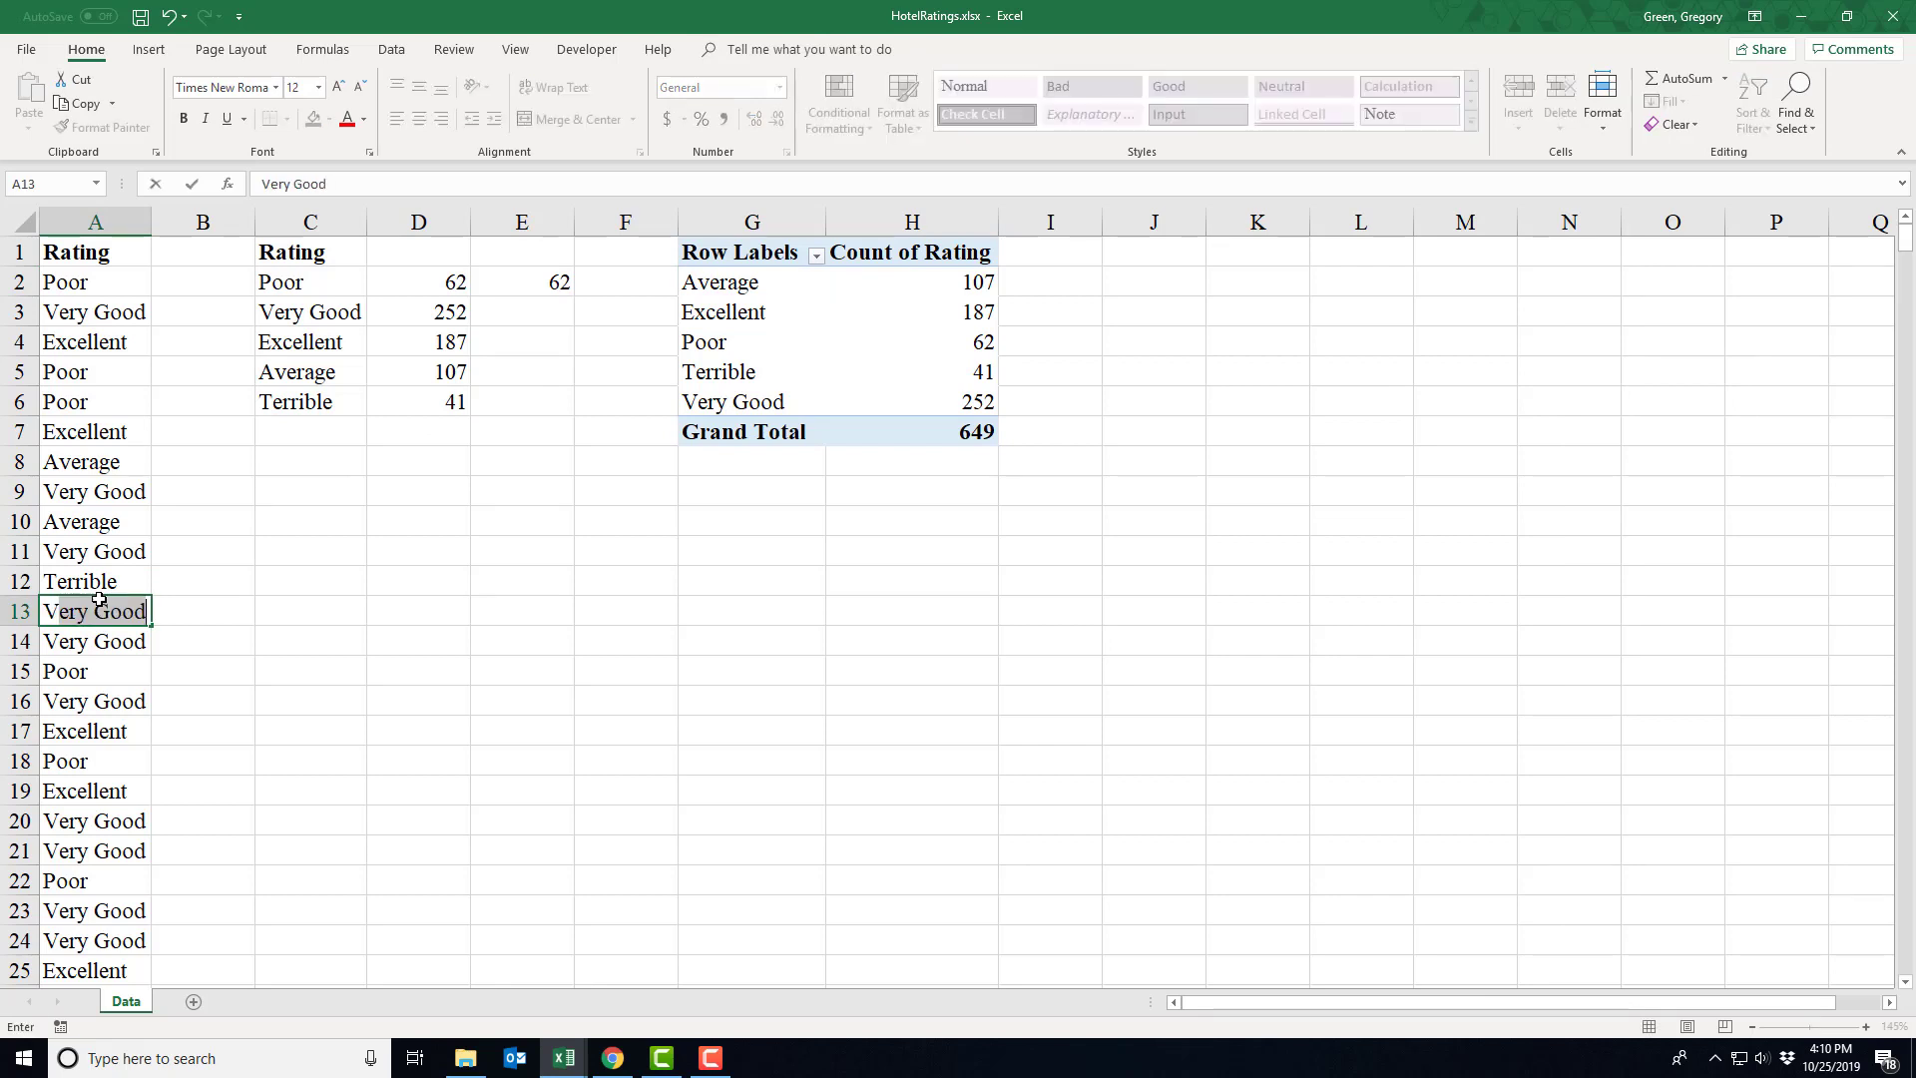
pyautogui.press('Return')
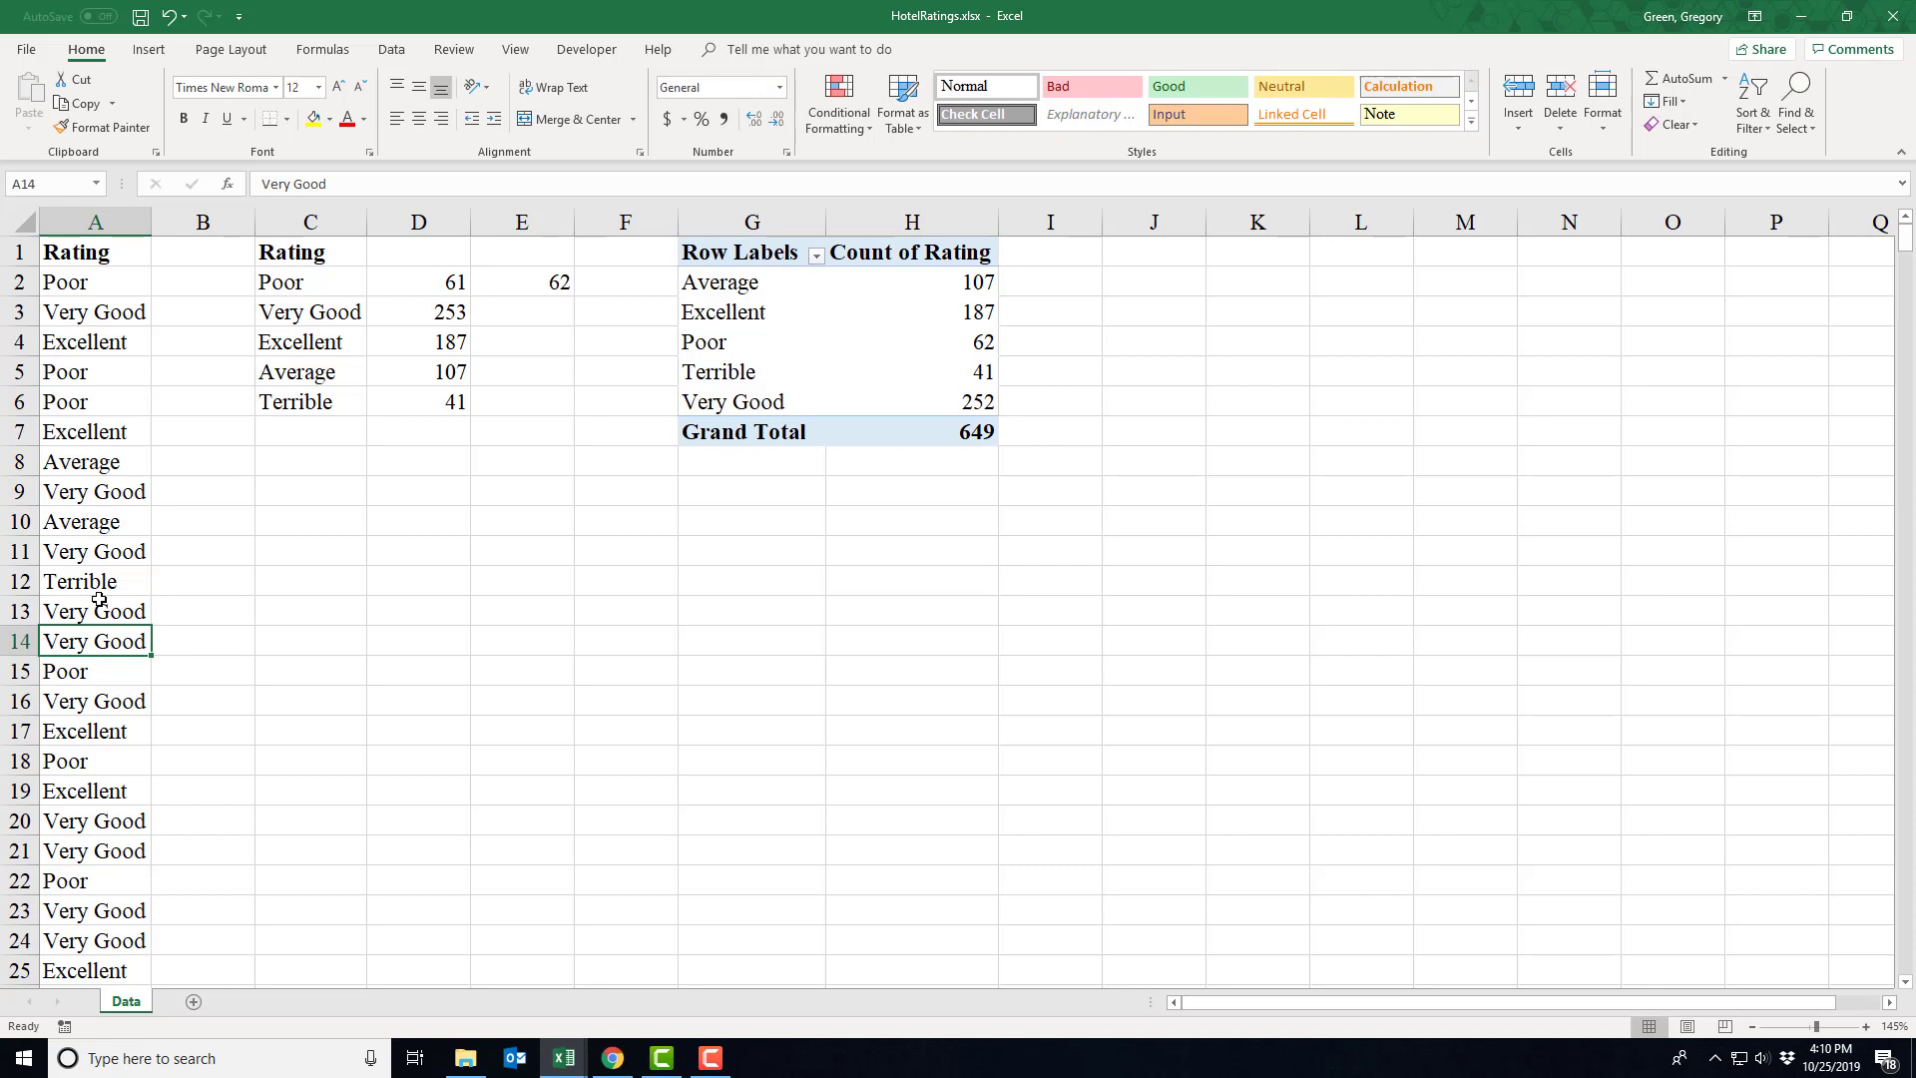
pyautogui.hotkey('ctrl', 'z')
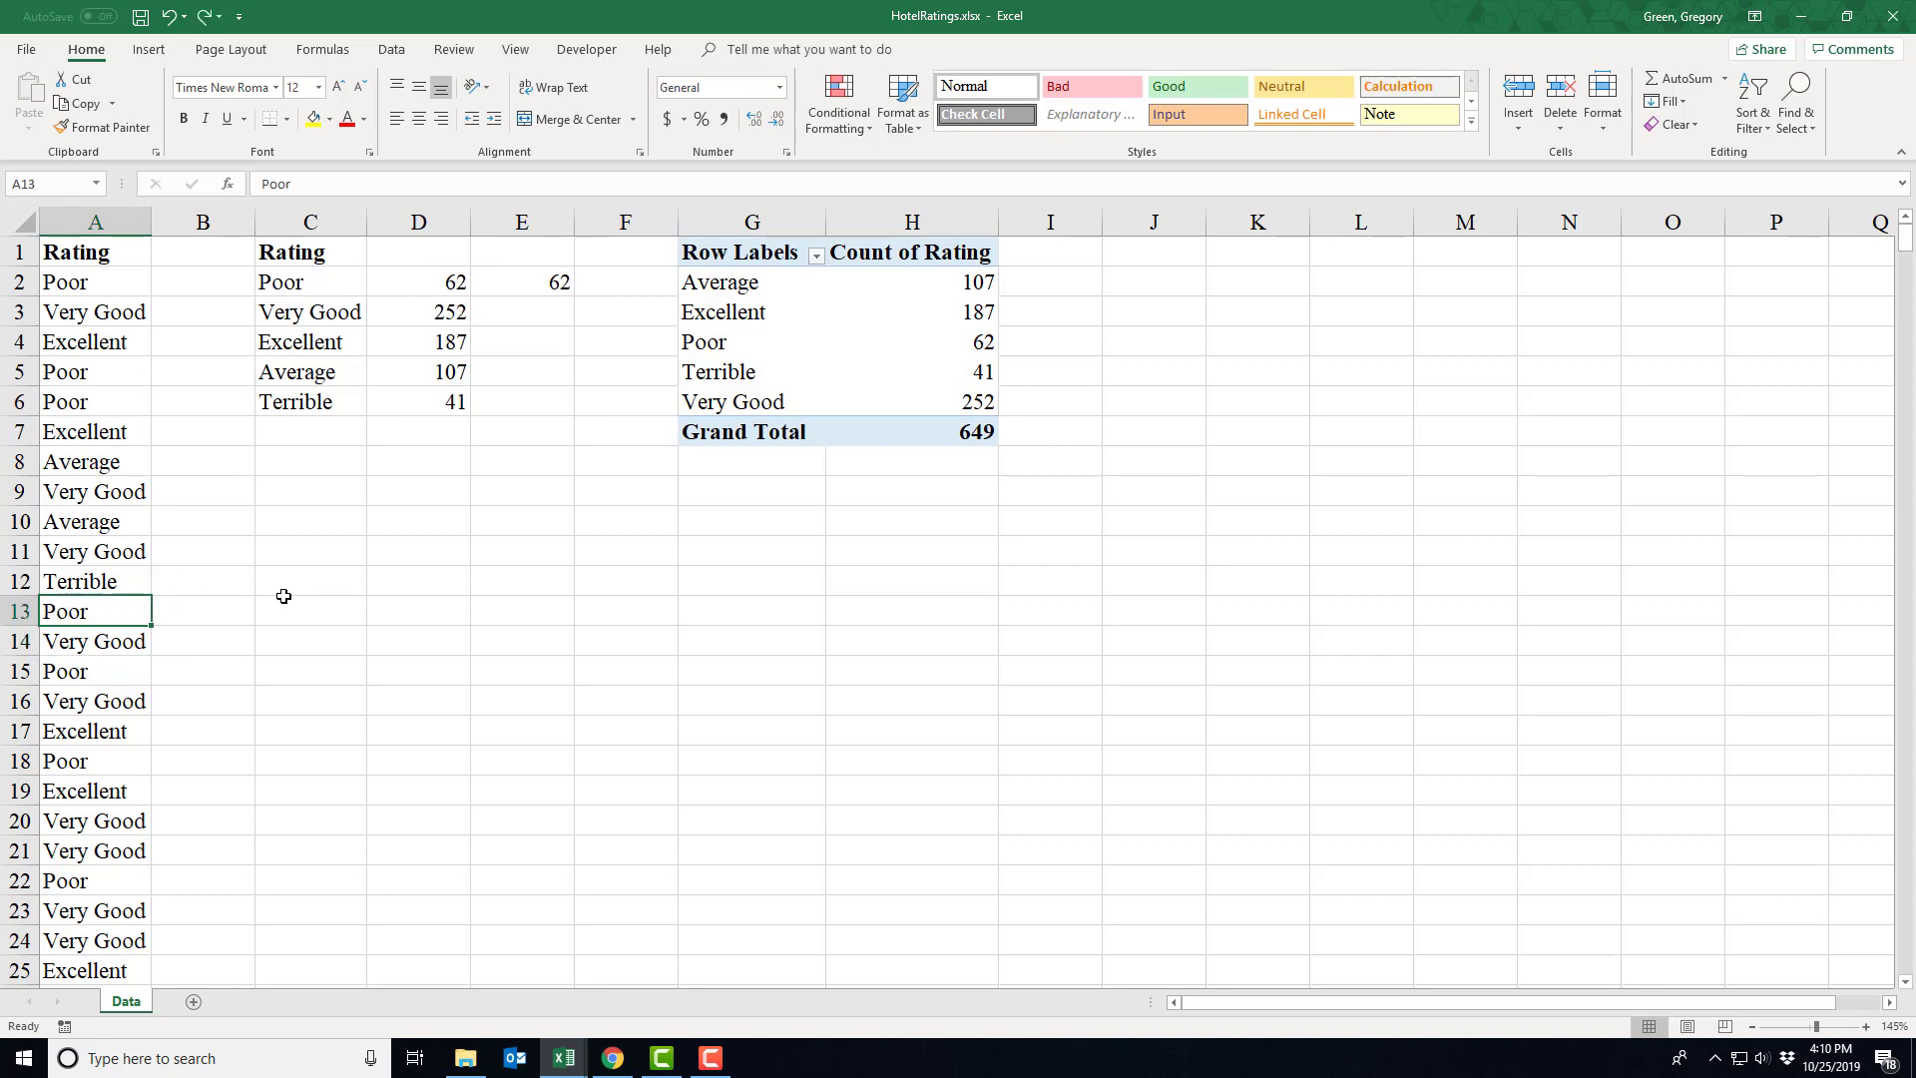
# Locate the PivotTable's Refresh command without running it, and contrast the PivotTable with the COUNTIF formula in D2.
pyautogui.click(740, 253)
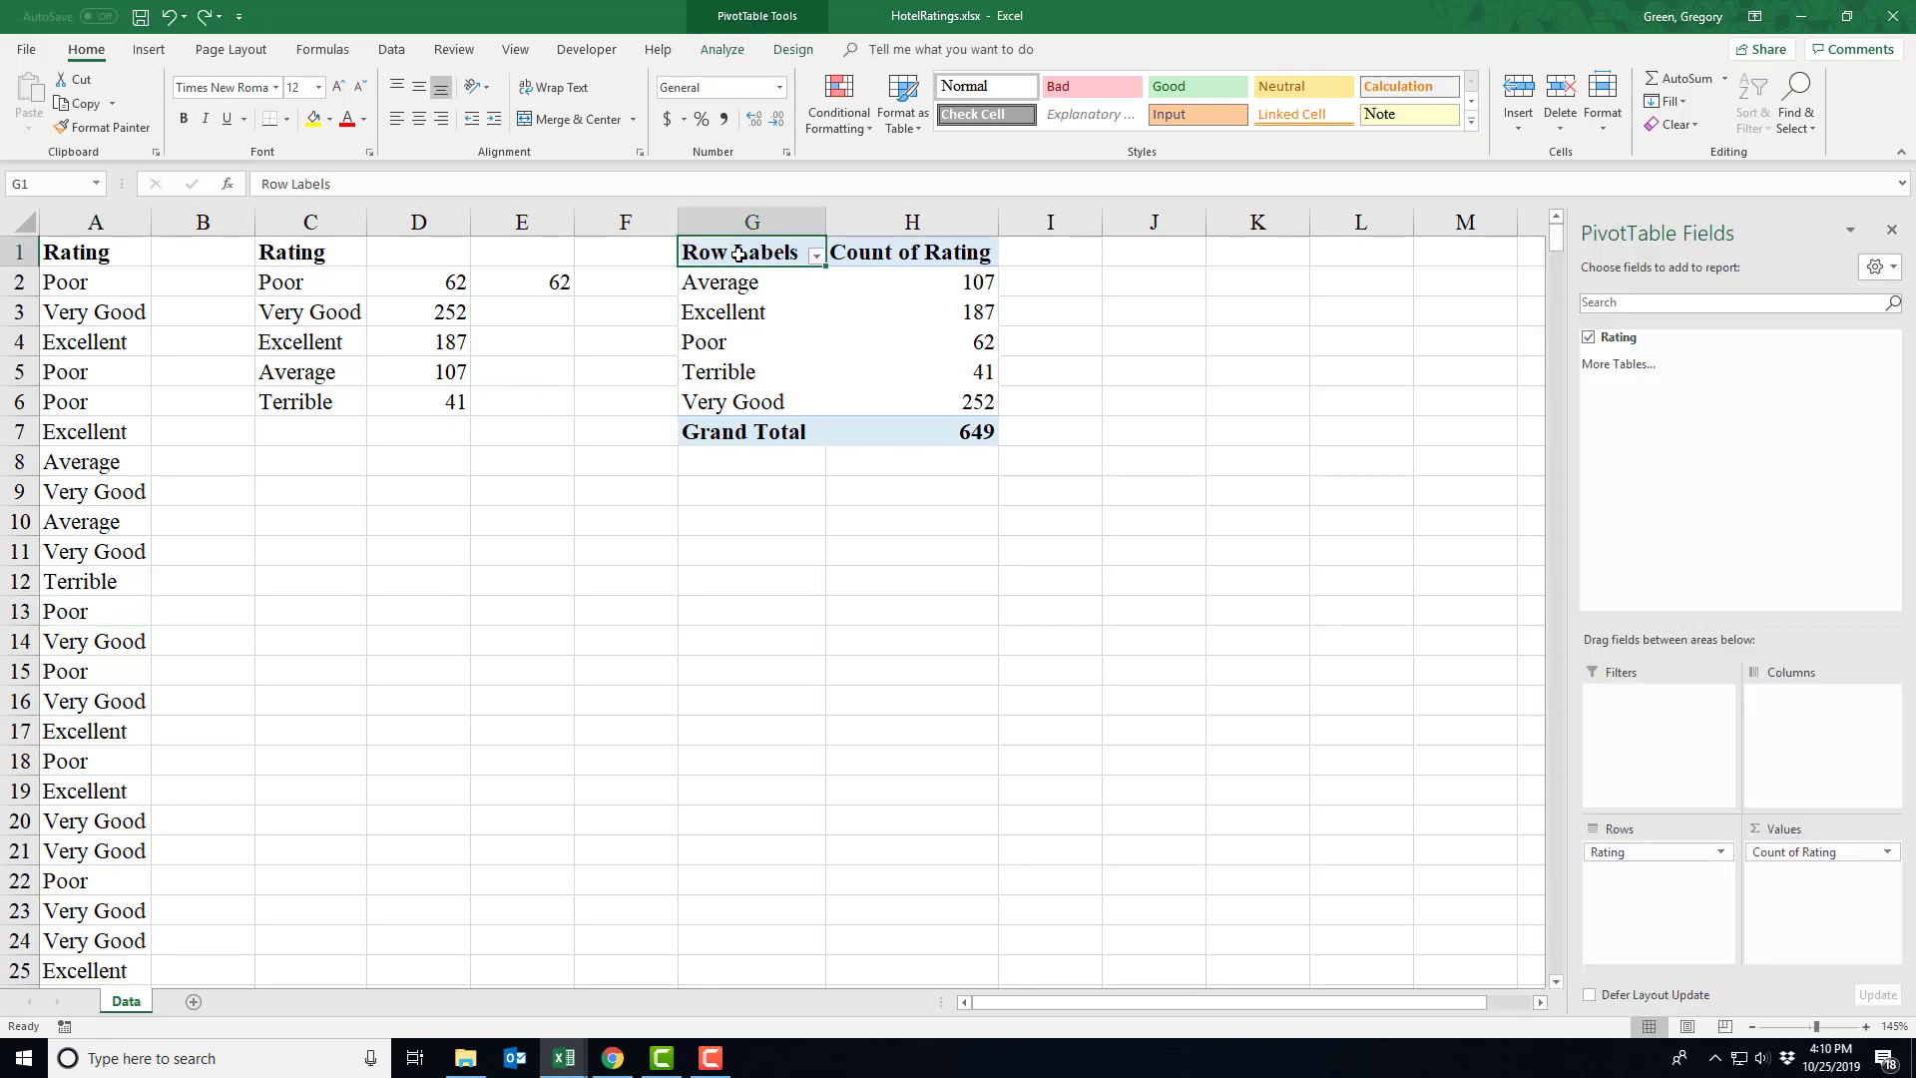
pyautogui.rightClick(739, 253)
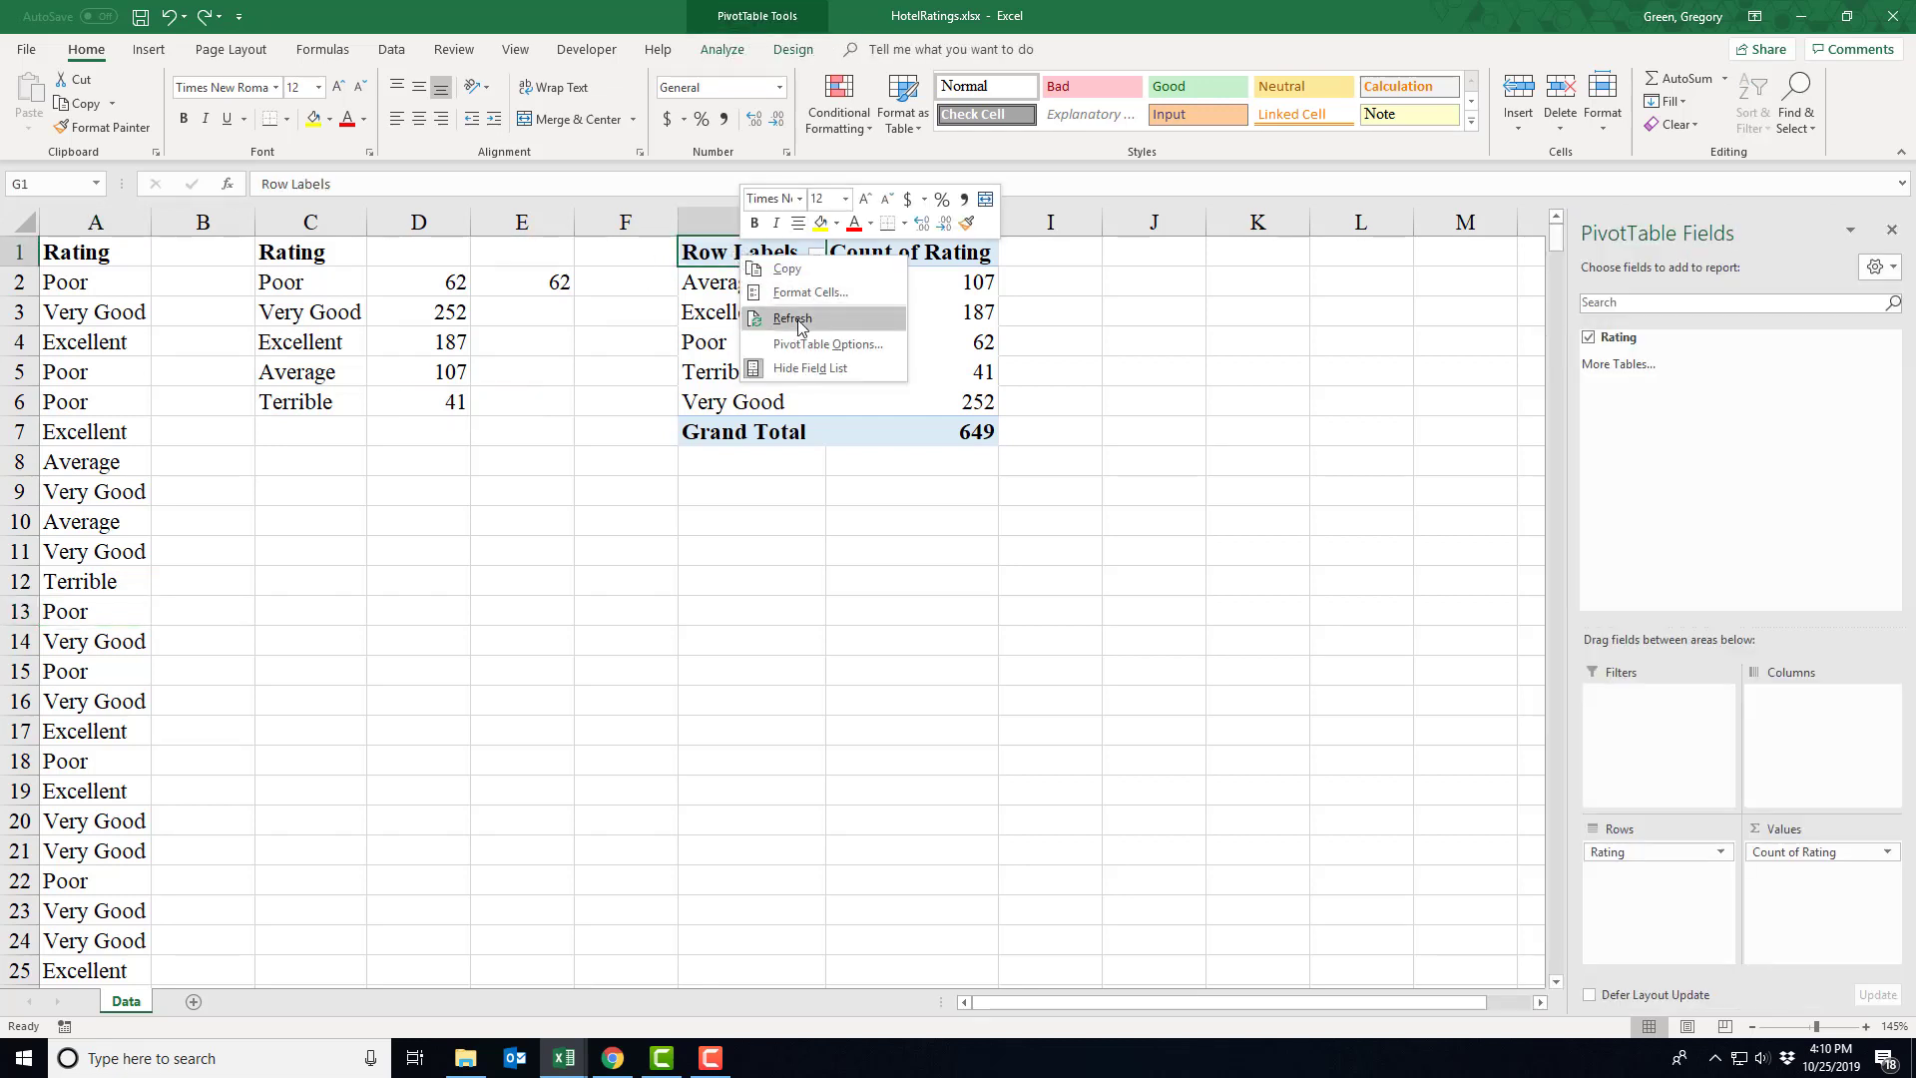
pyautogui.click(665, 529)
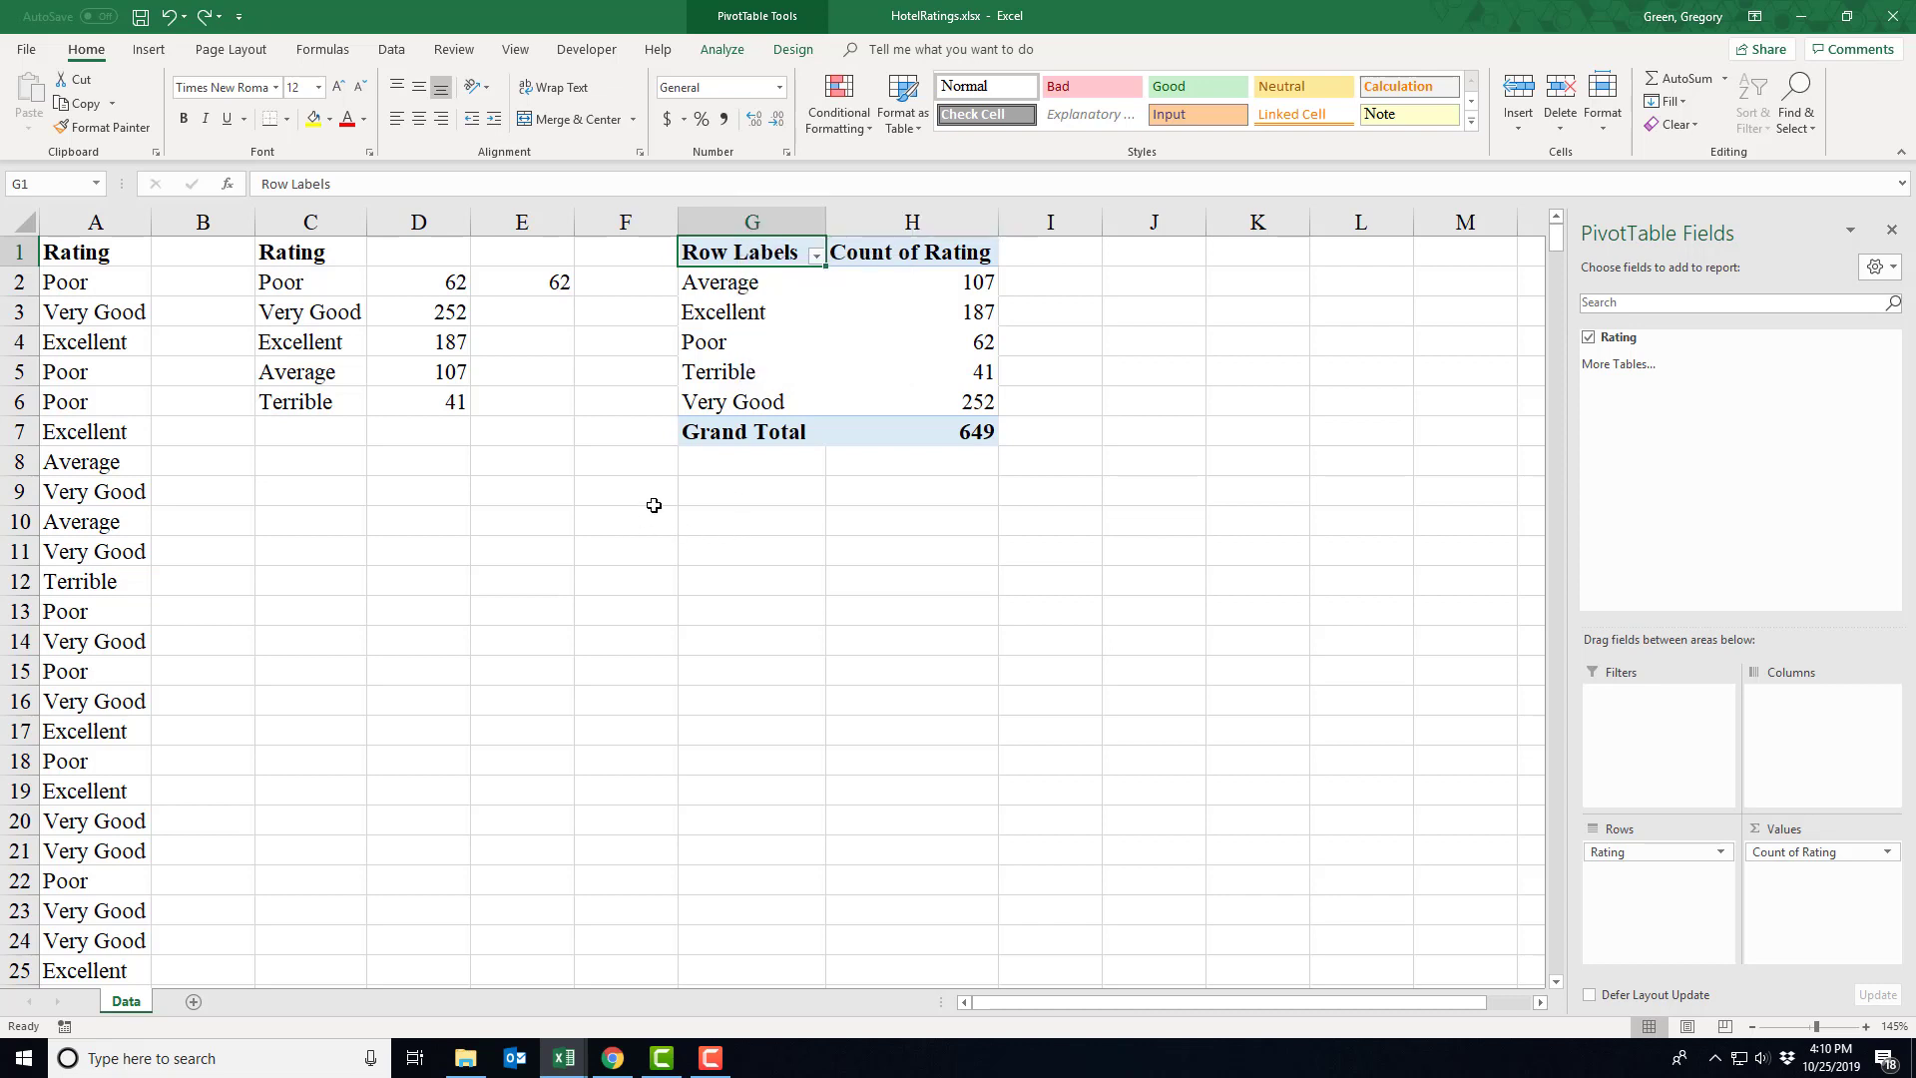
pyautogui.click(402, 281)
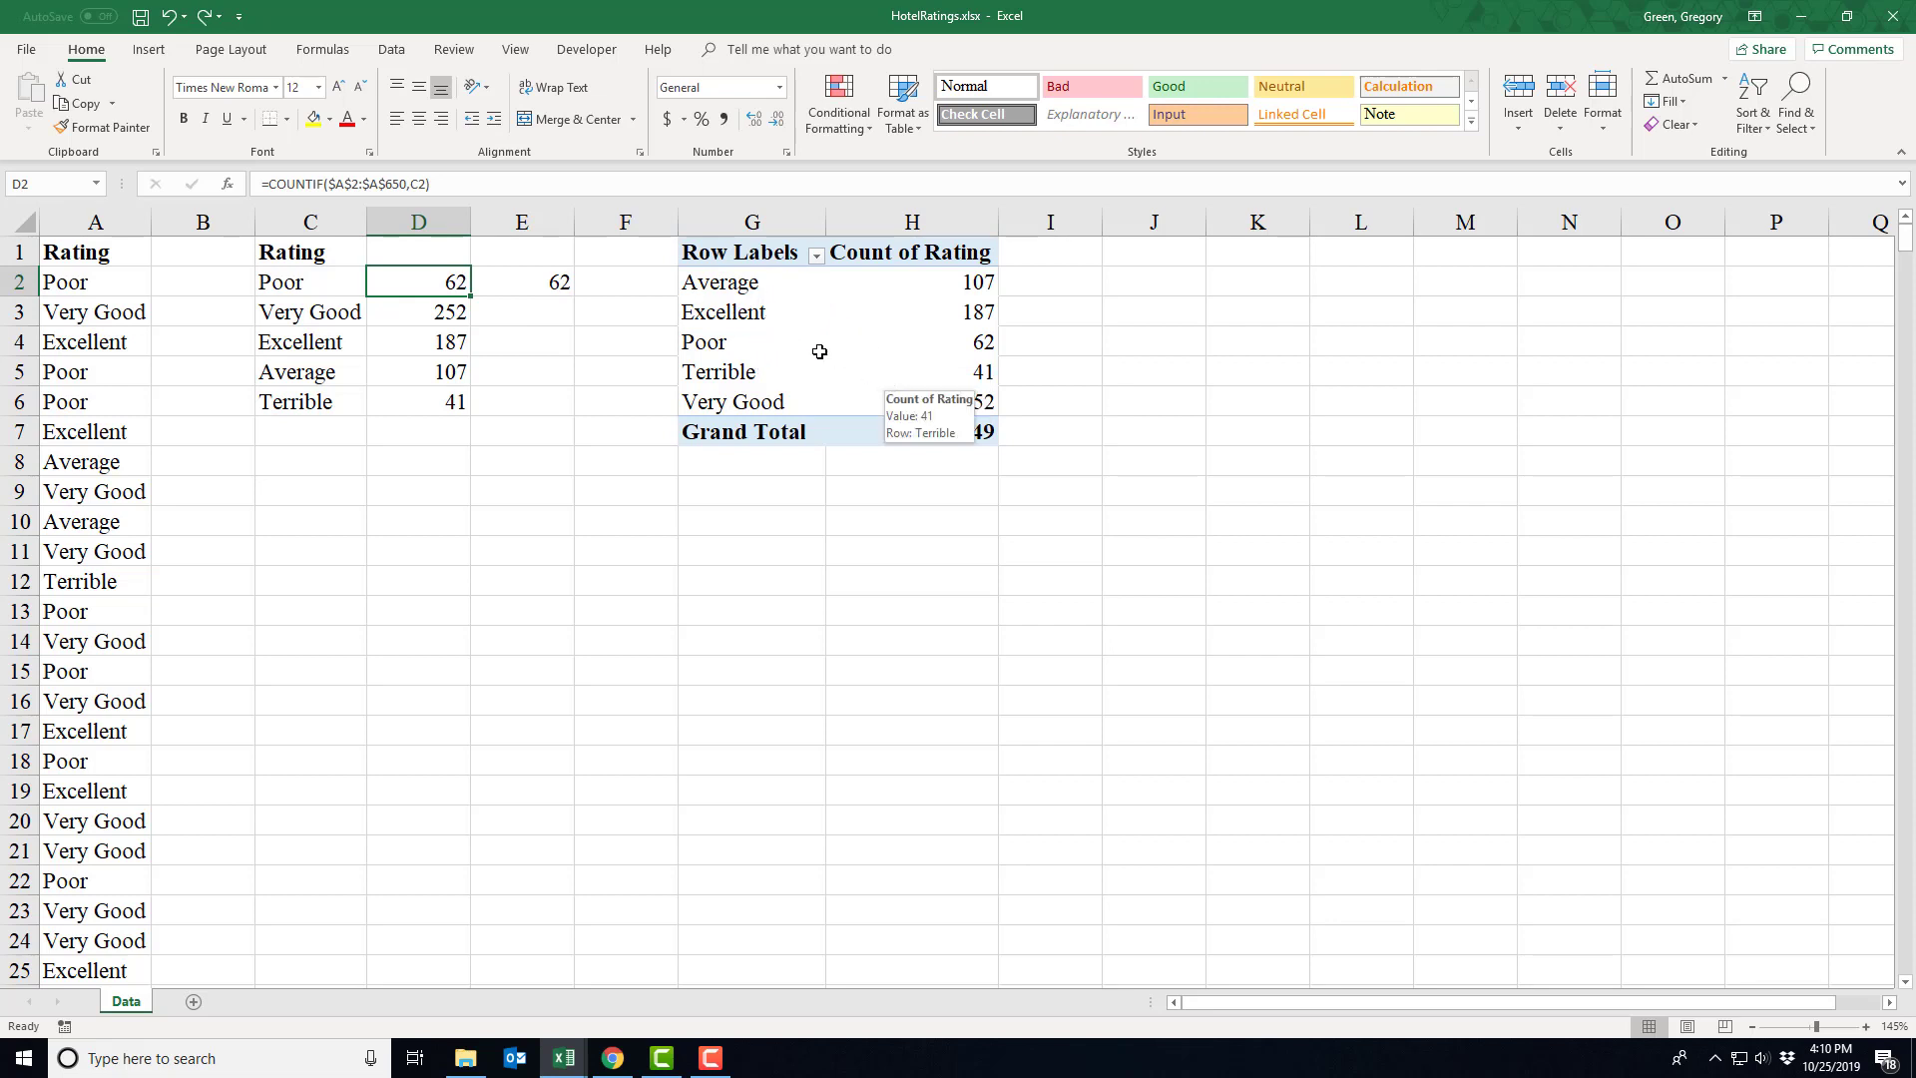
pyautogui.rightClick(759, 314)
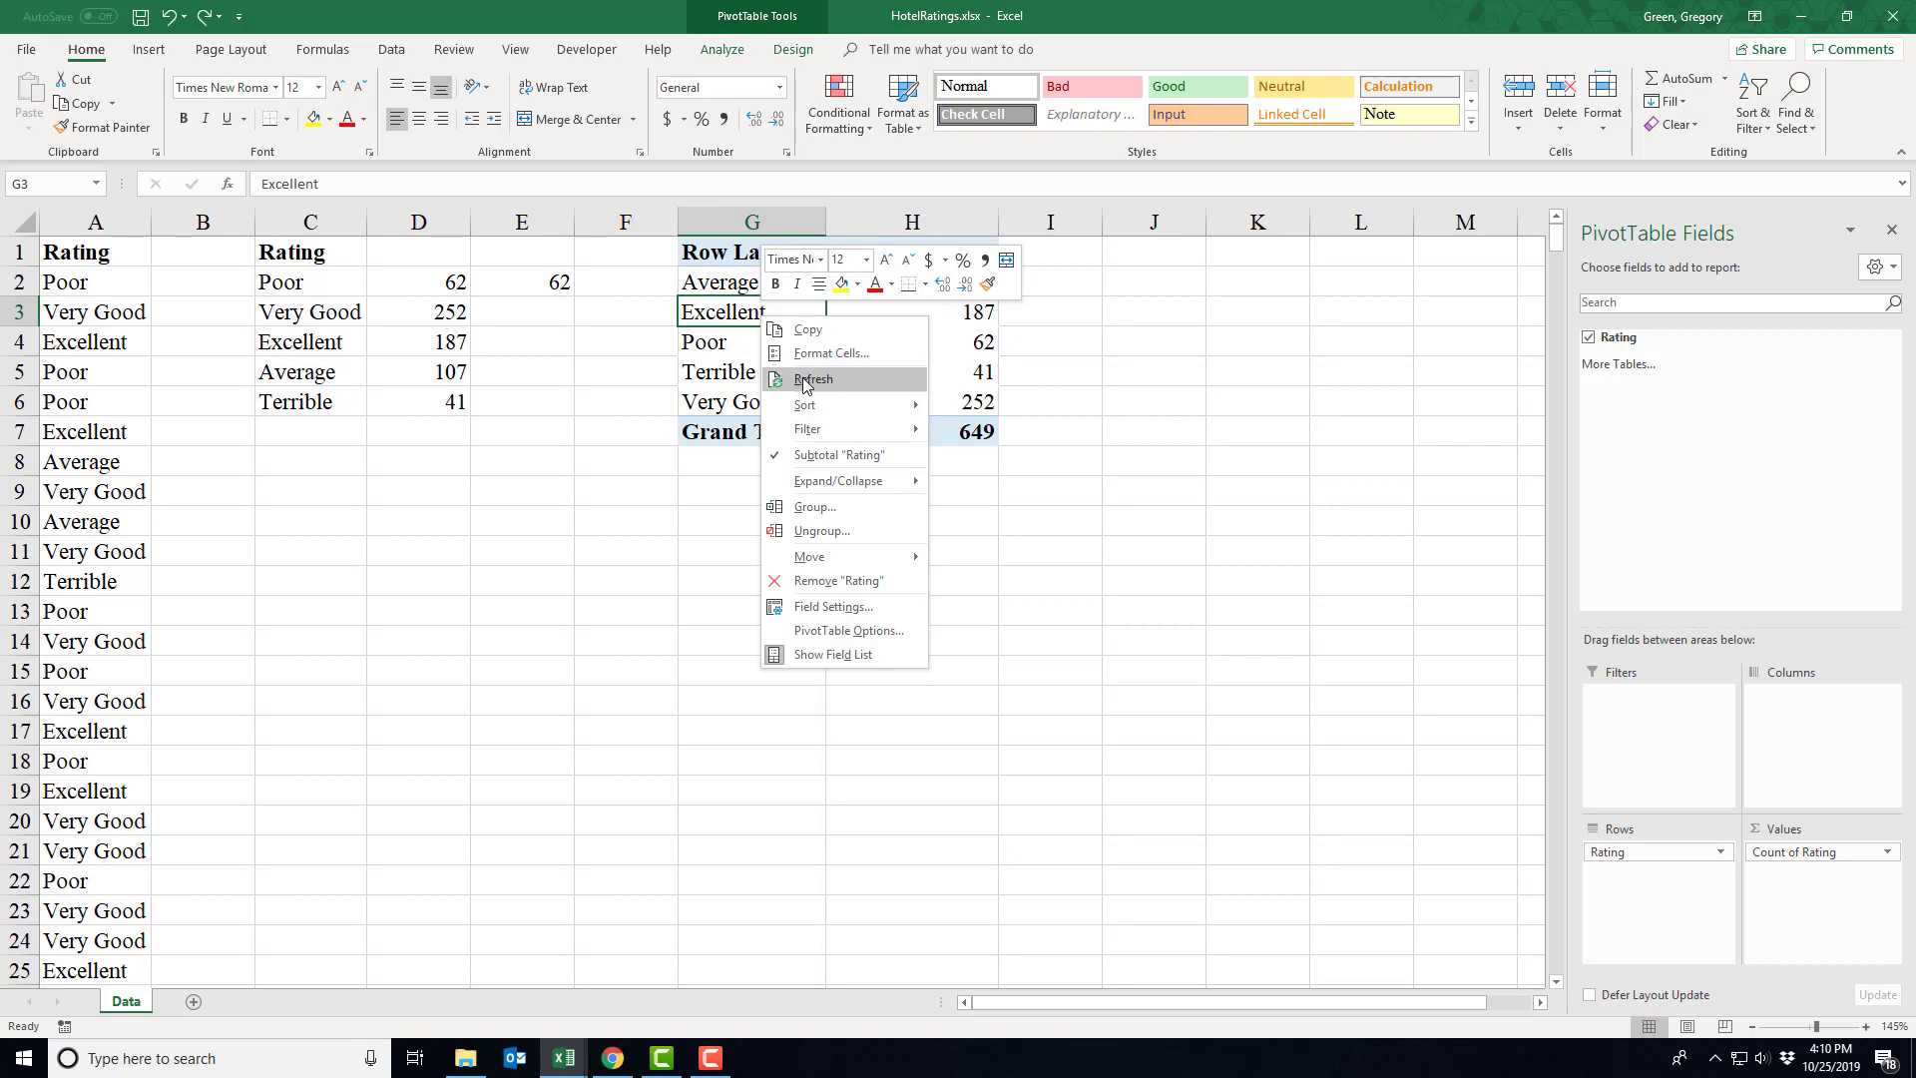
pyautogui.click(601, 505)
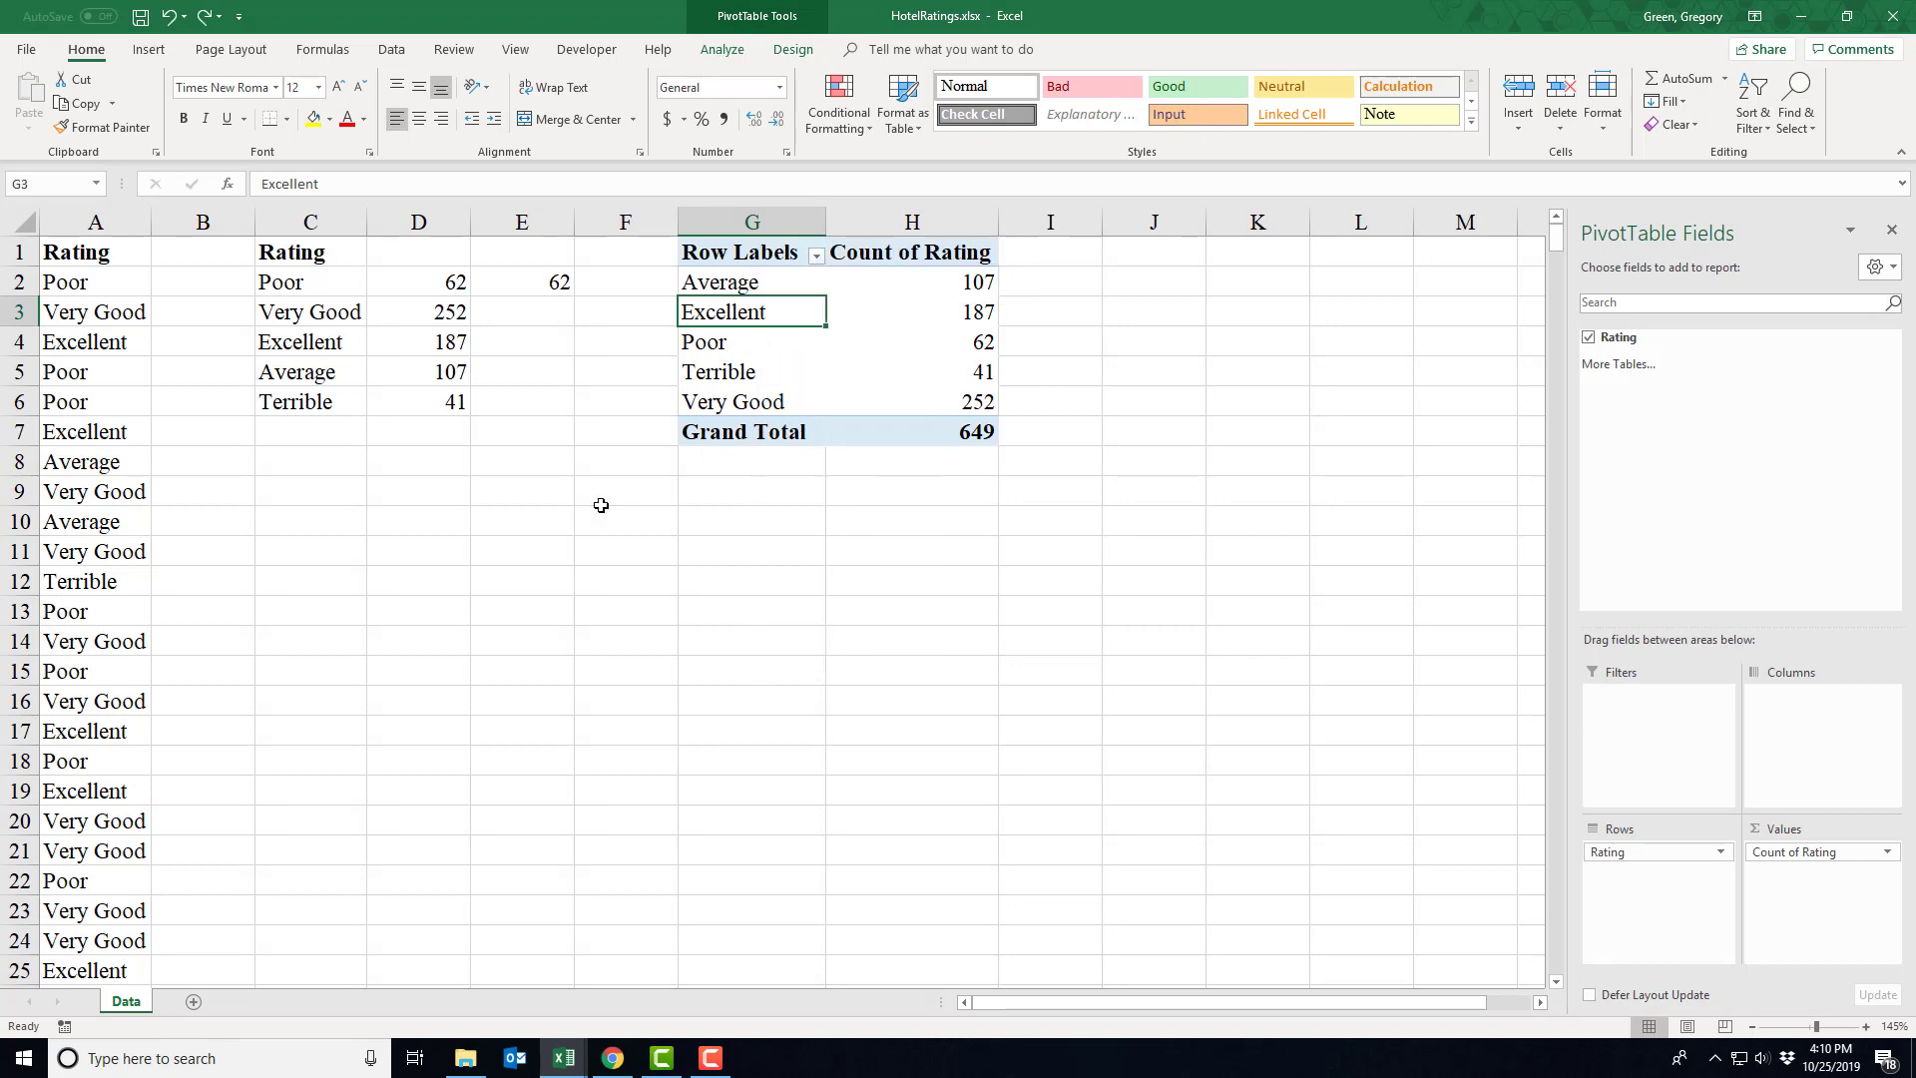
# Delete the typed constant from E2, keeping the COUNTIF counts and the PivotTable, and select the rating in A4.
pyautogui.click(549, 292)
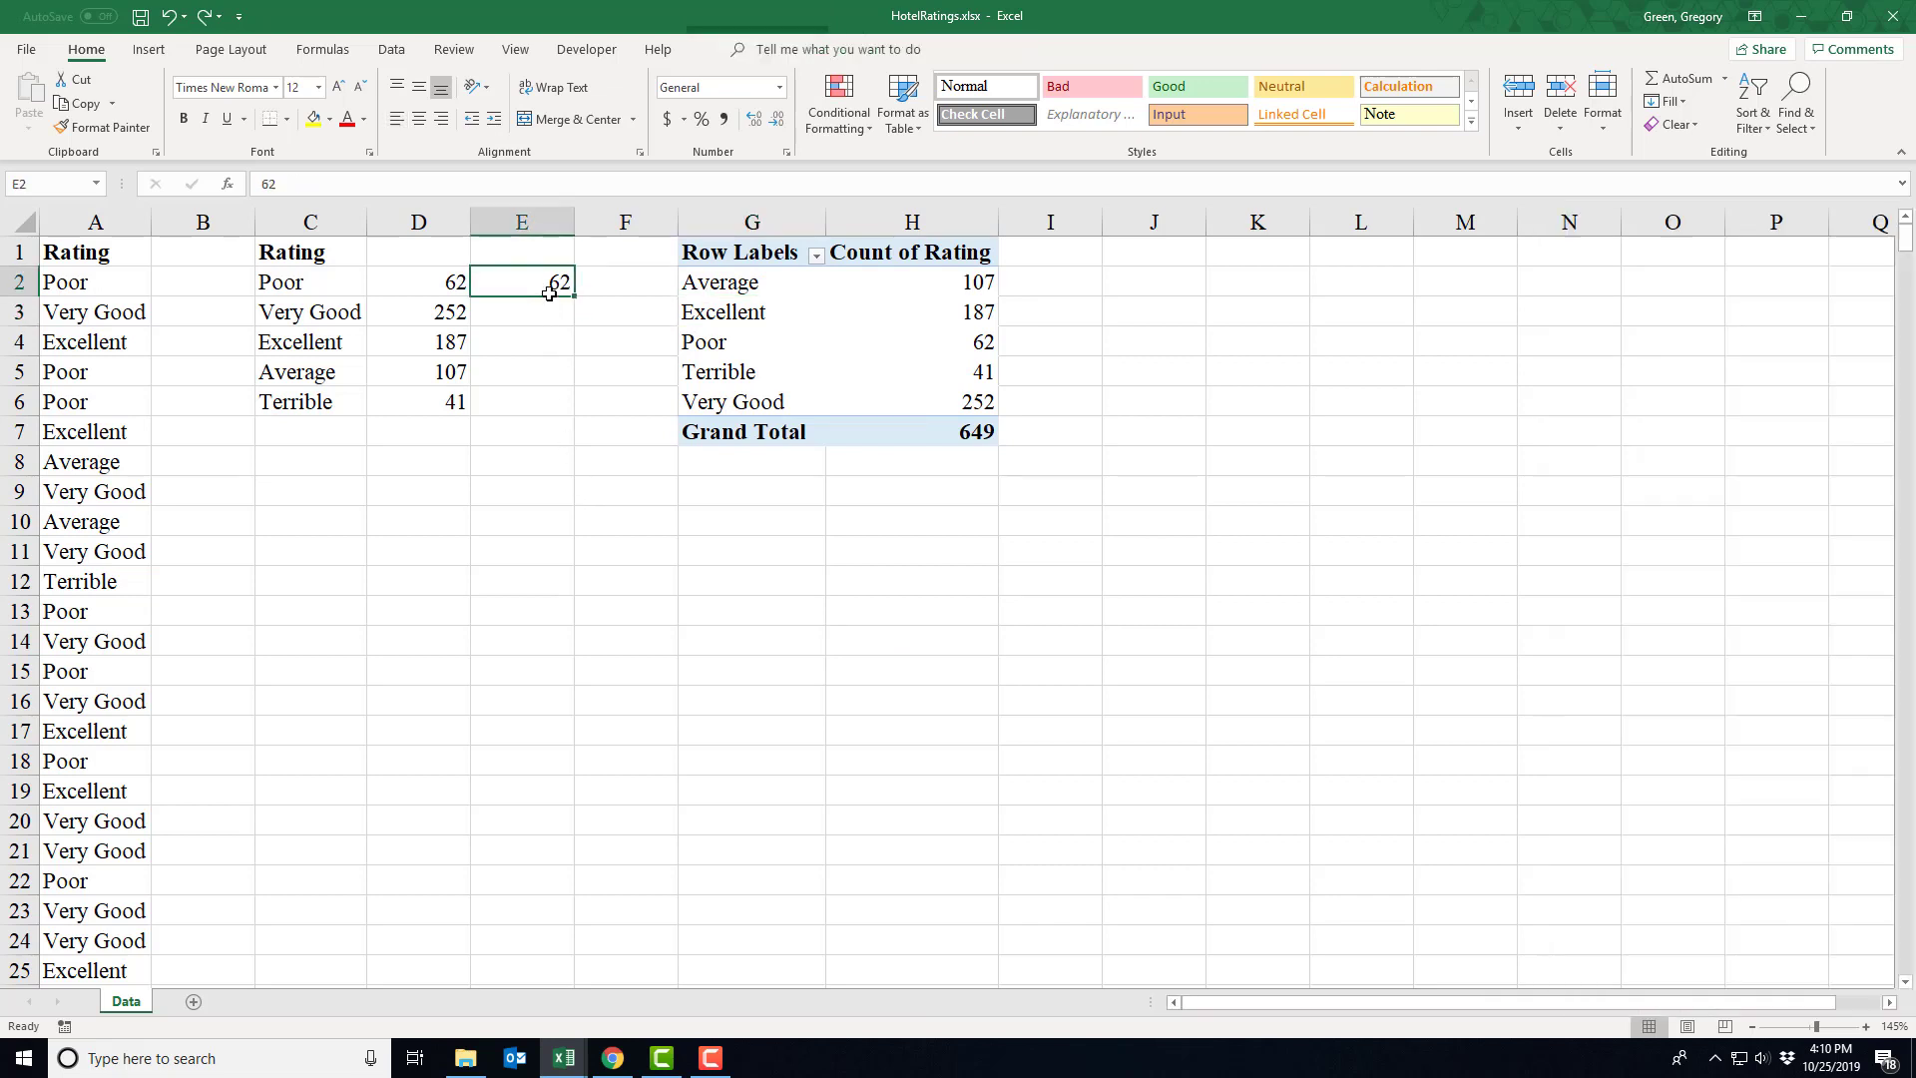
pyautogui.press('Delete')
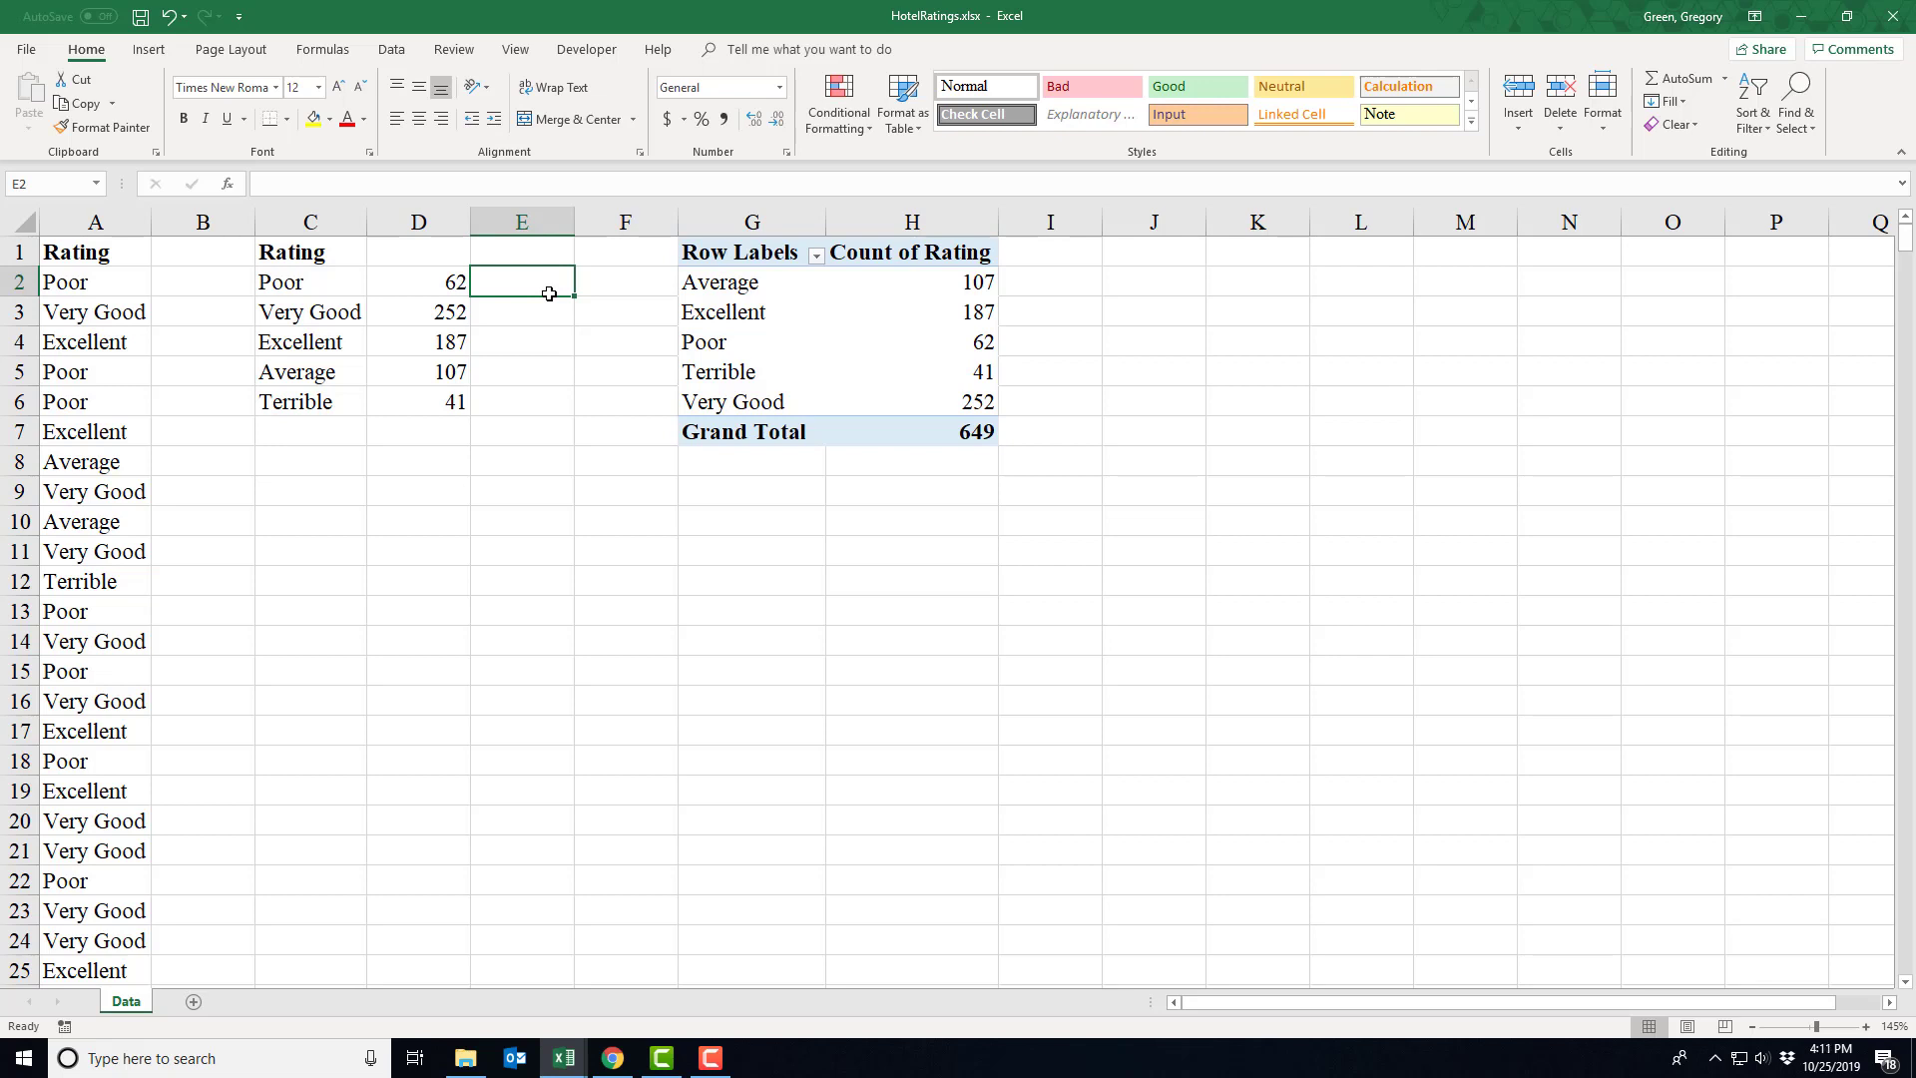
pyautogui.click(92, 343)
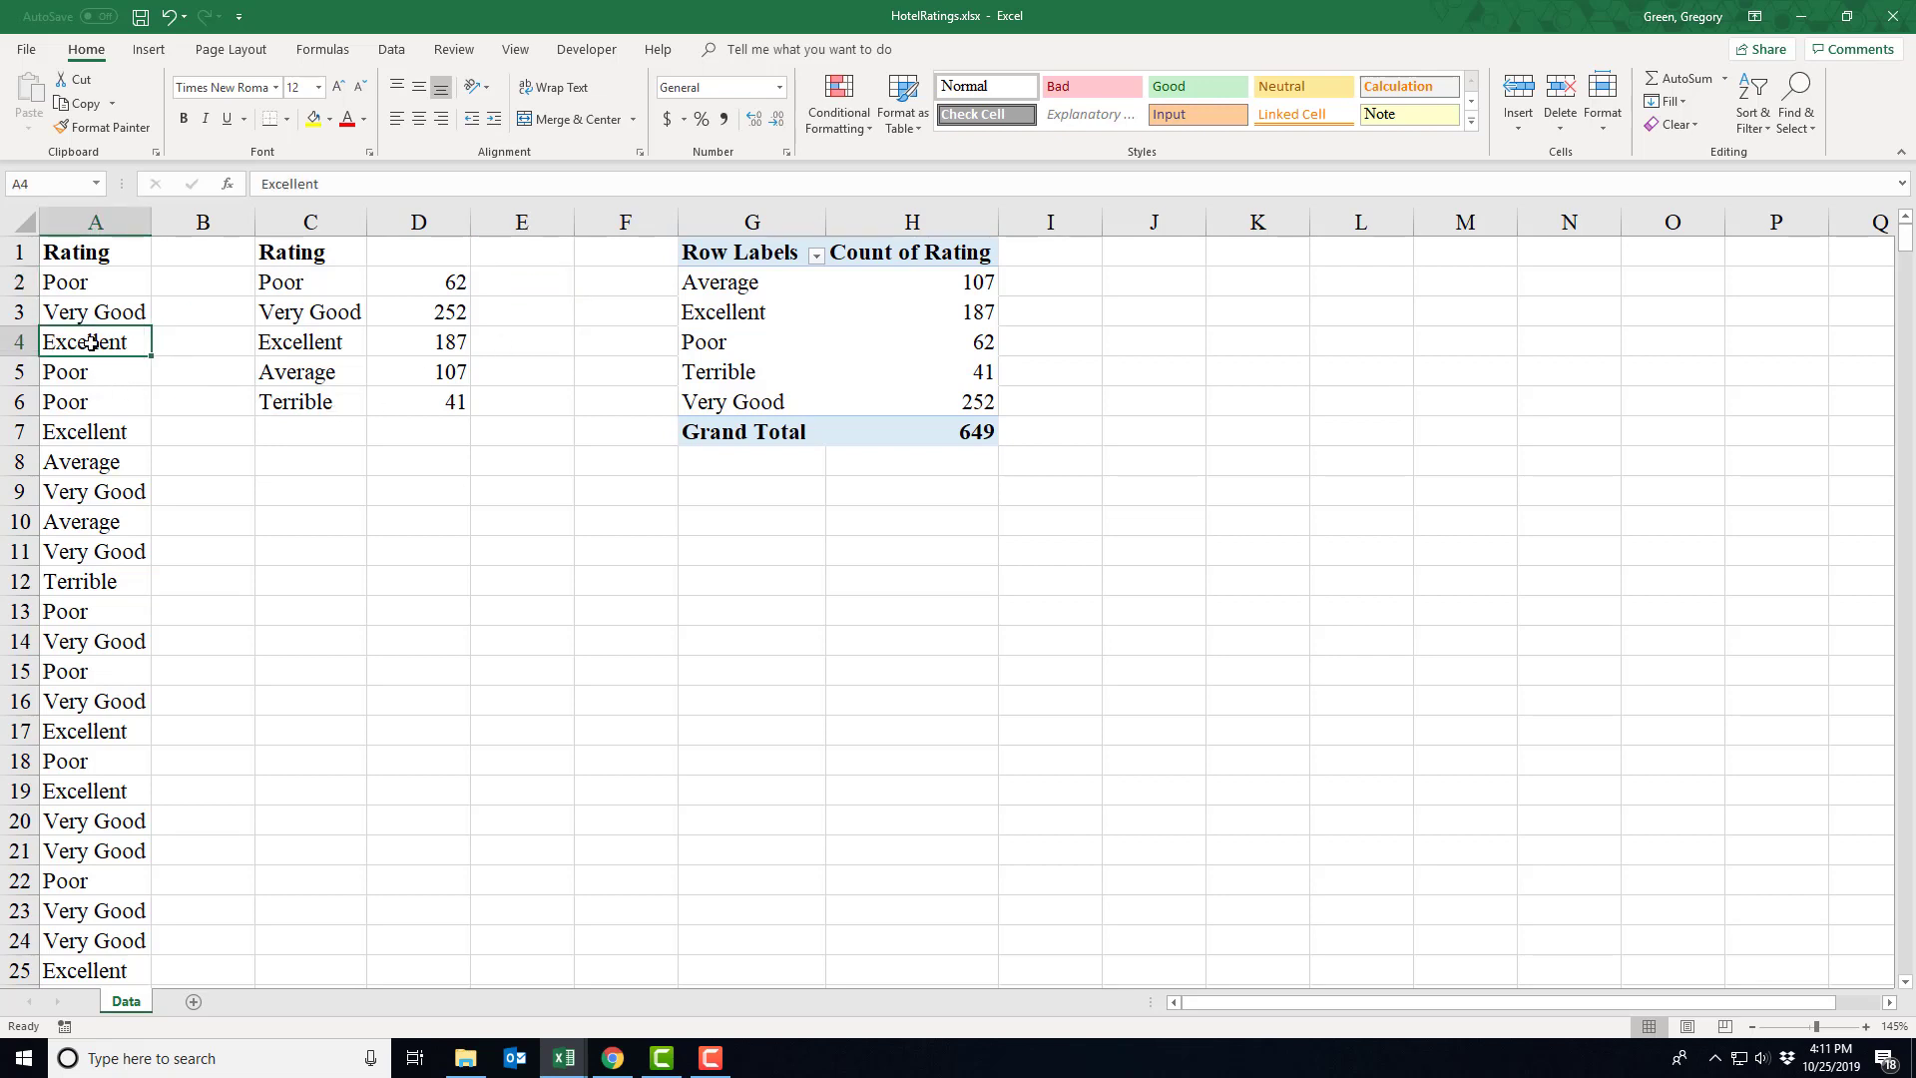